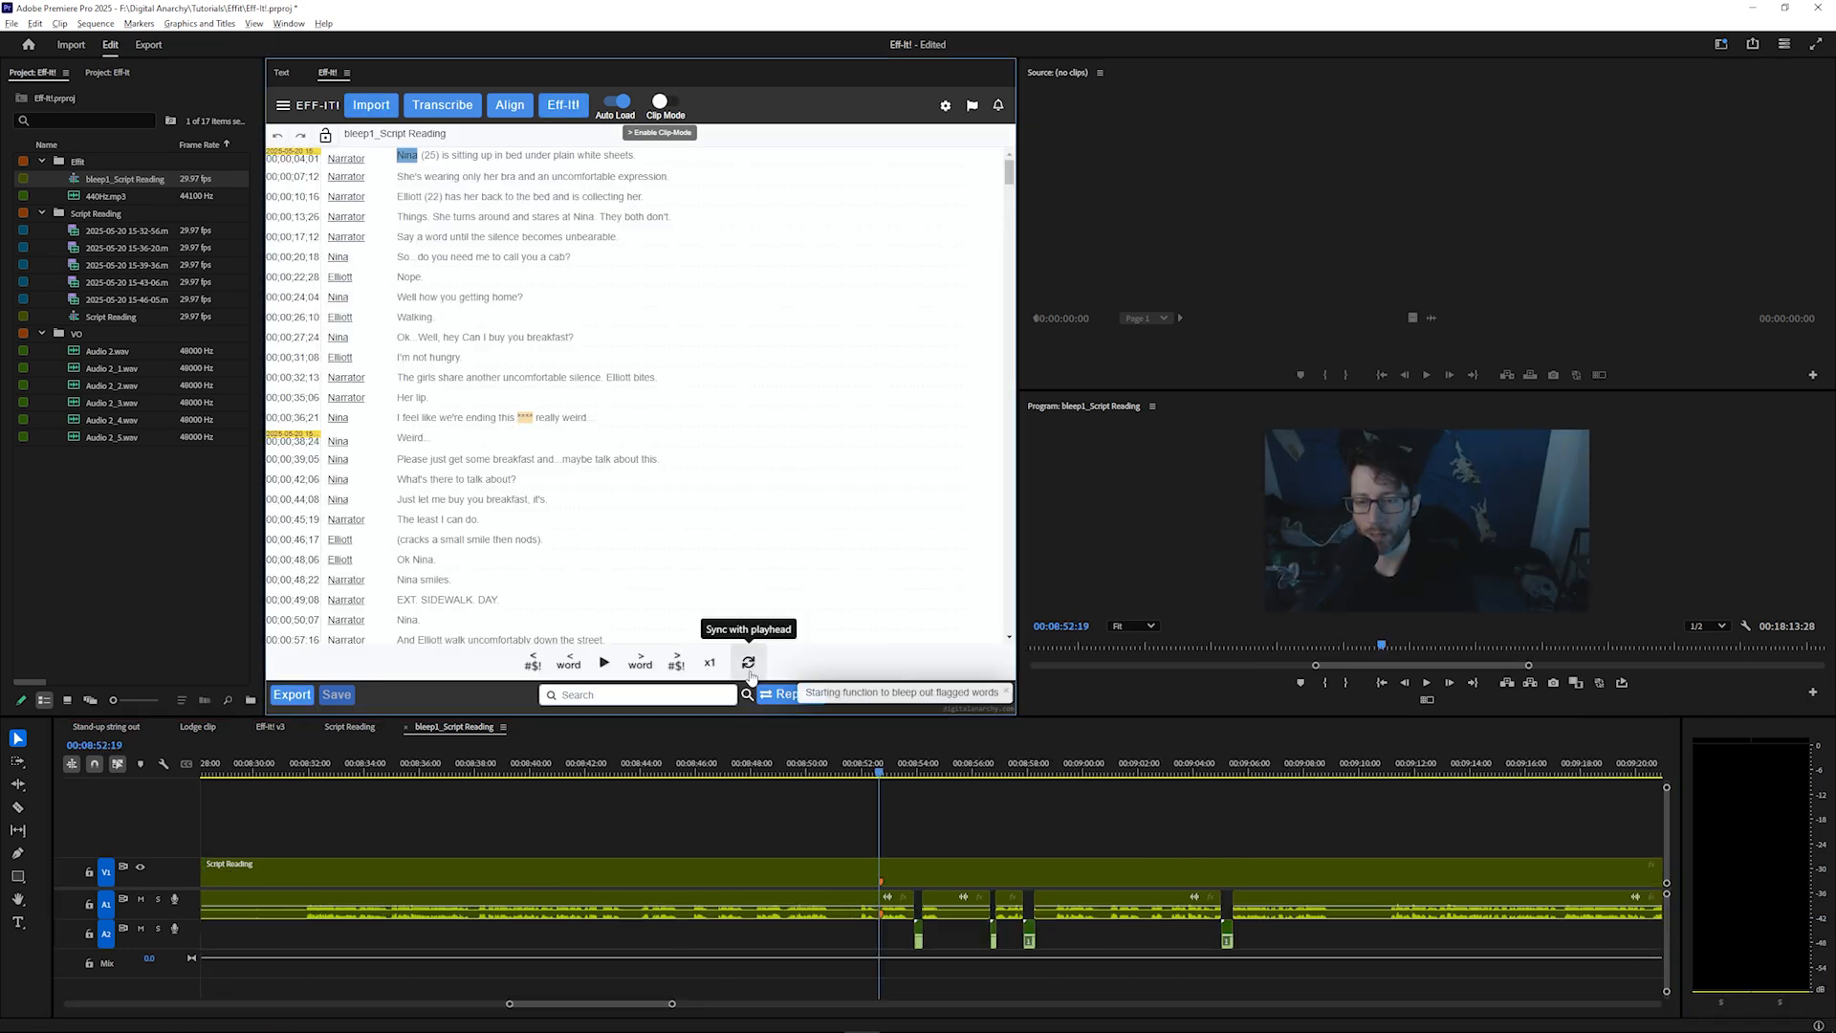
Jump to the next flagged word in the transcript and play it back
click(749, 666)
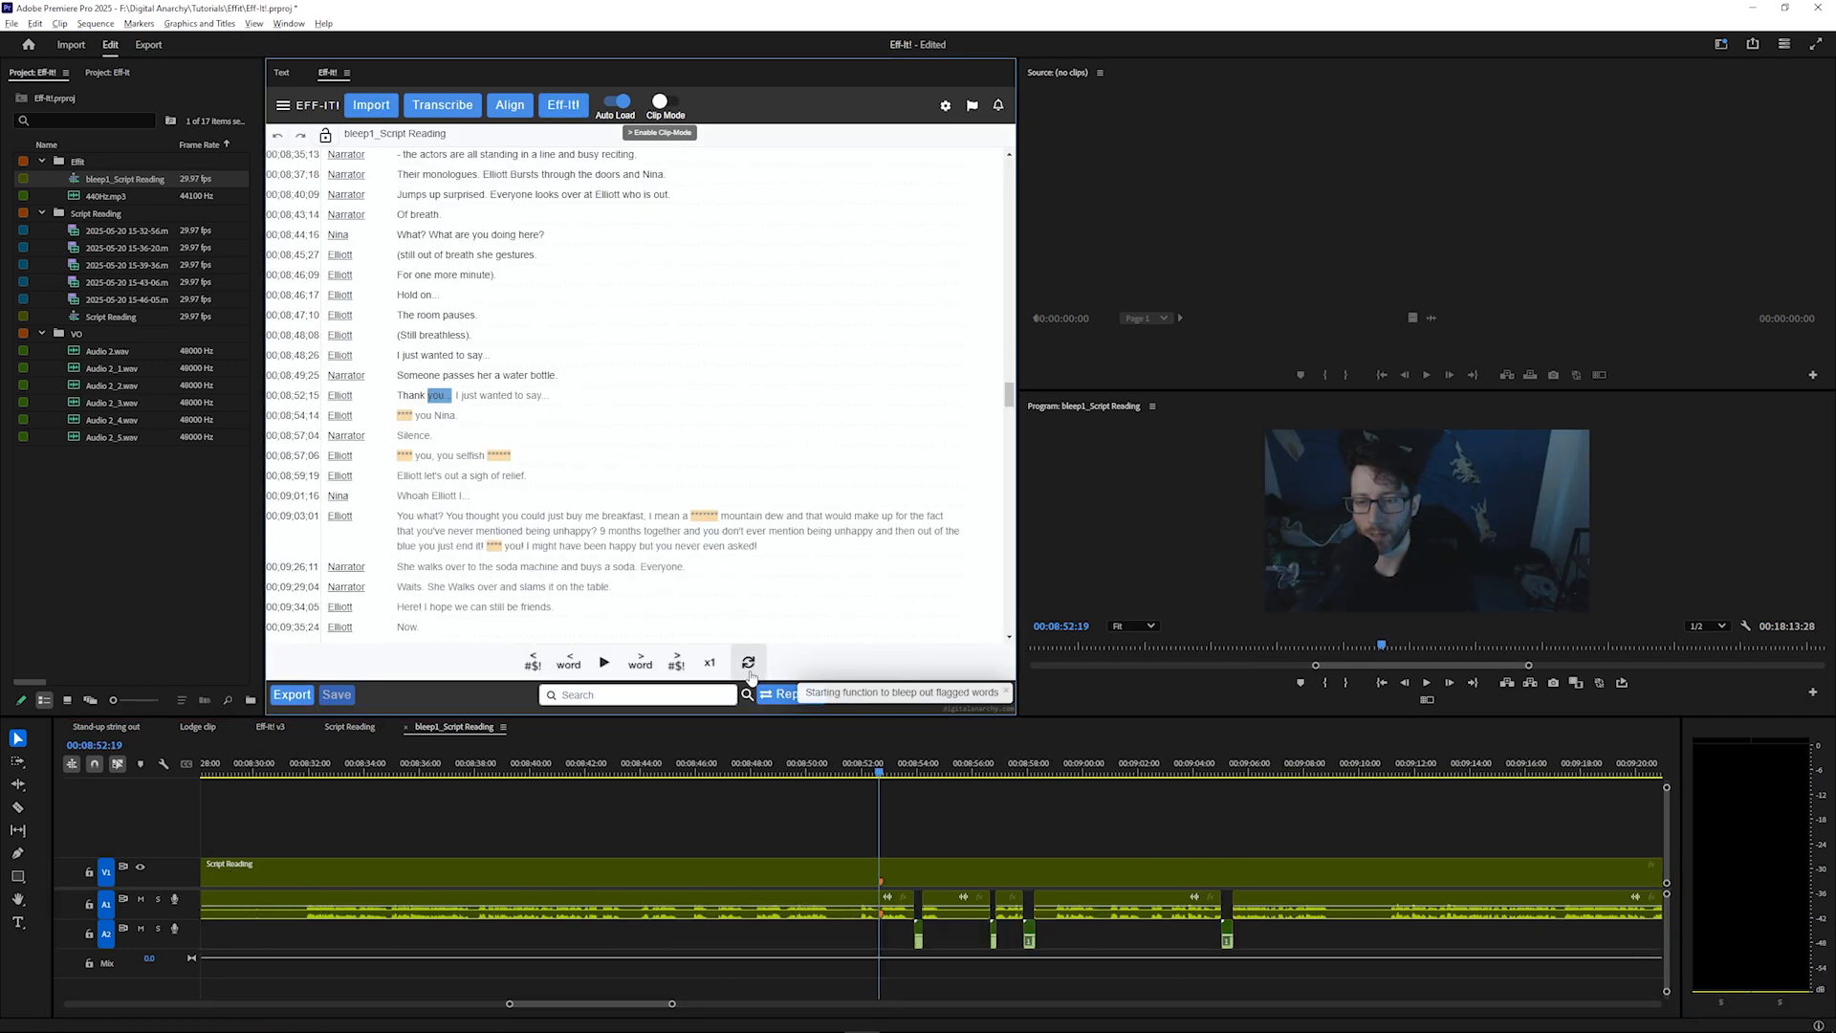
click(603, 676)
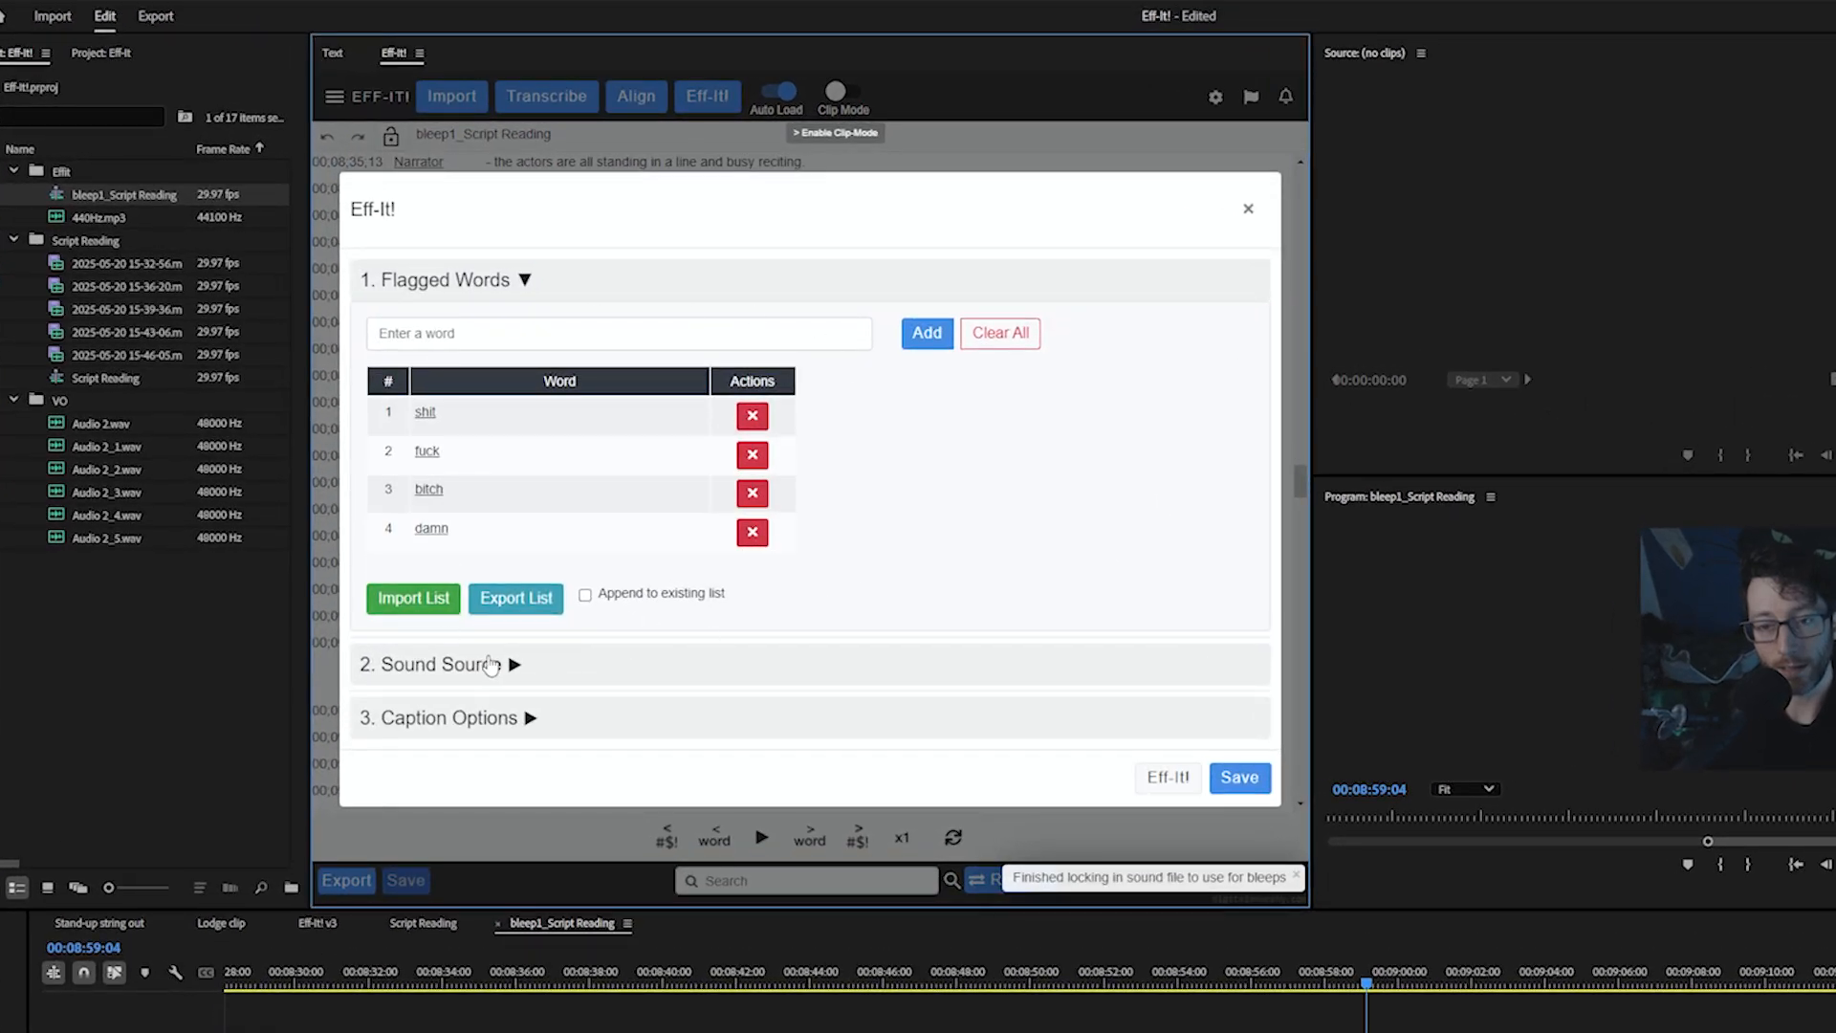
Expand the Sound Source and Caption Options sections of the Eff-It! settings
click(483, 663)
scroll(712, 667, down, 1)
click(531, 792)
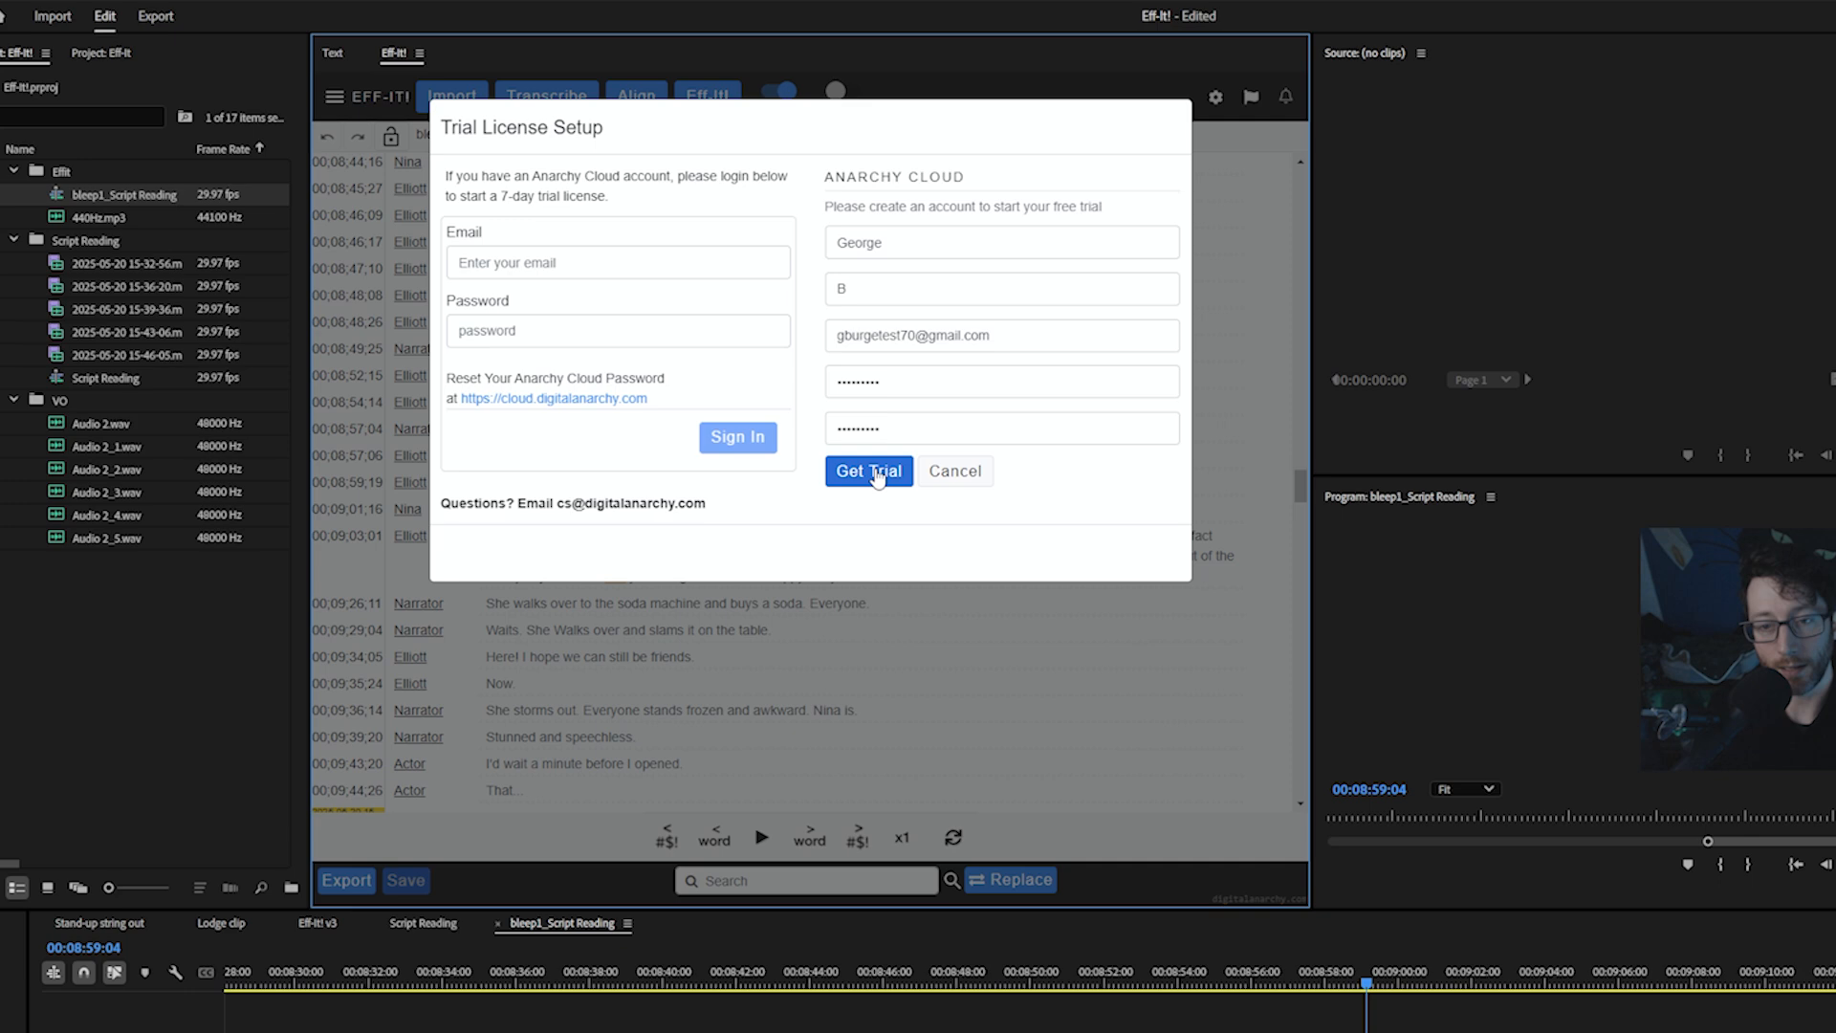
Request the 7-day trial license using the filled-in Anarchy Cloud account details
click(870, 471)
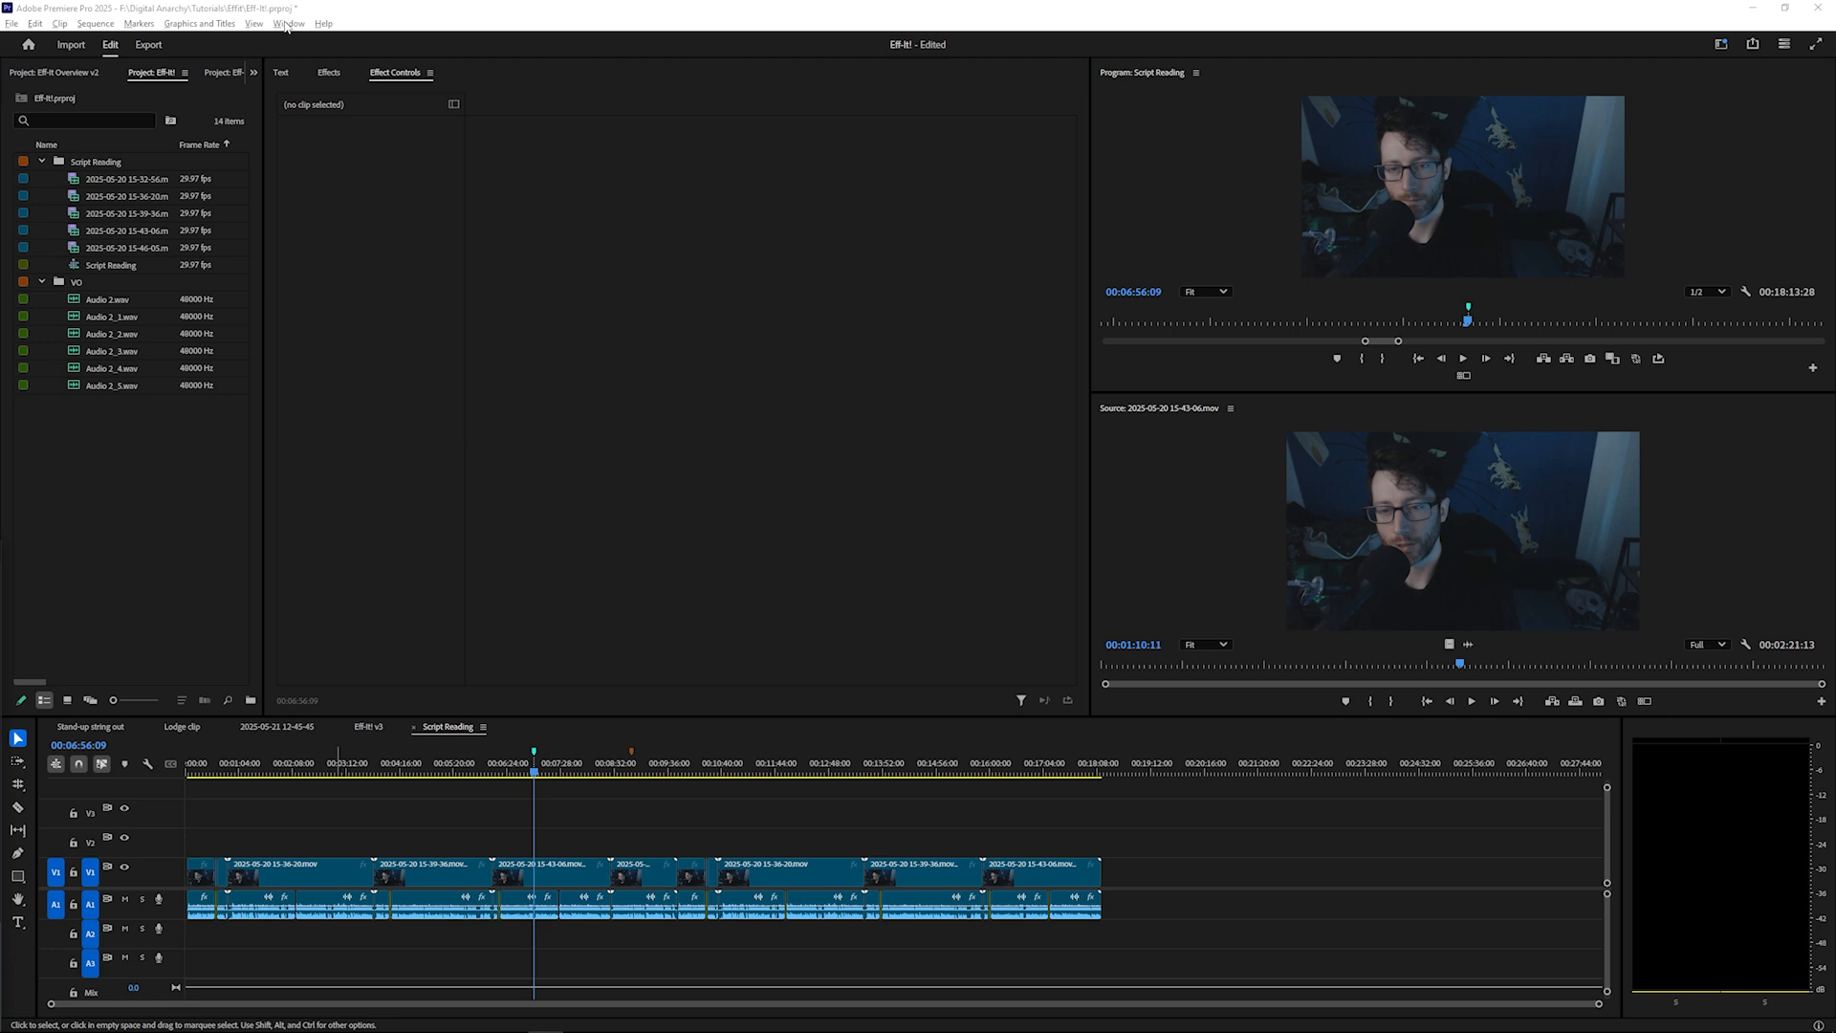
Open the Eff-It! extension panel from the extensions list
click(287, 23)
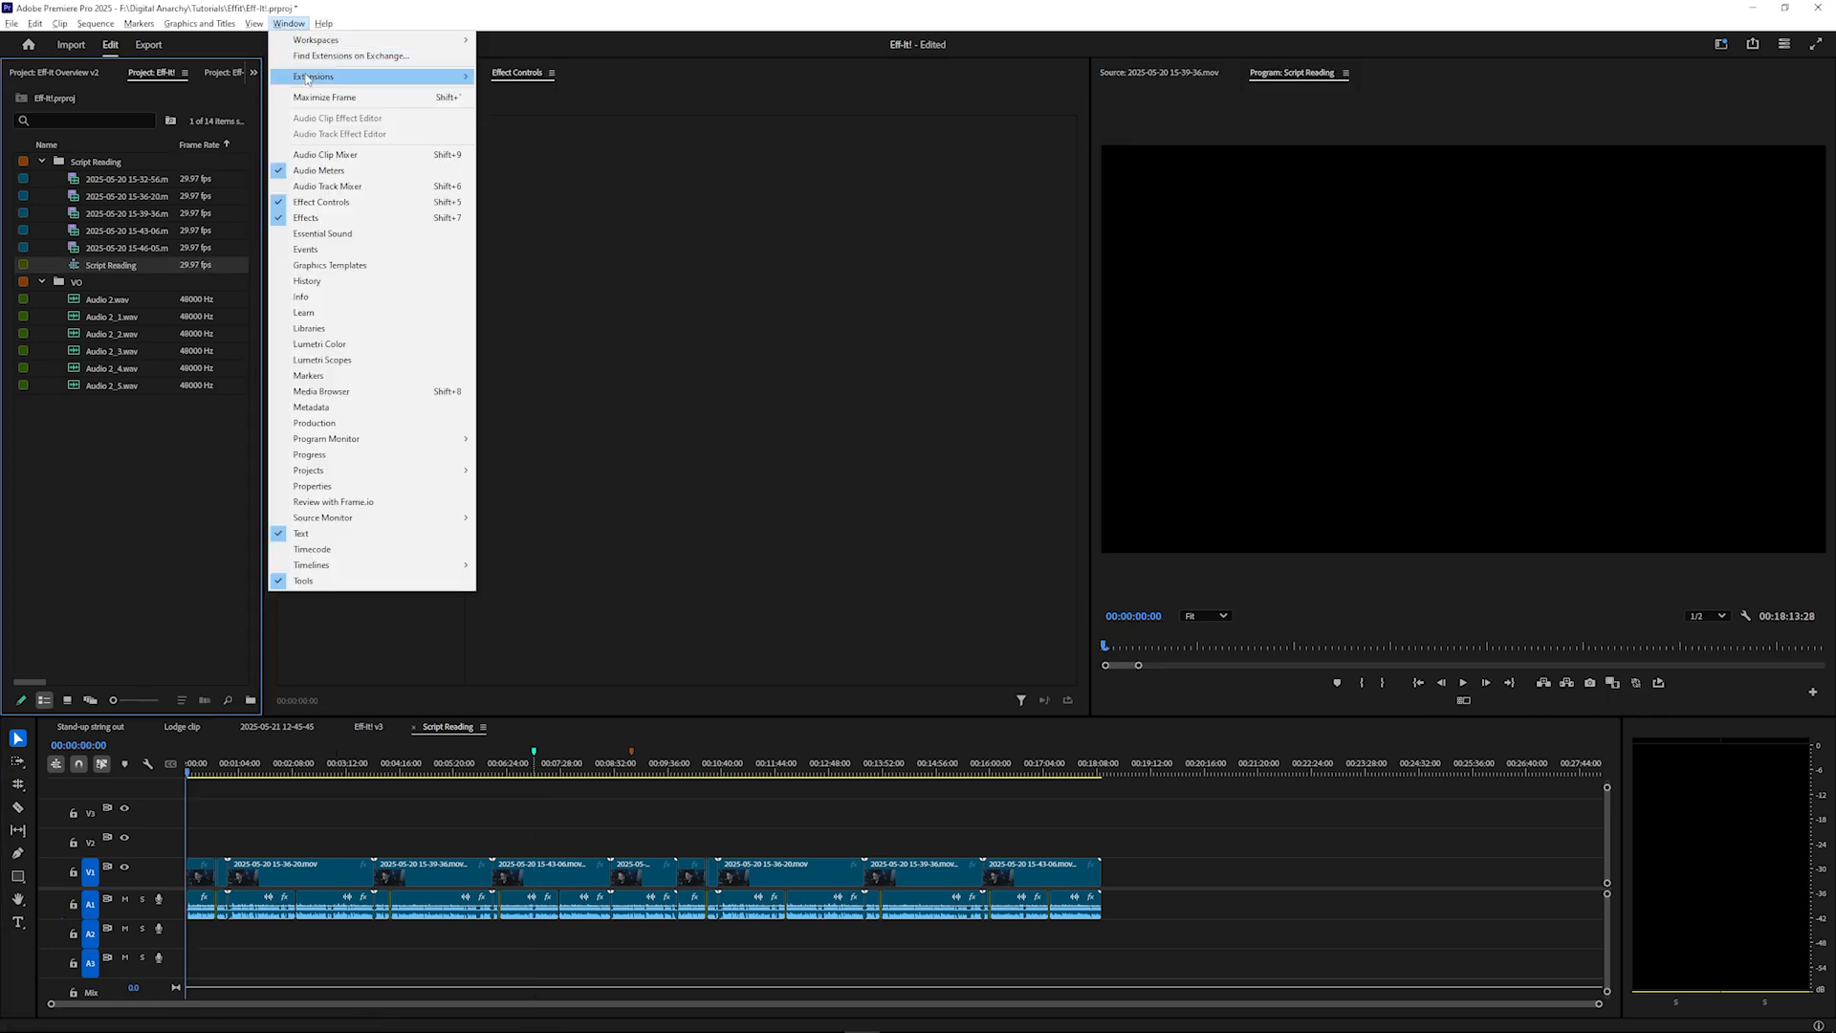
mouse_move(325, 77)
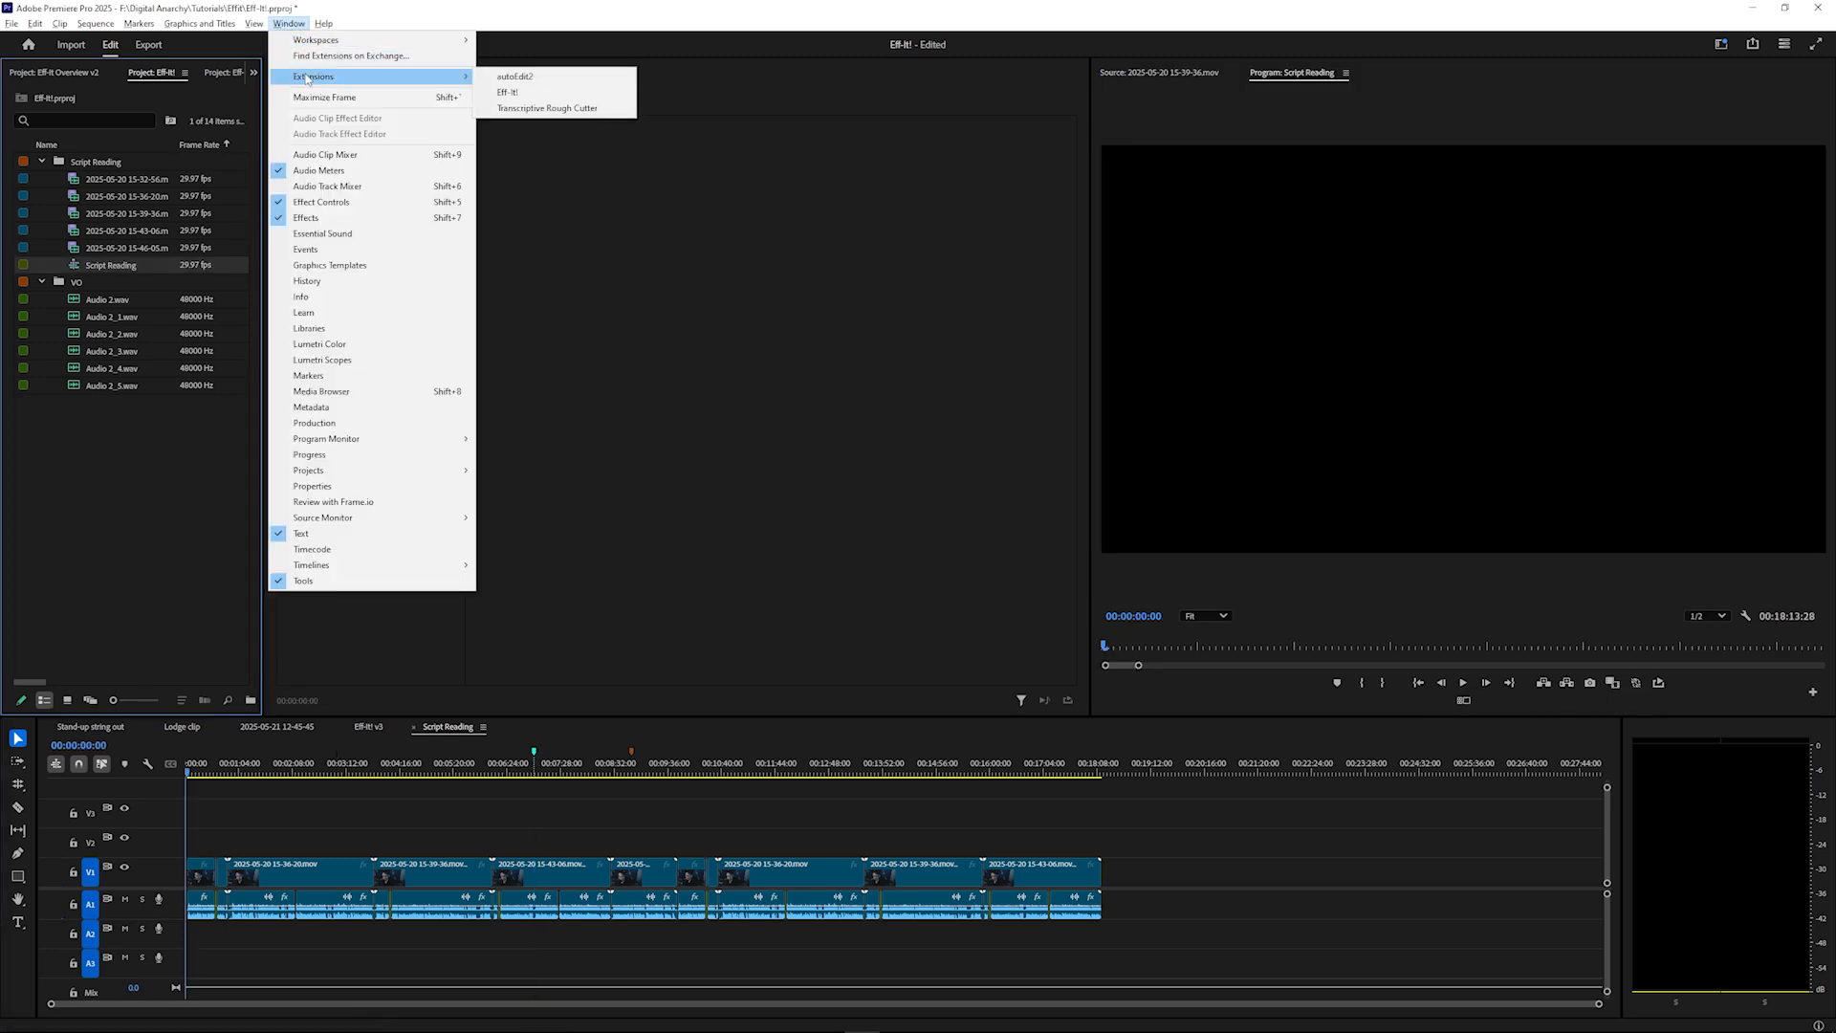
click(532, 93)
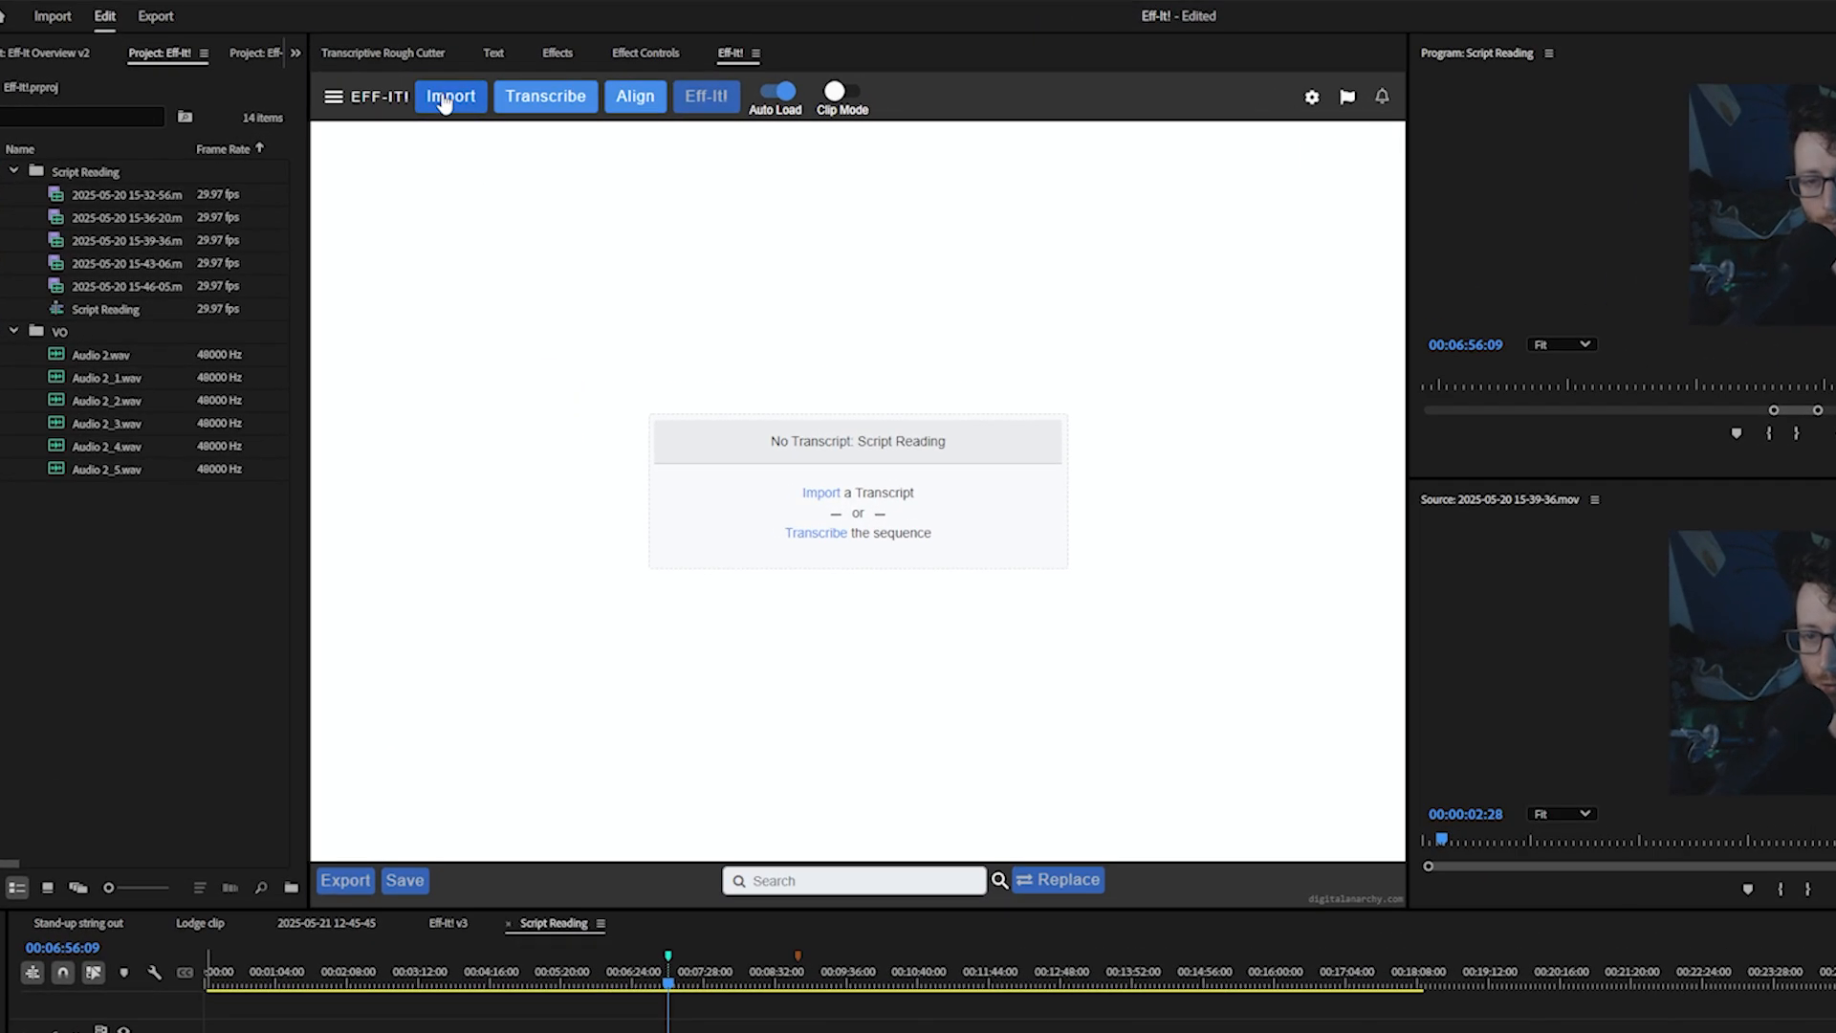
Start a Plain Text import and select the Script Reading.txt transcript file
click(367, 105)
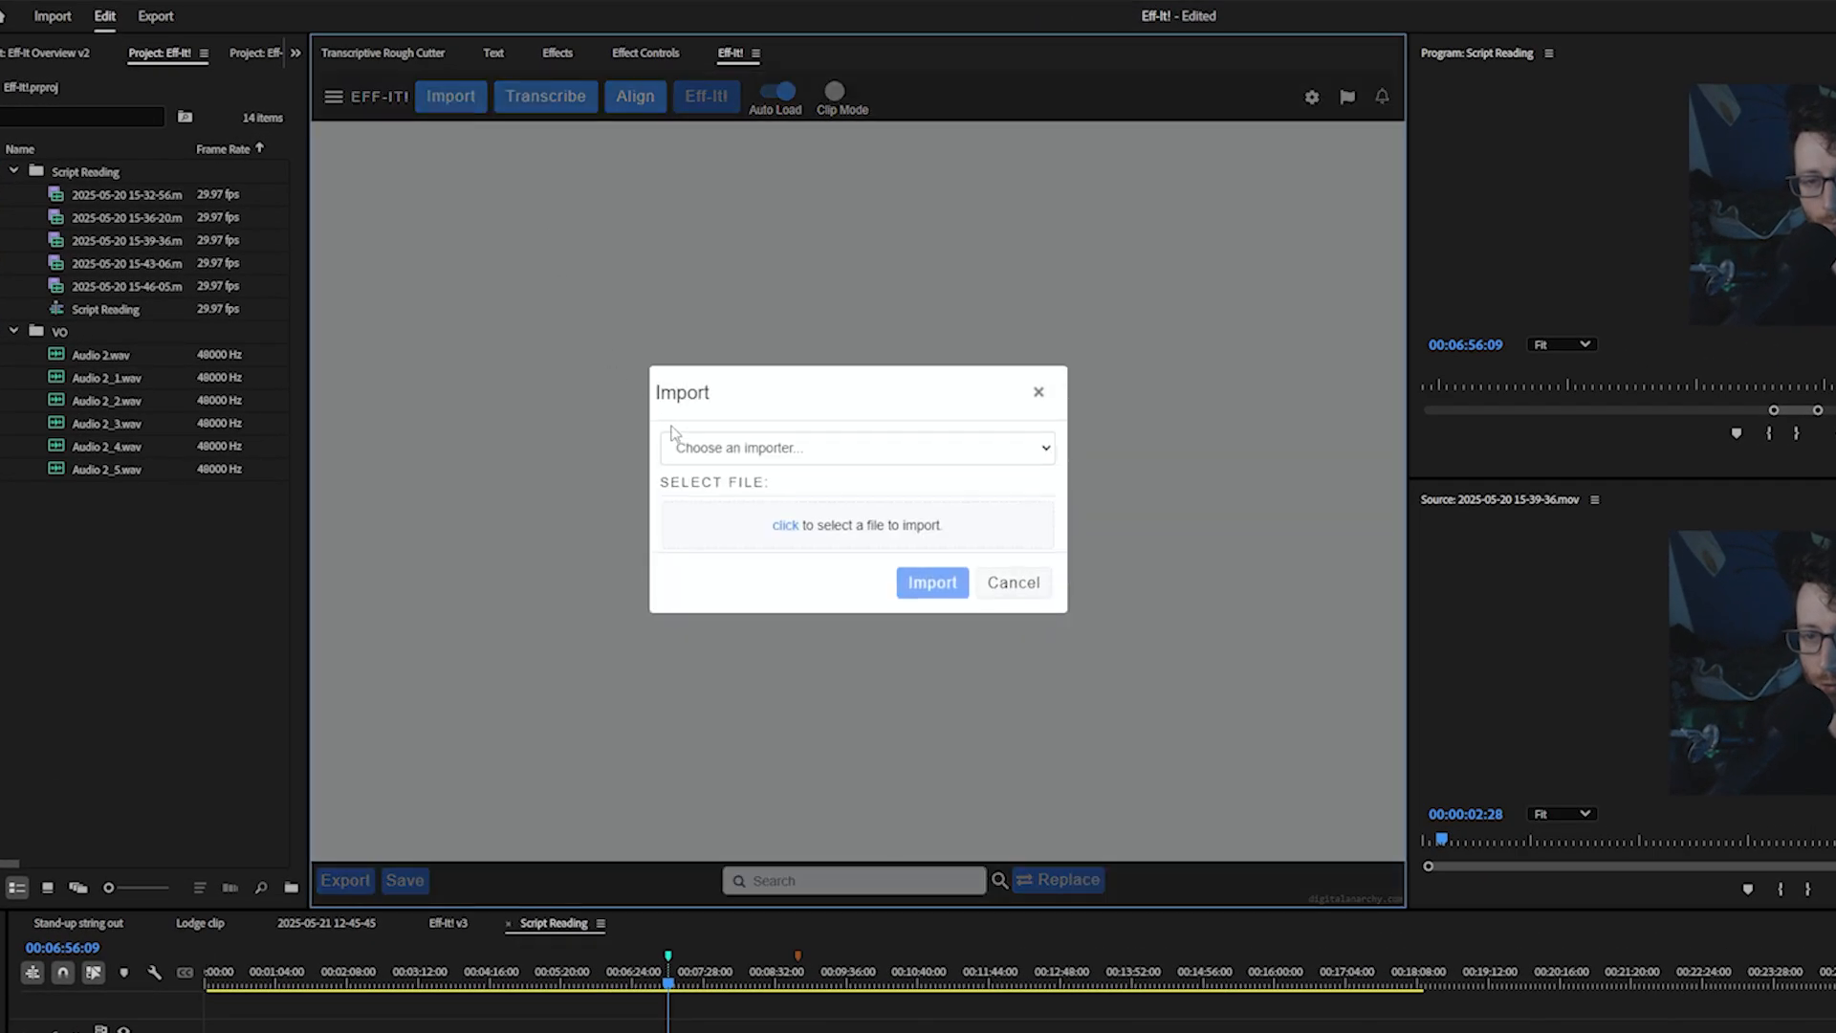
click(712, 448)
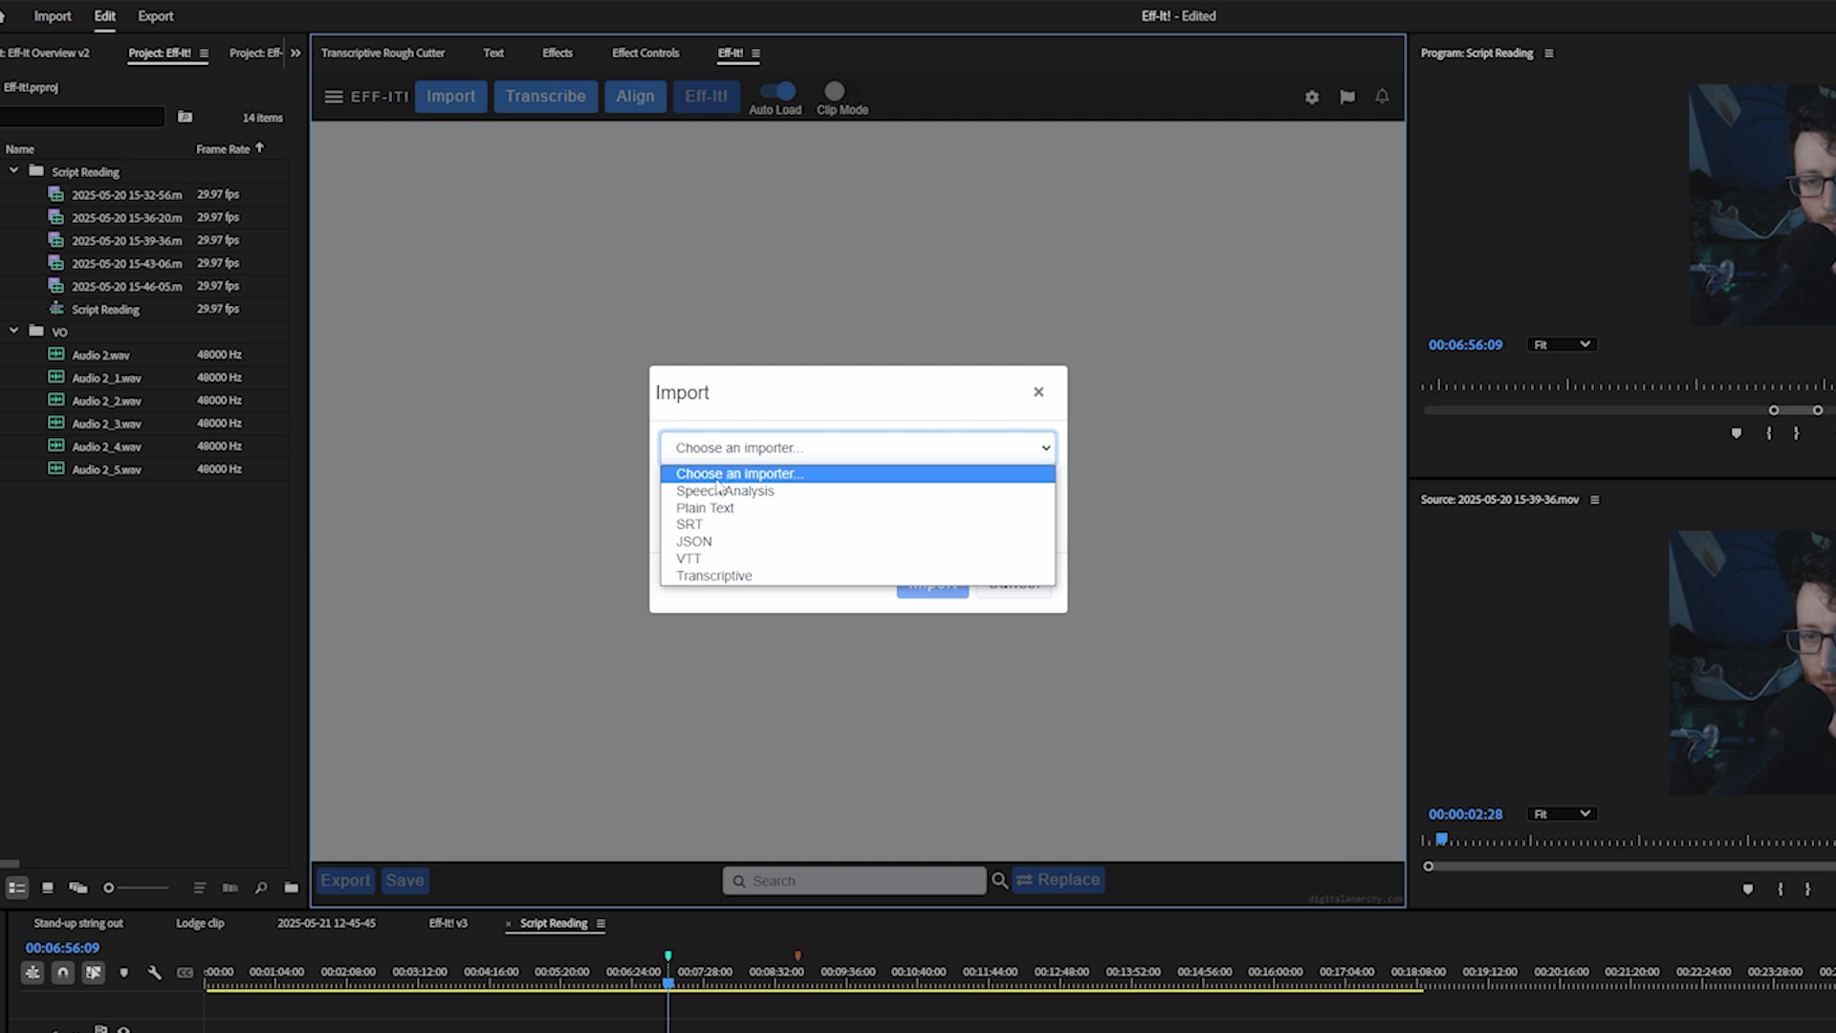
click(703, 512)
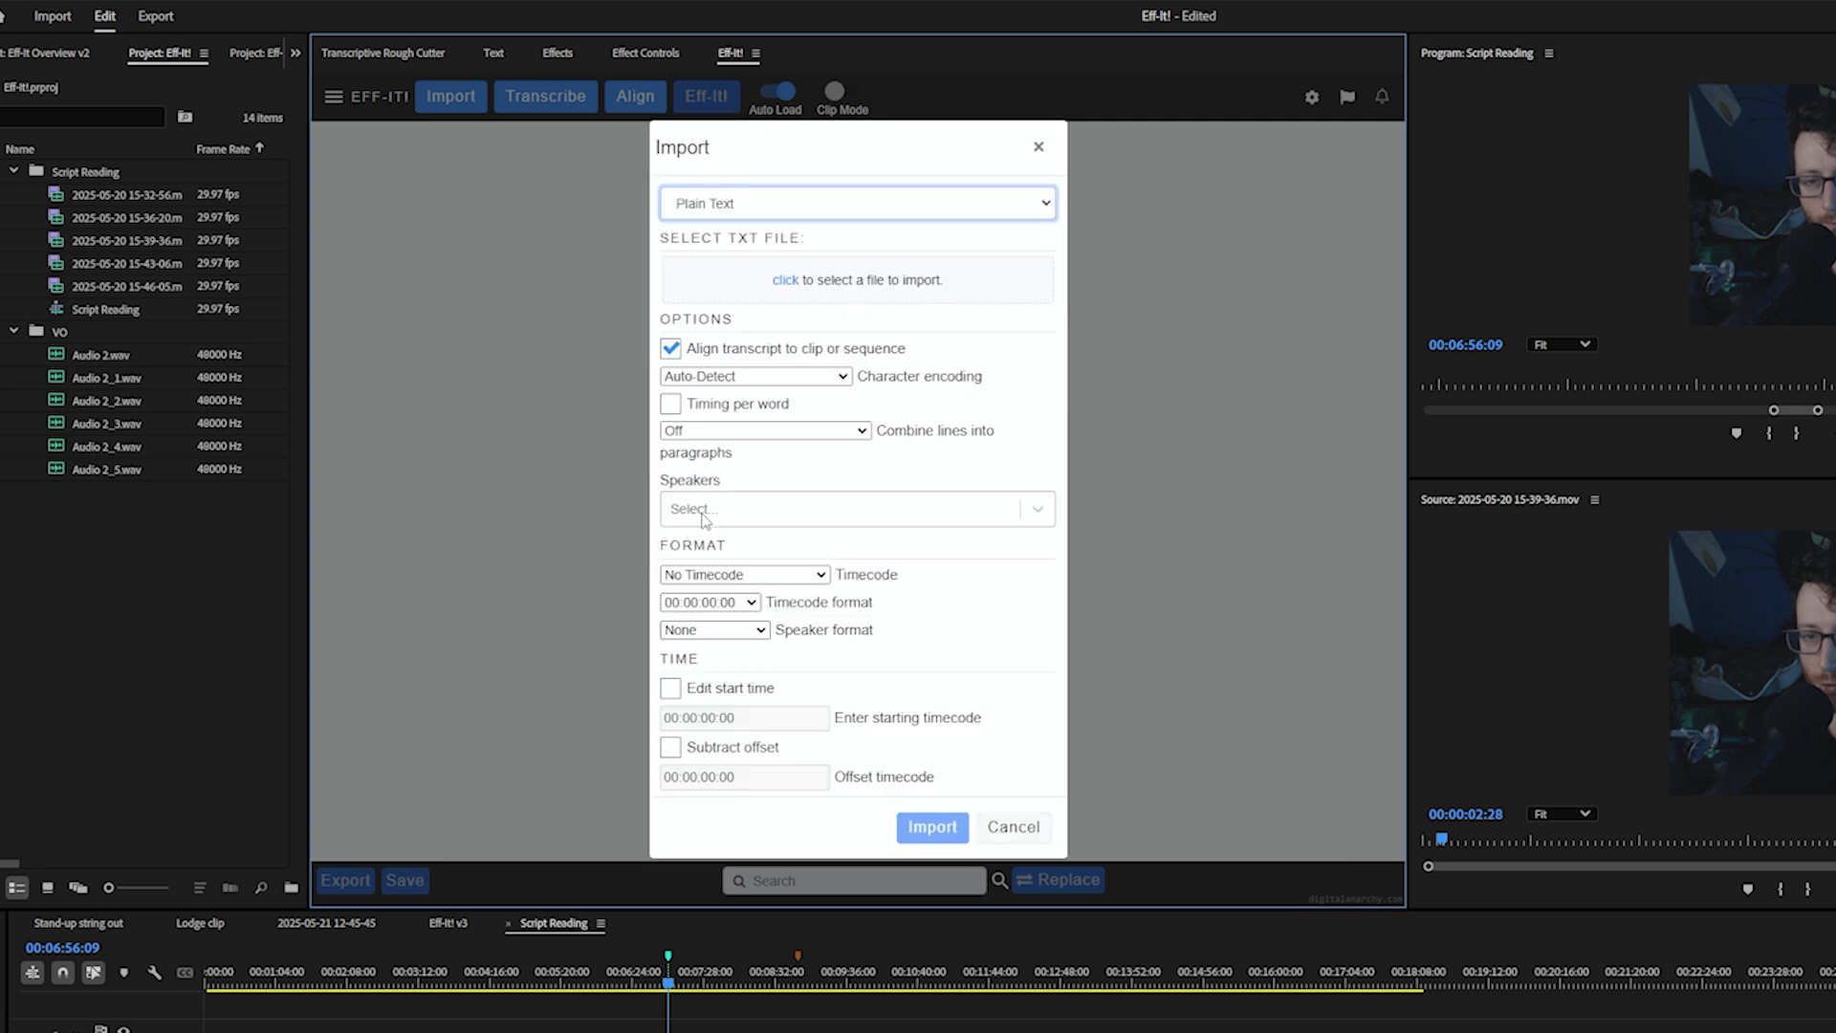
click(832, 274)
click(802, 224)
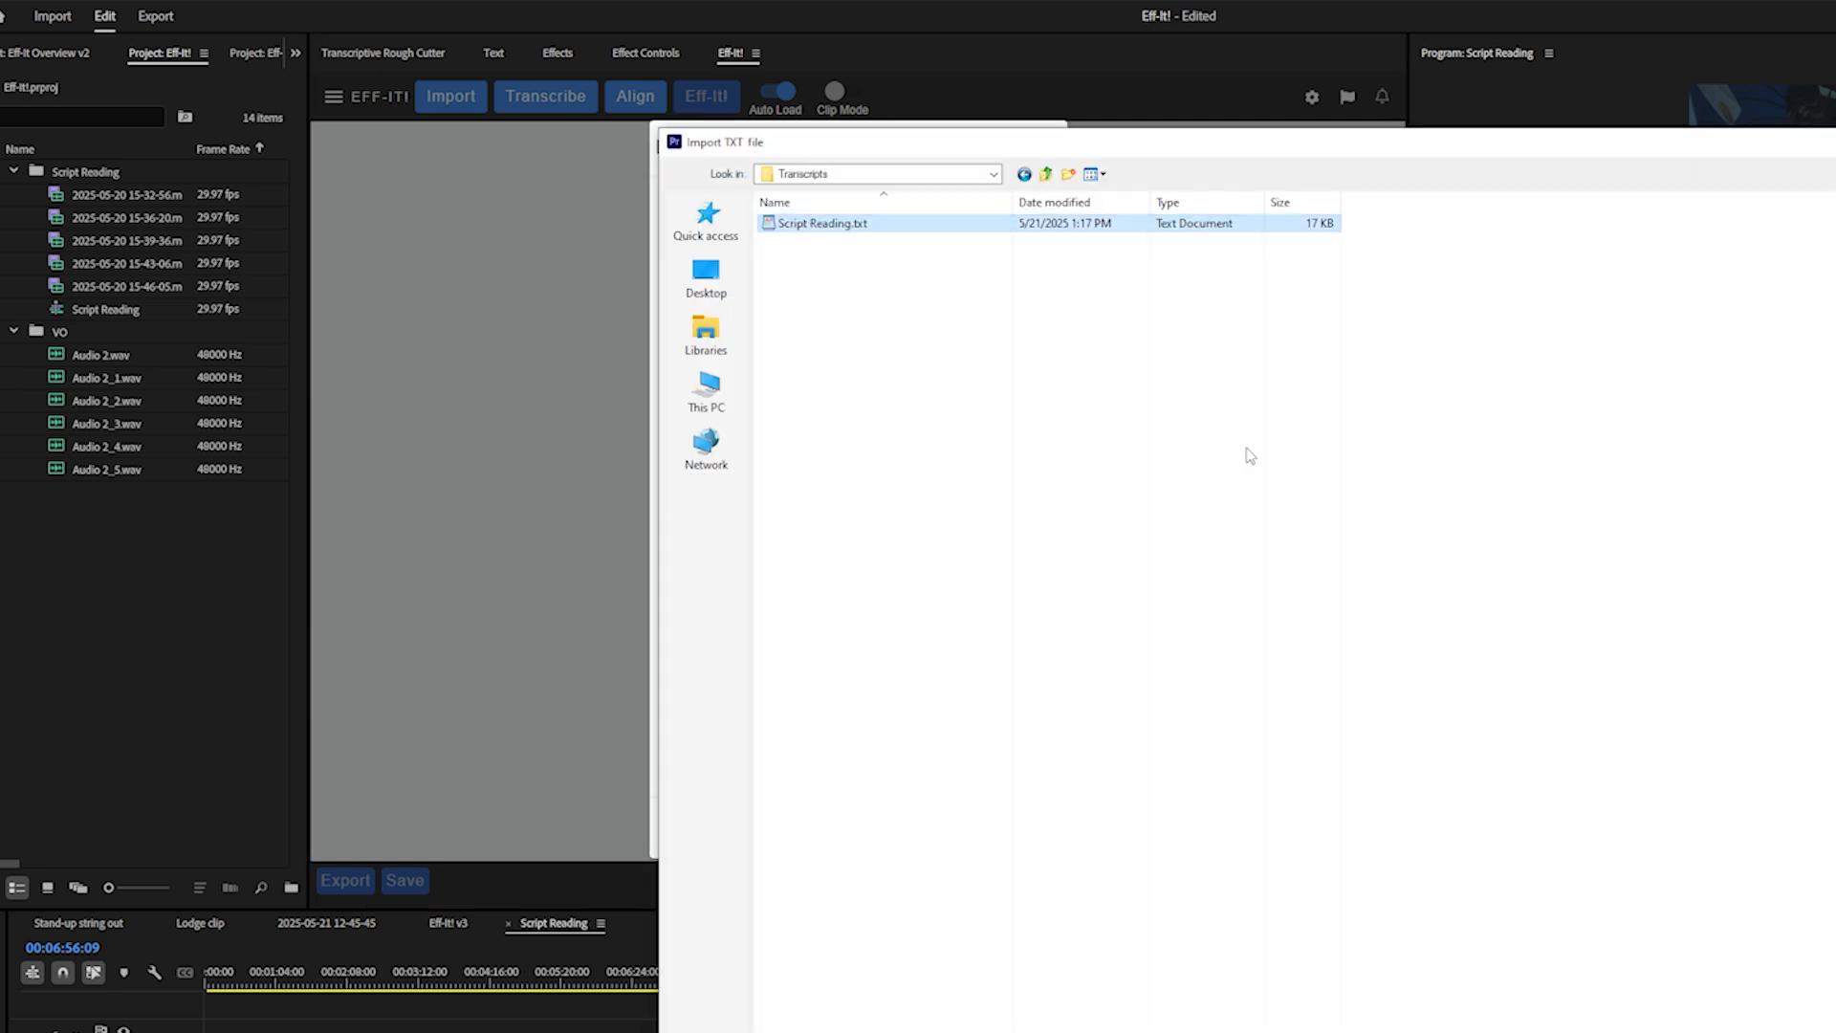
key(Return)
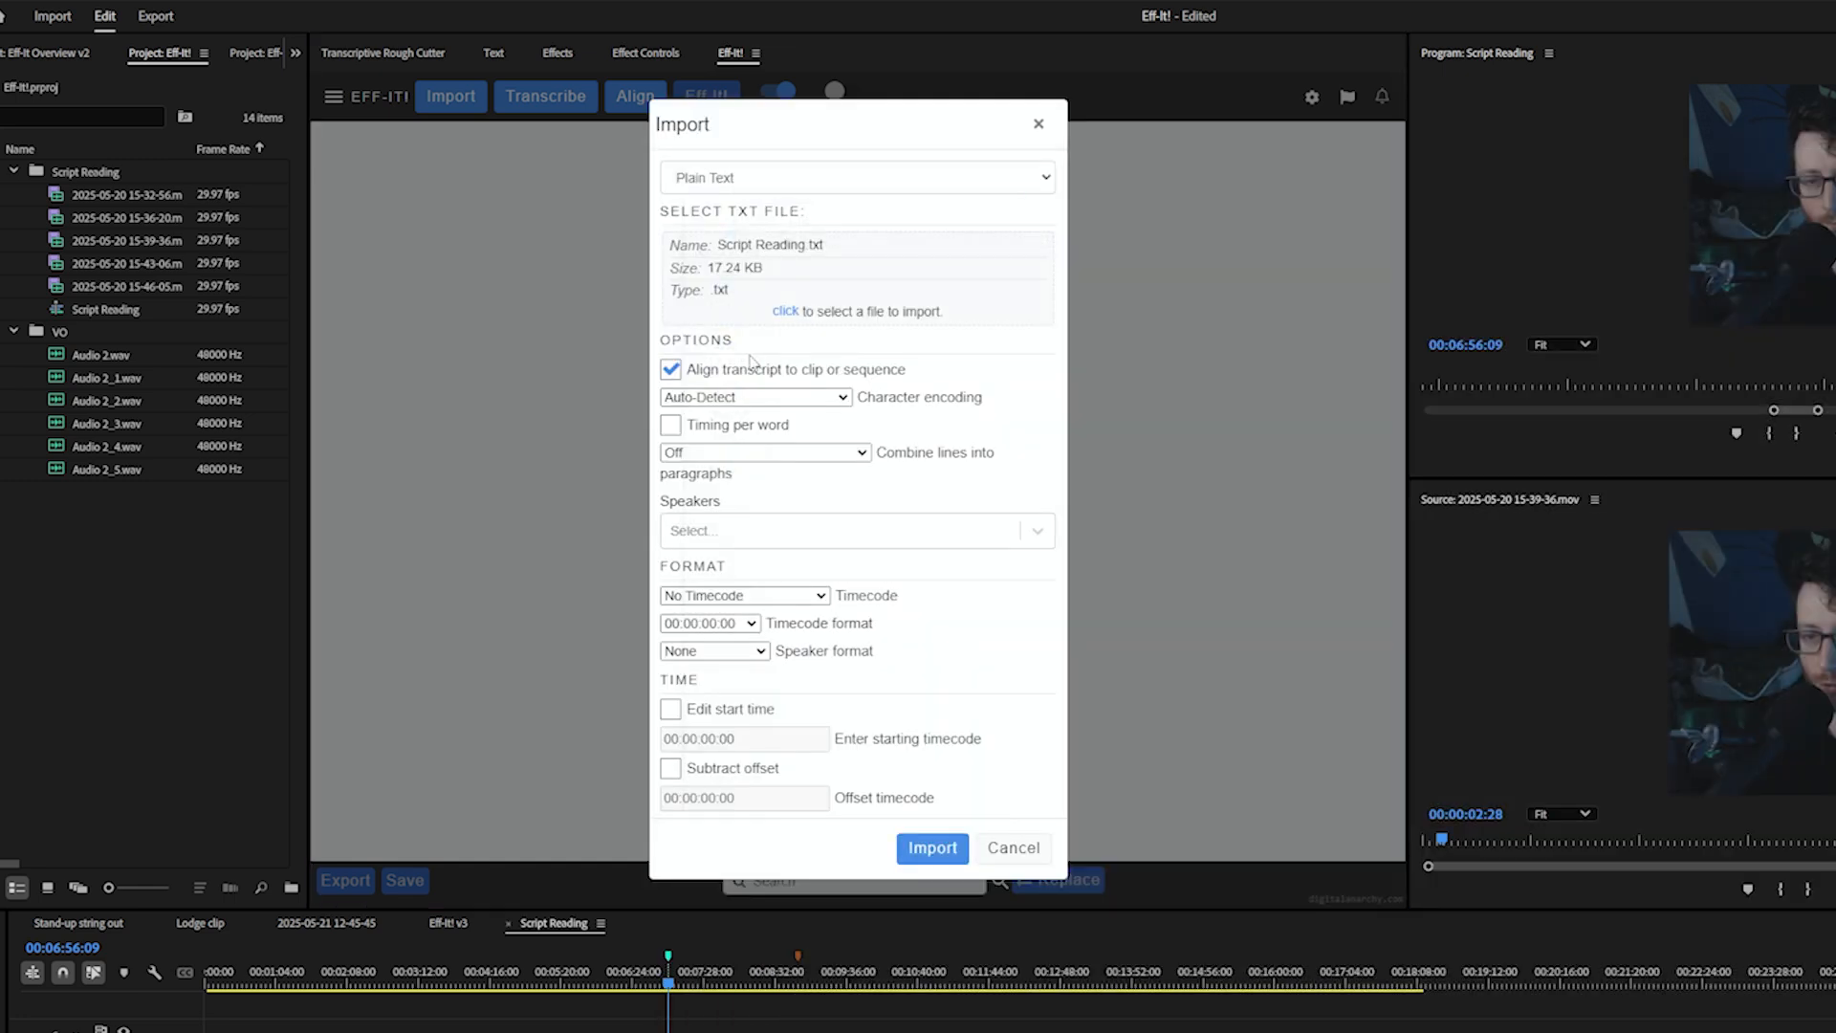
Toggle the Align transcript to clip or sequence option, import the transcript, and align it
drag(690, 371, 909, 373)
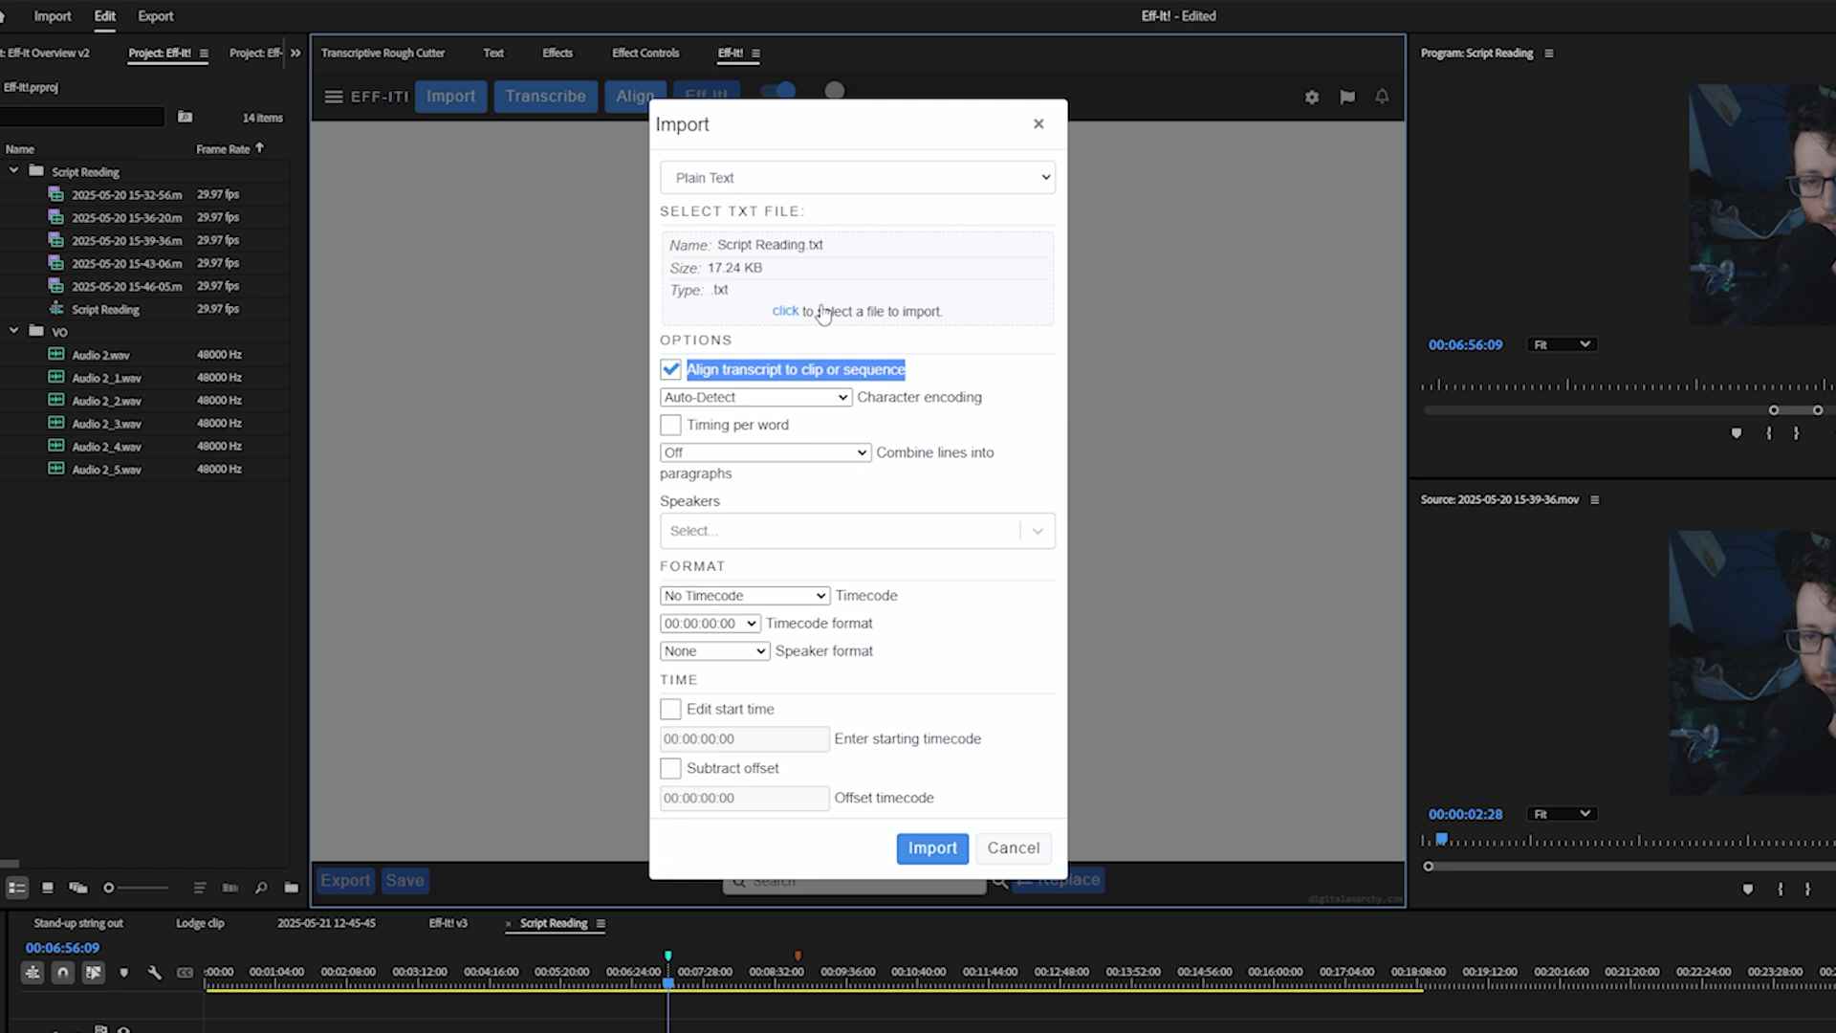
click(671, 370)
click(932, 847)
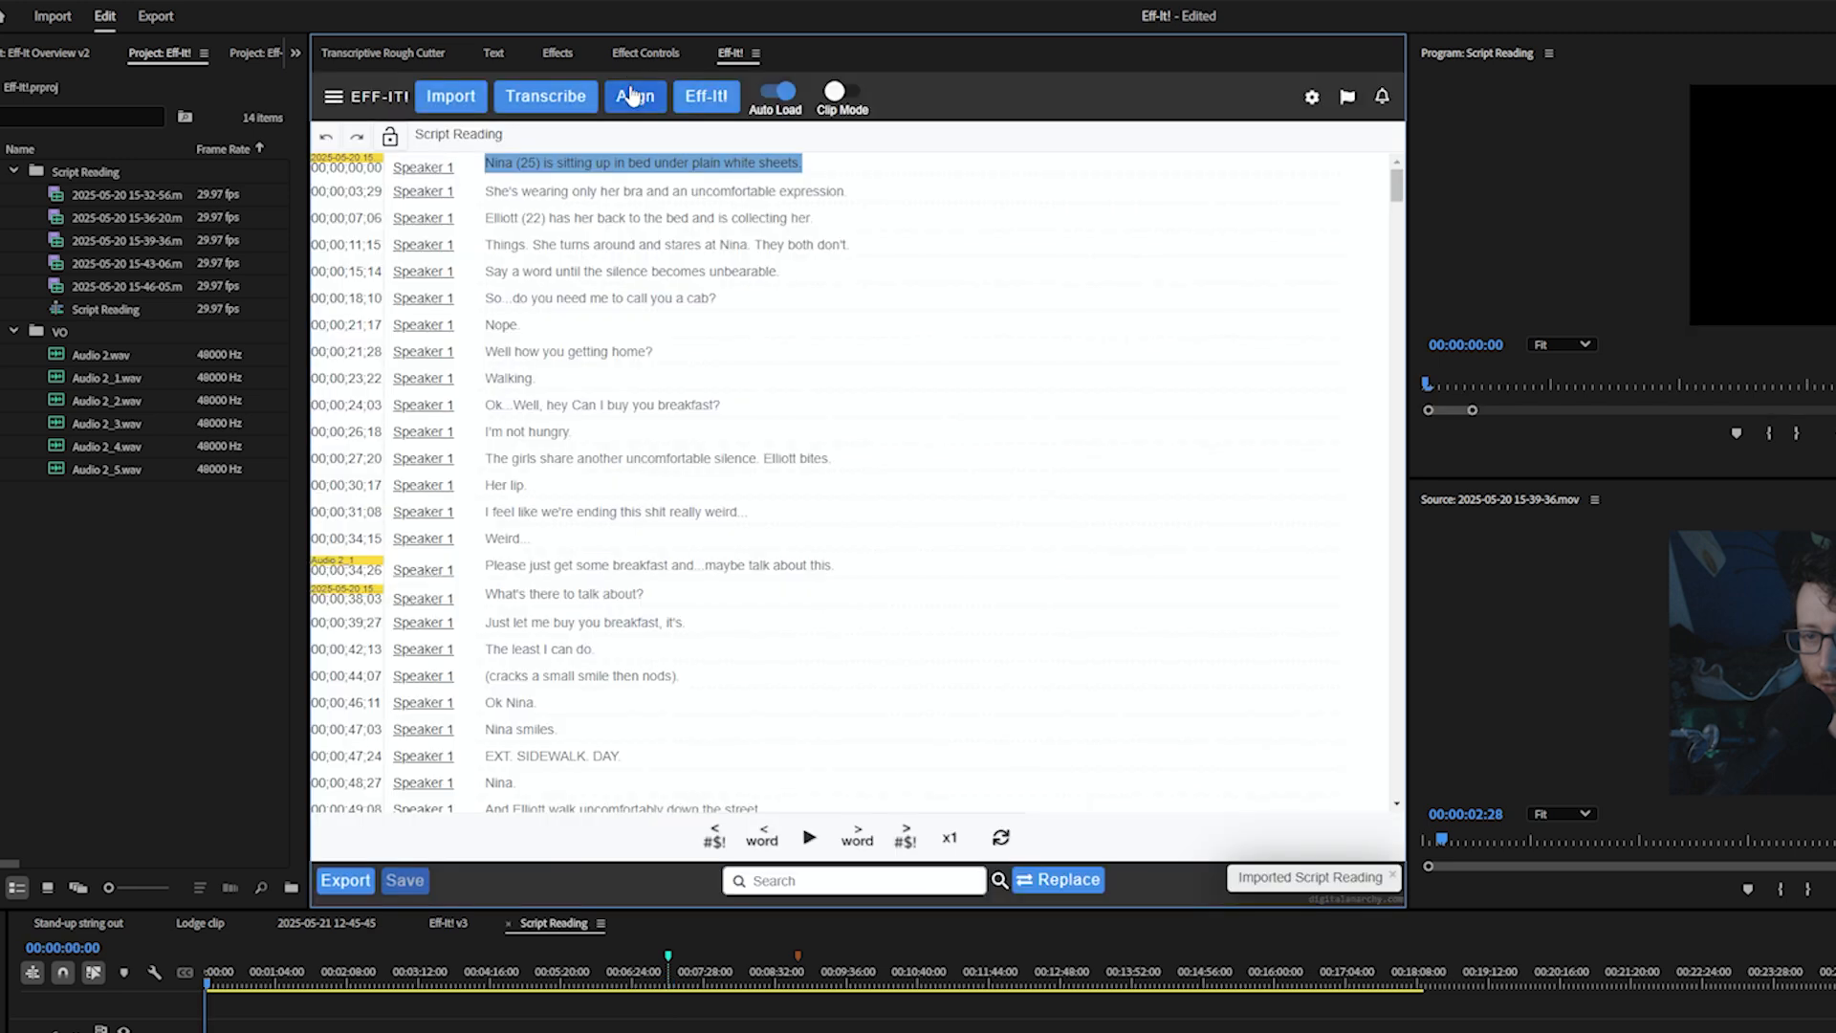
click(633, 97)
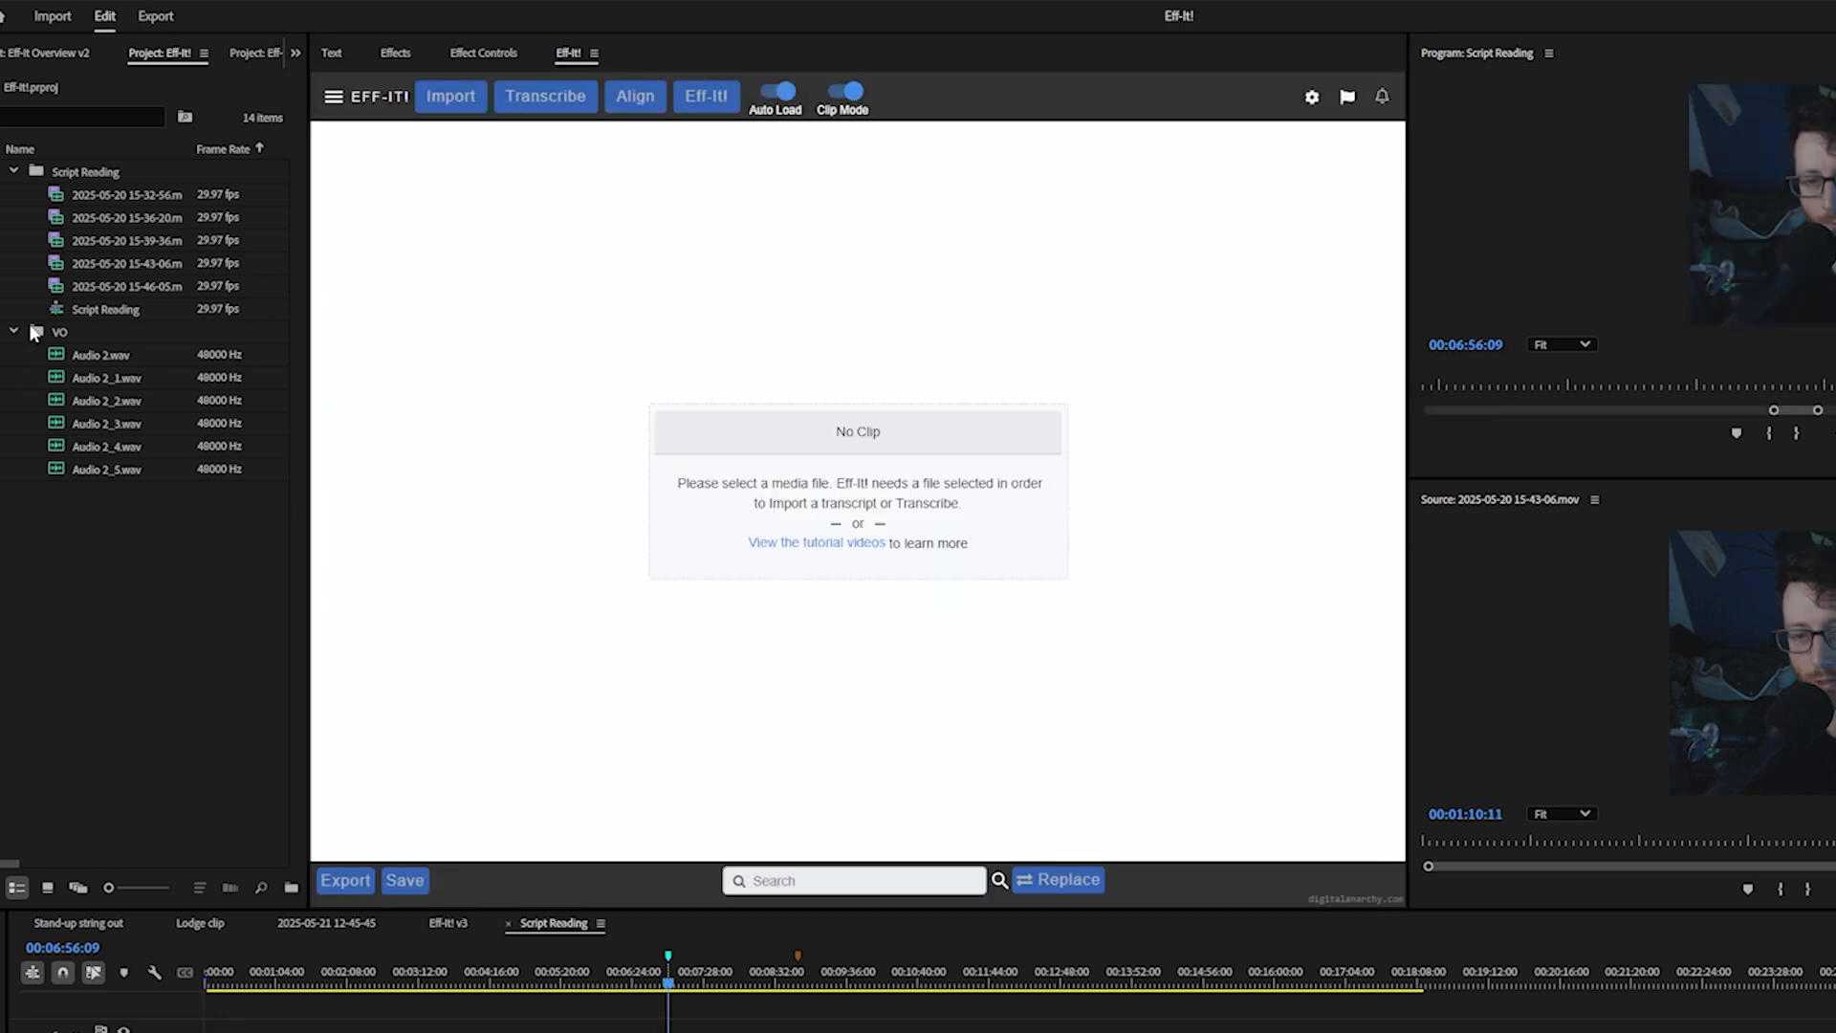
click(81, 245)
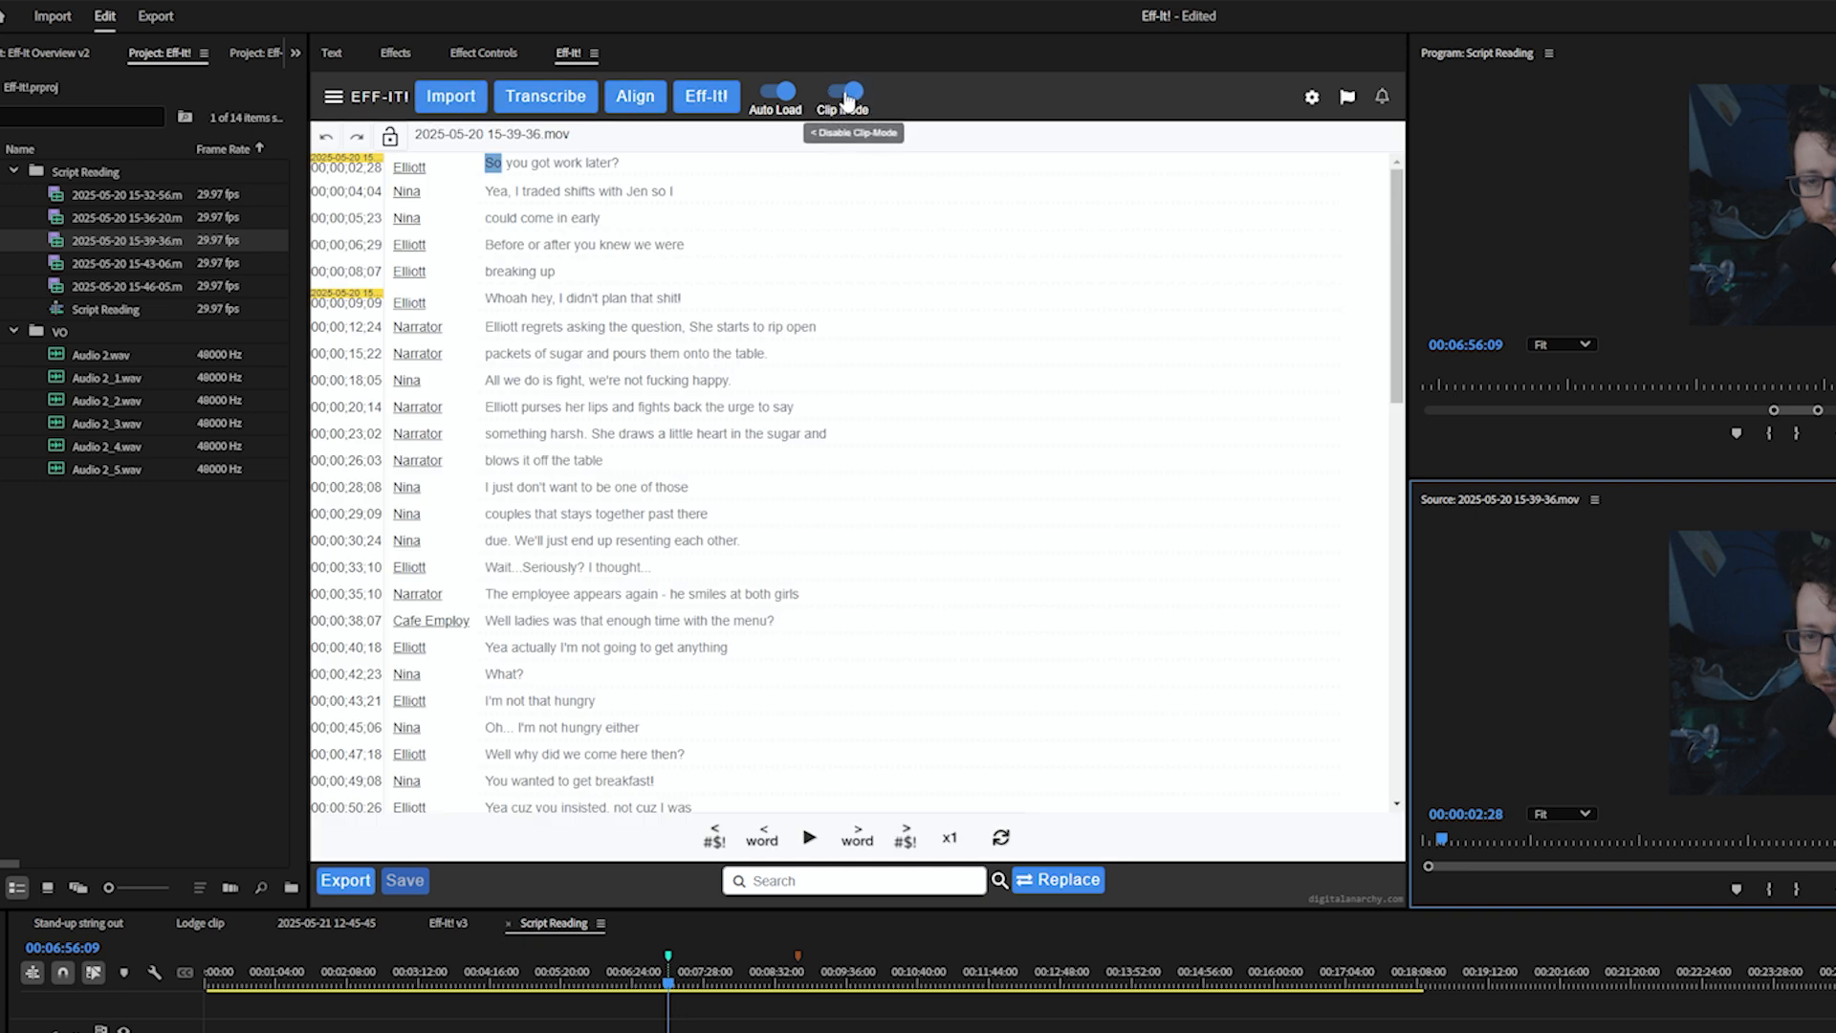
double_click(57, 312)
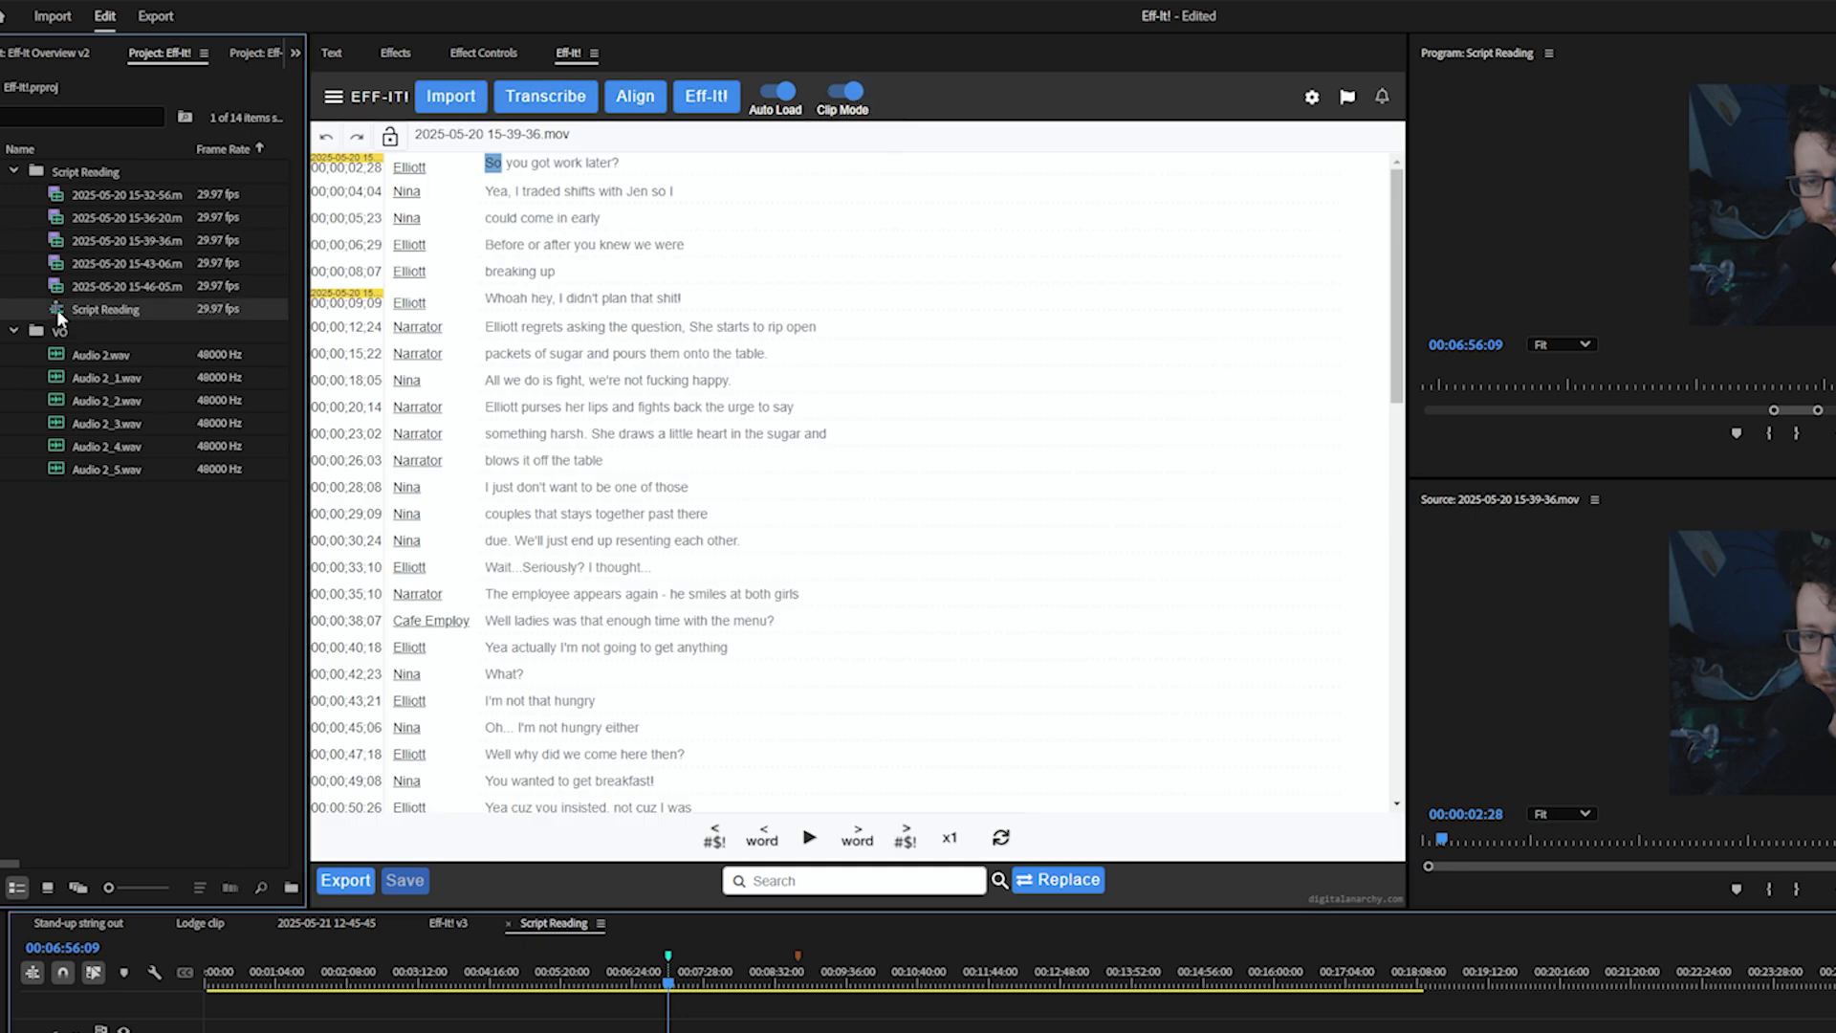
click(856, 102)
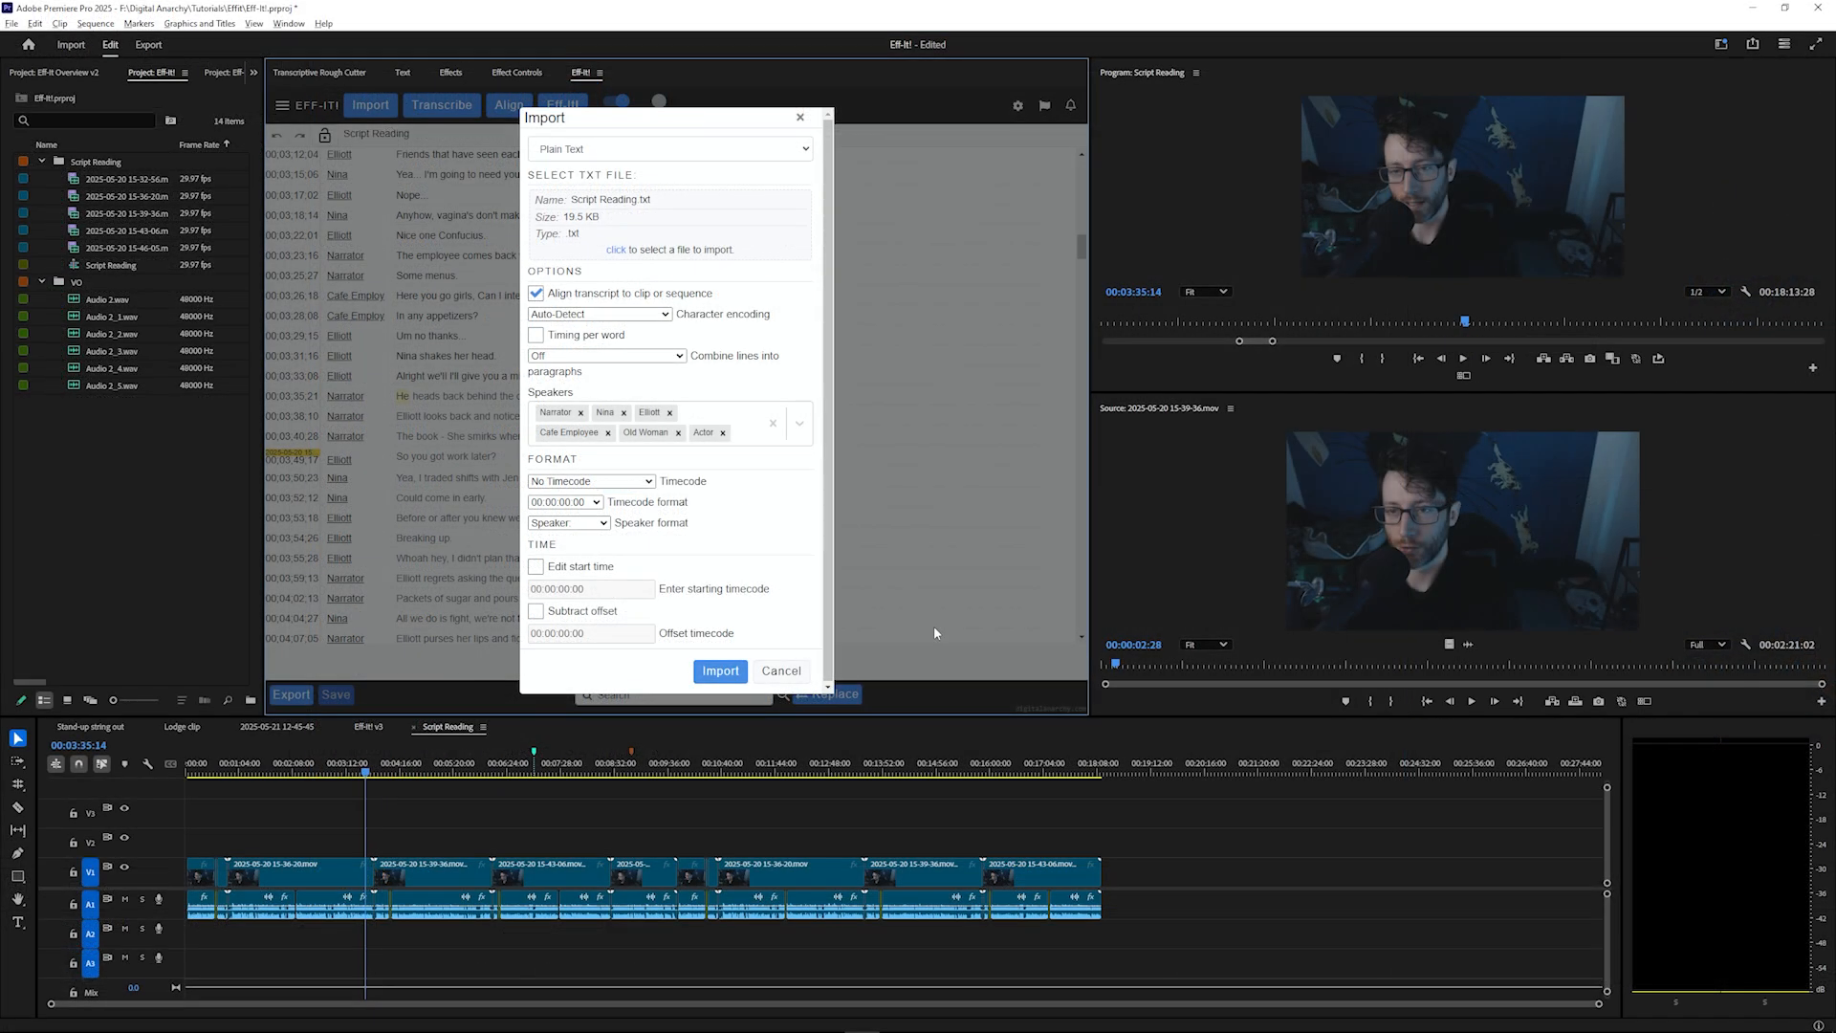
Import the Script Reading transcript with the listed speakers
click(724, 672)
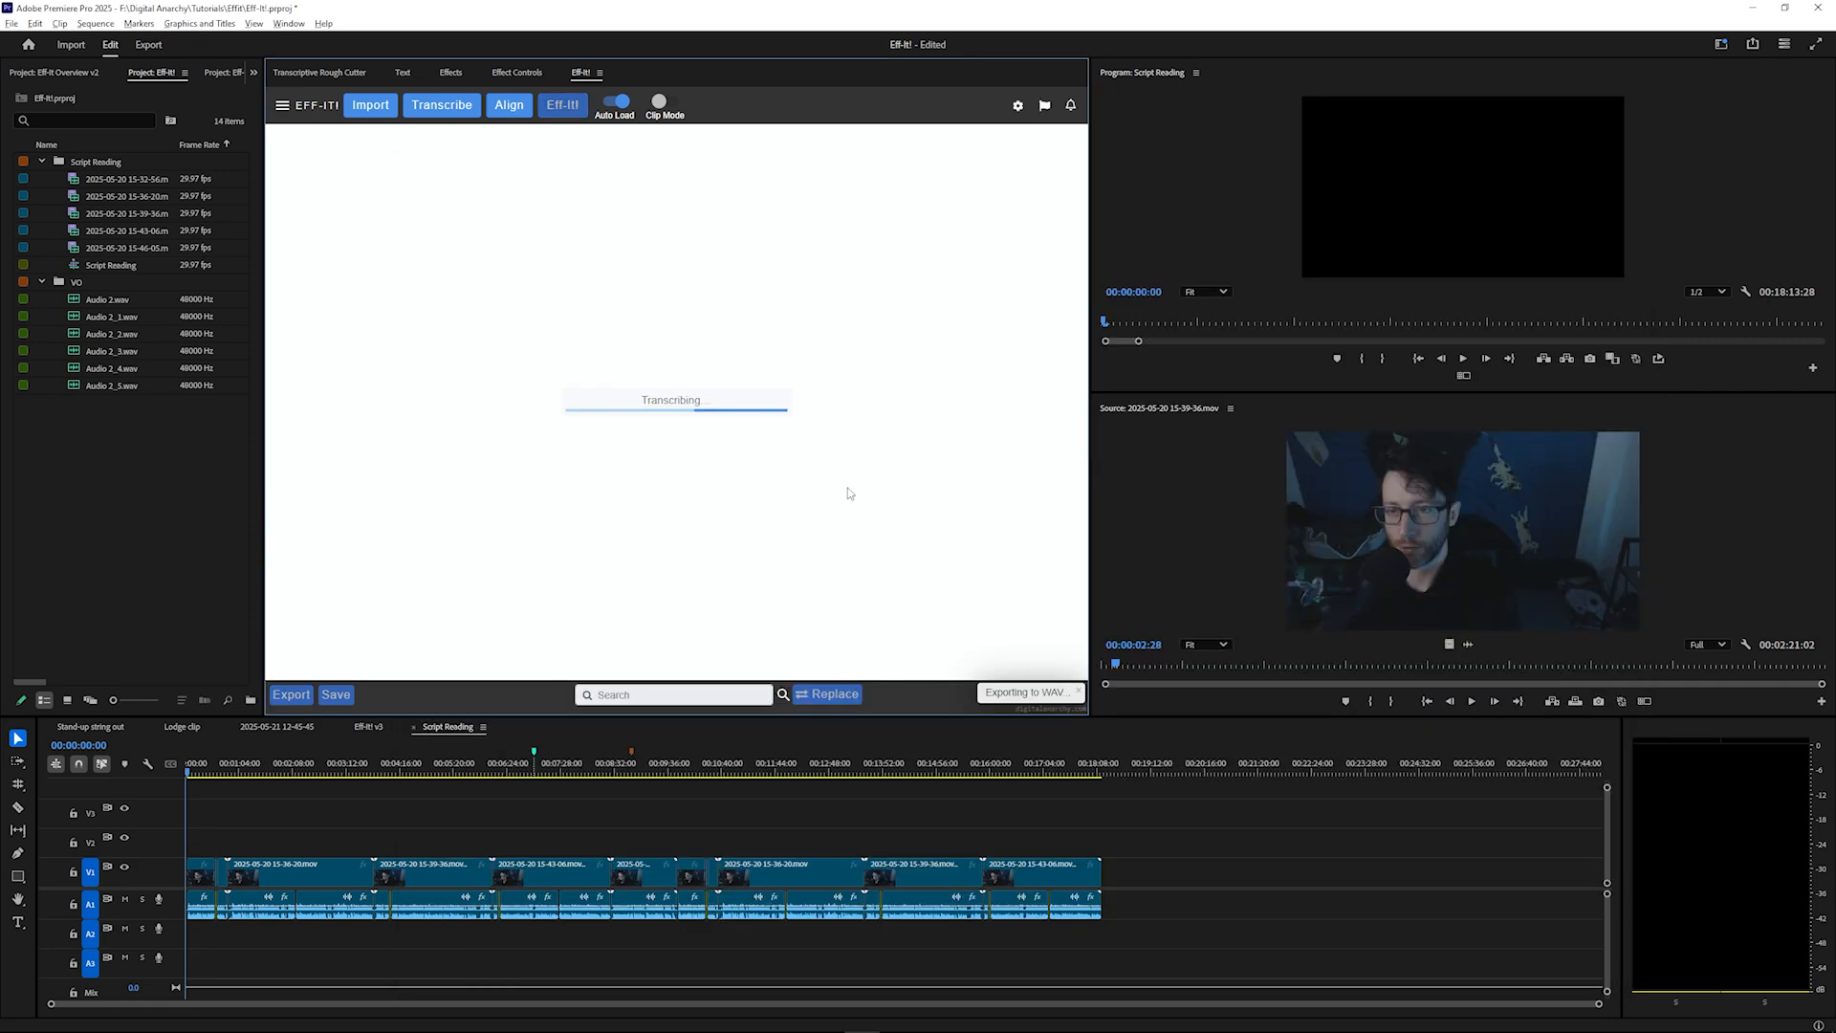
scroll(516, 358, down, 9)
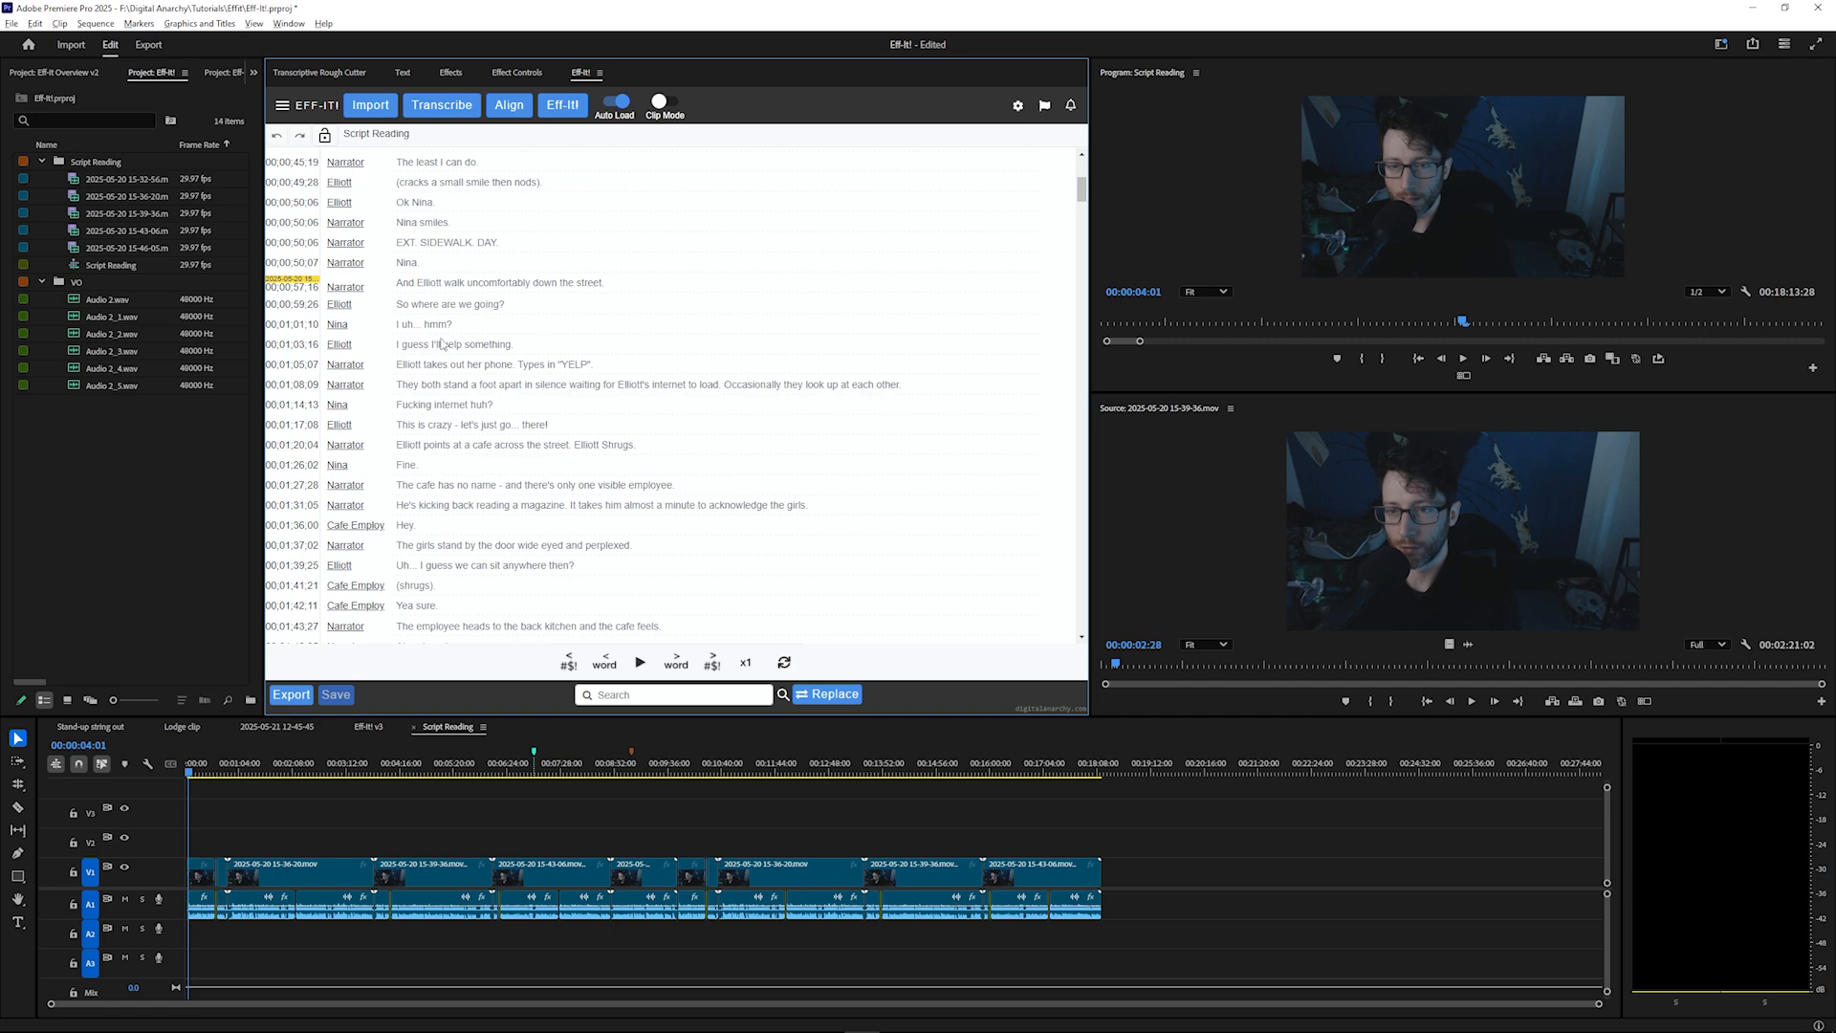
Jump to a transcript line and play back the sequence from there
click(413, 257)
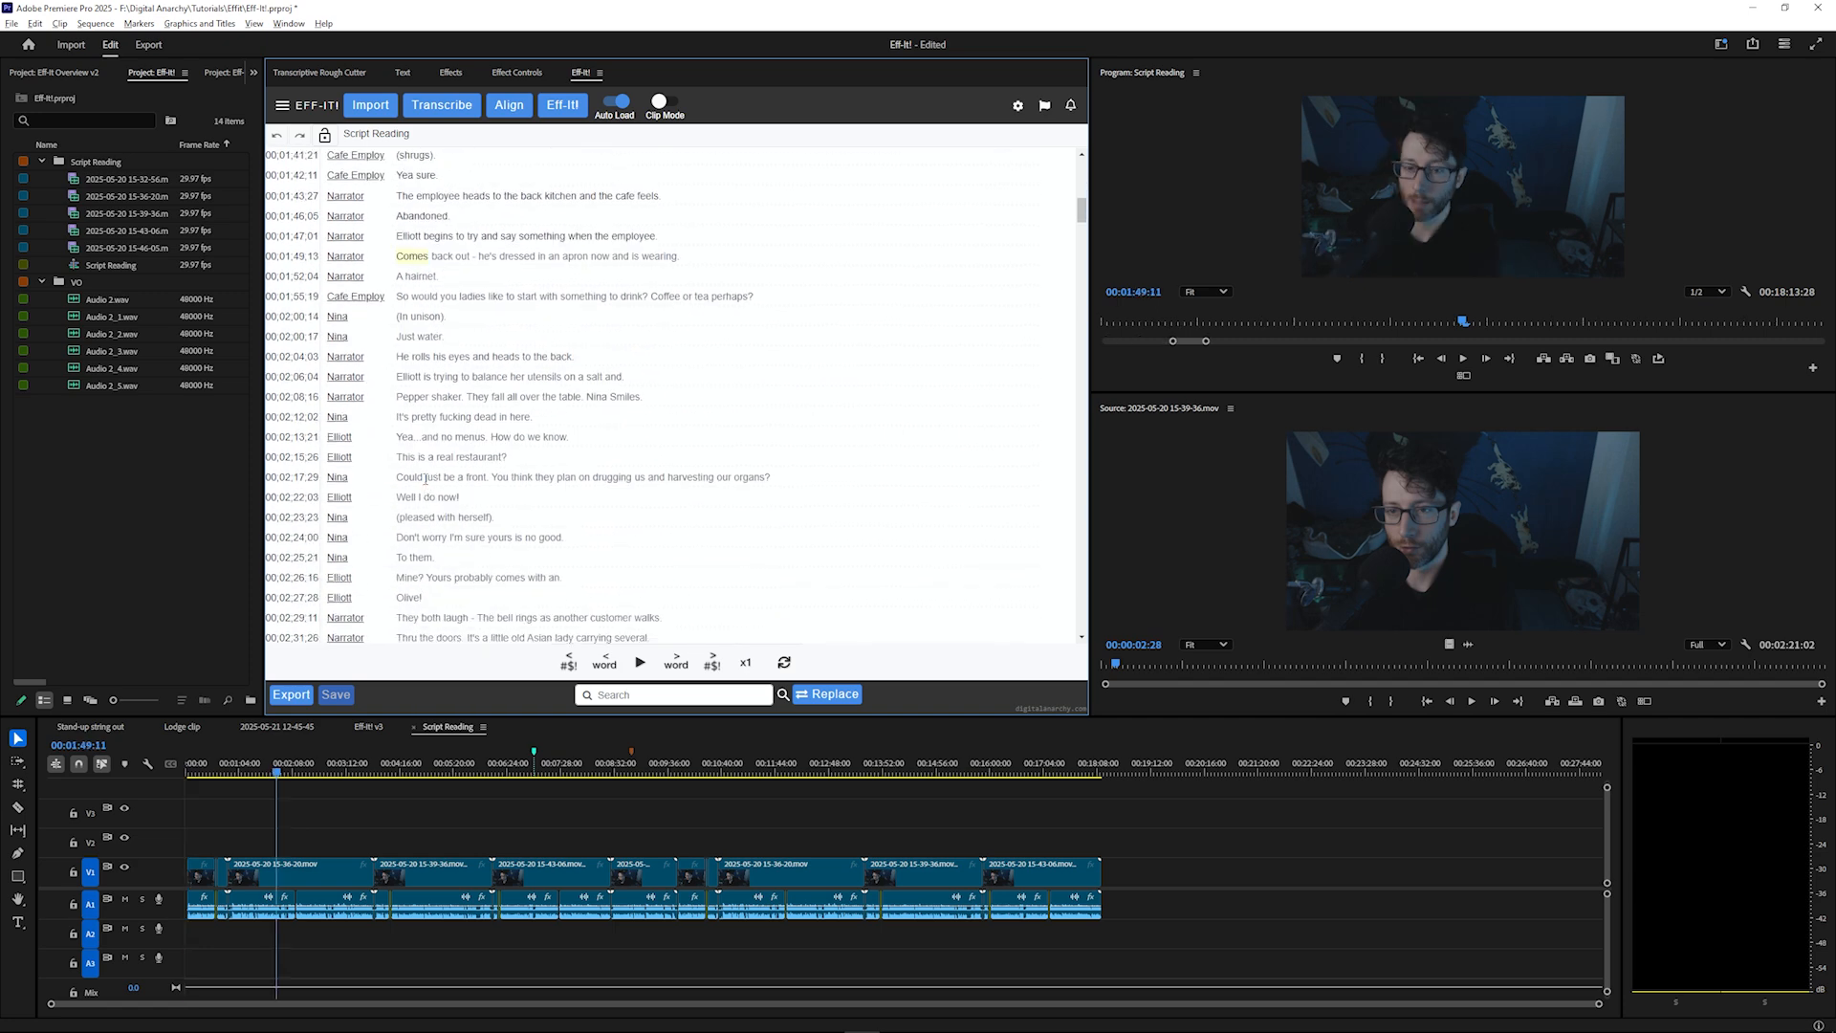
click(640, 661)
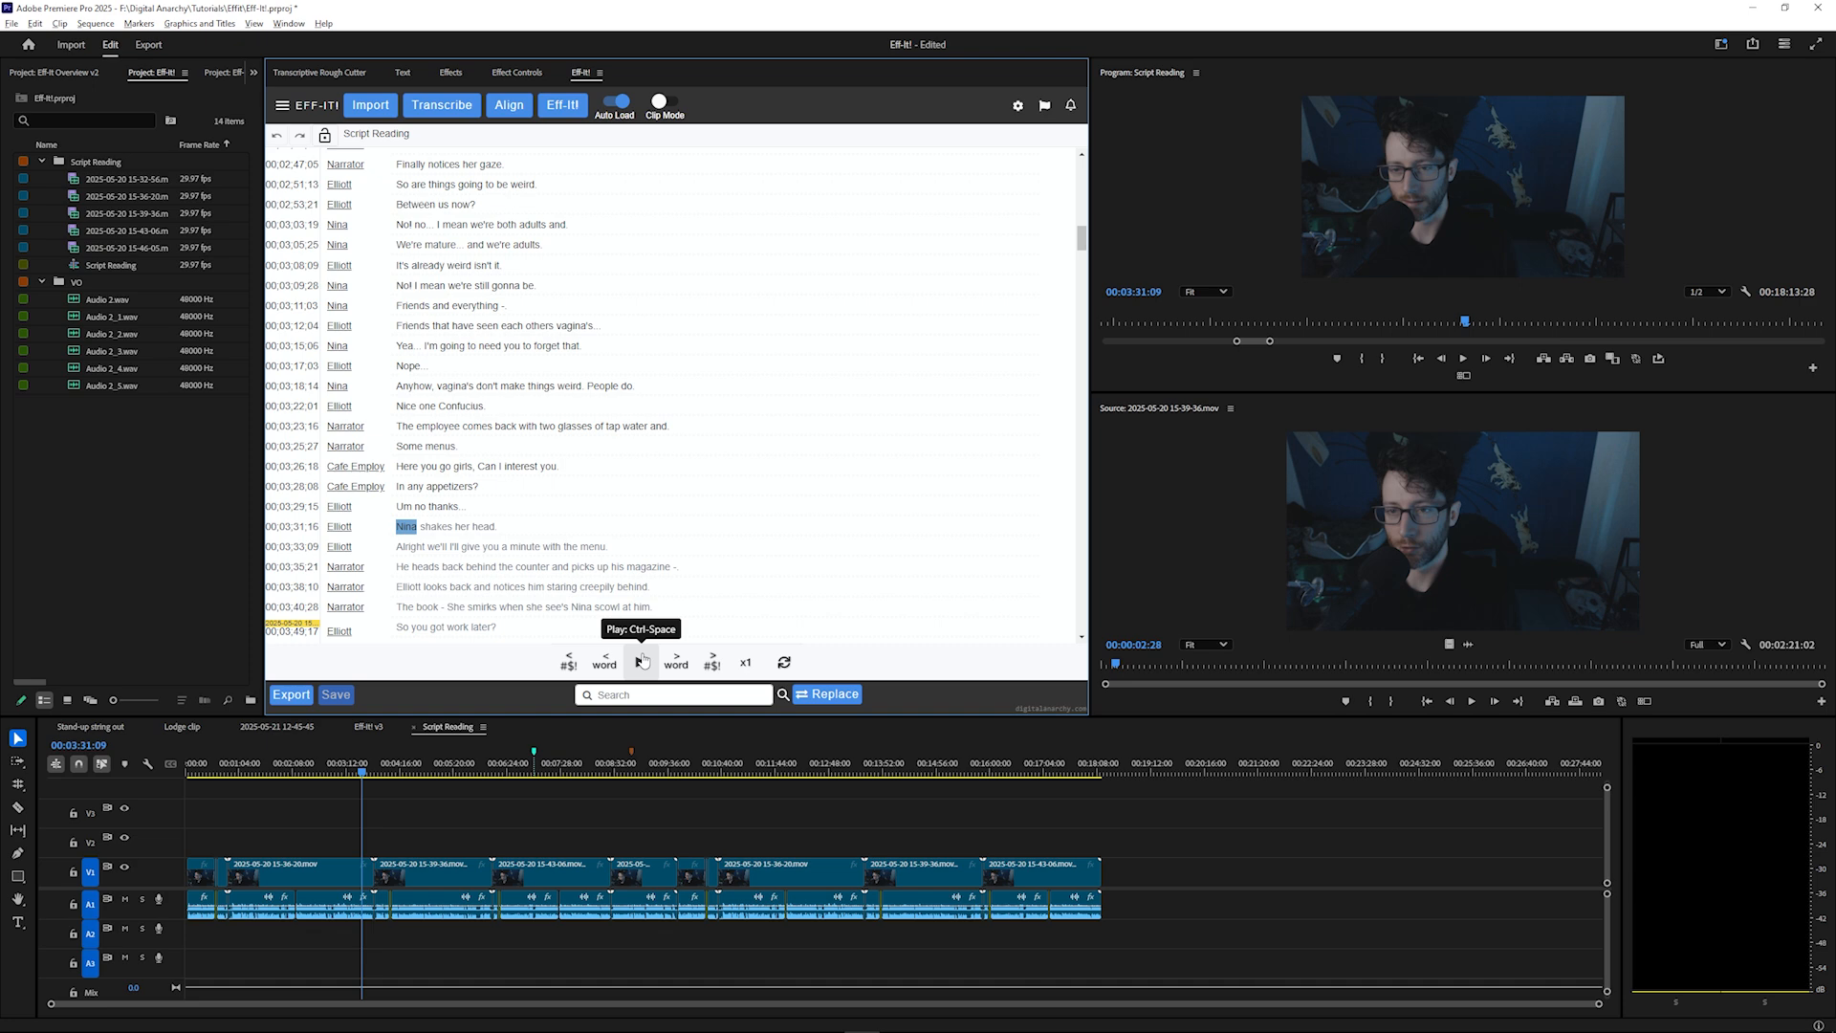
click(641, 661)
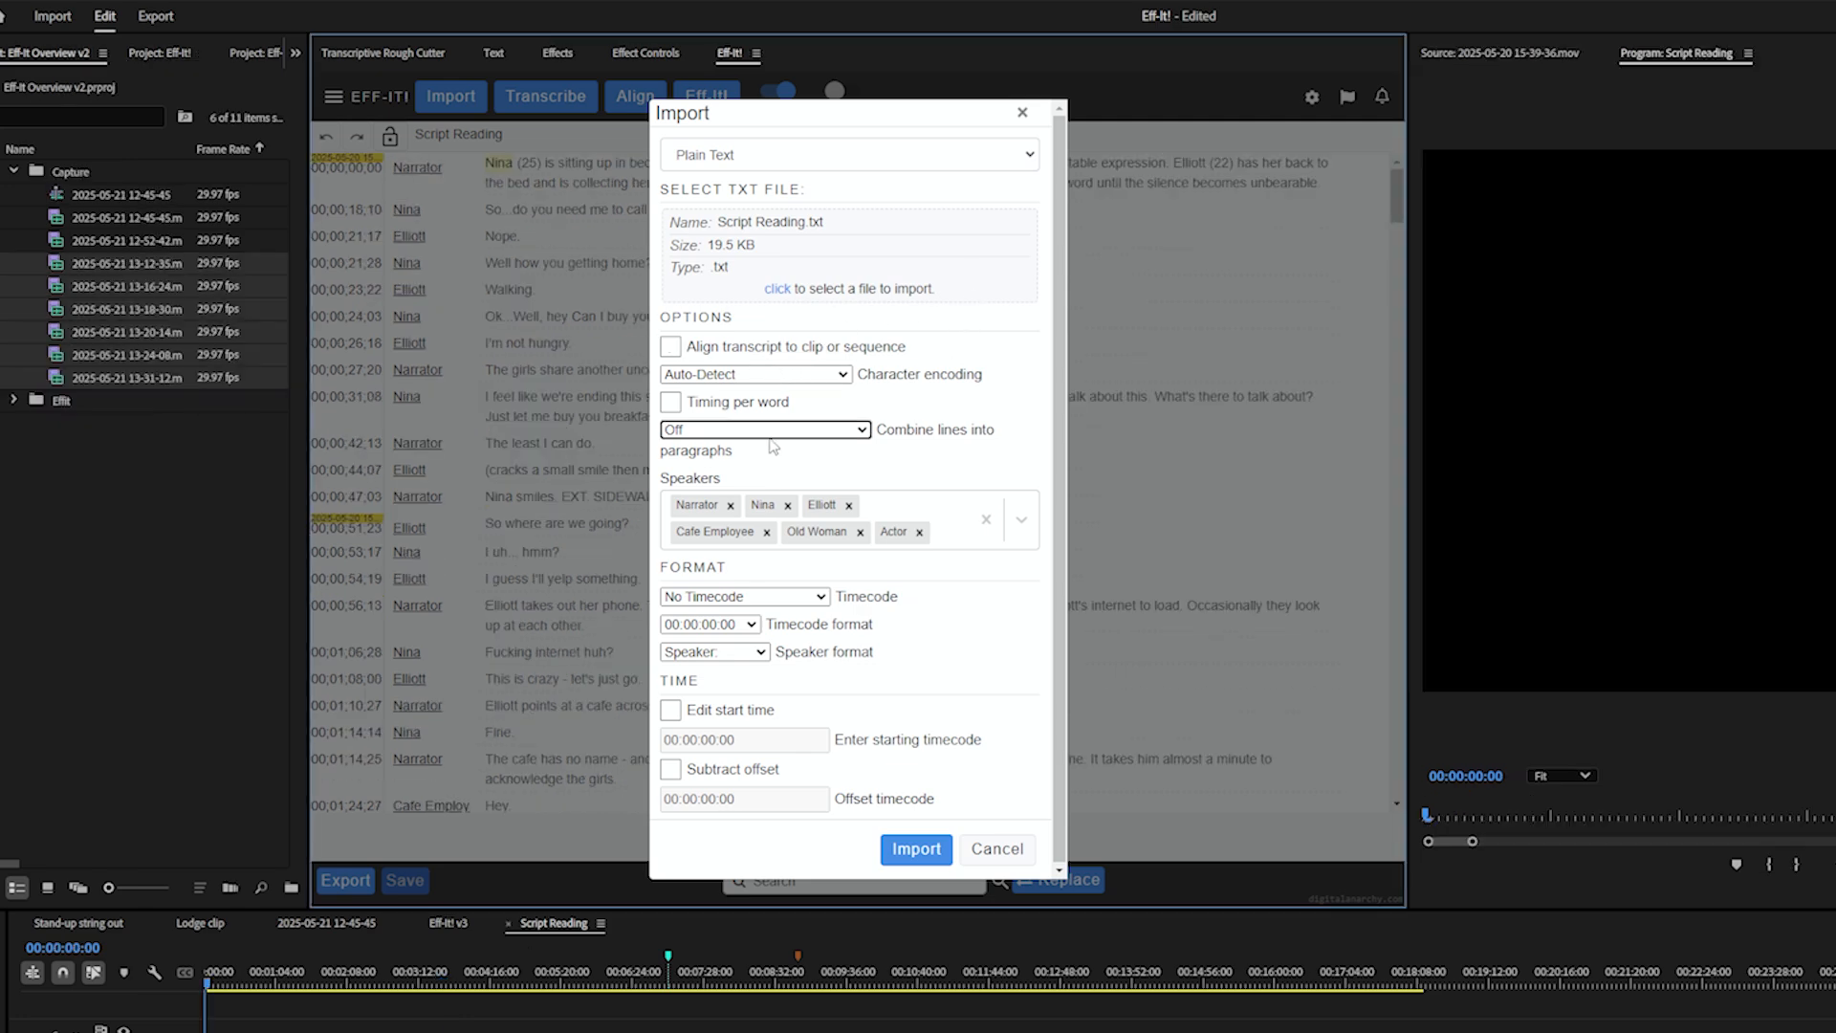
Reimport the transcript with Combine lines into paragraphs set to On and review the result
click(771, 432)
click(775, 468)
click(913, 848)
scroll(597, 335, down, 5)
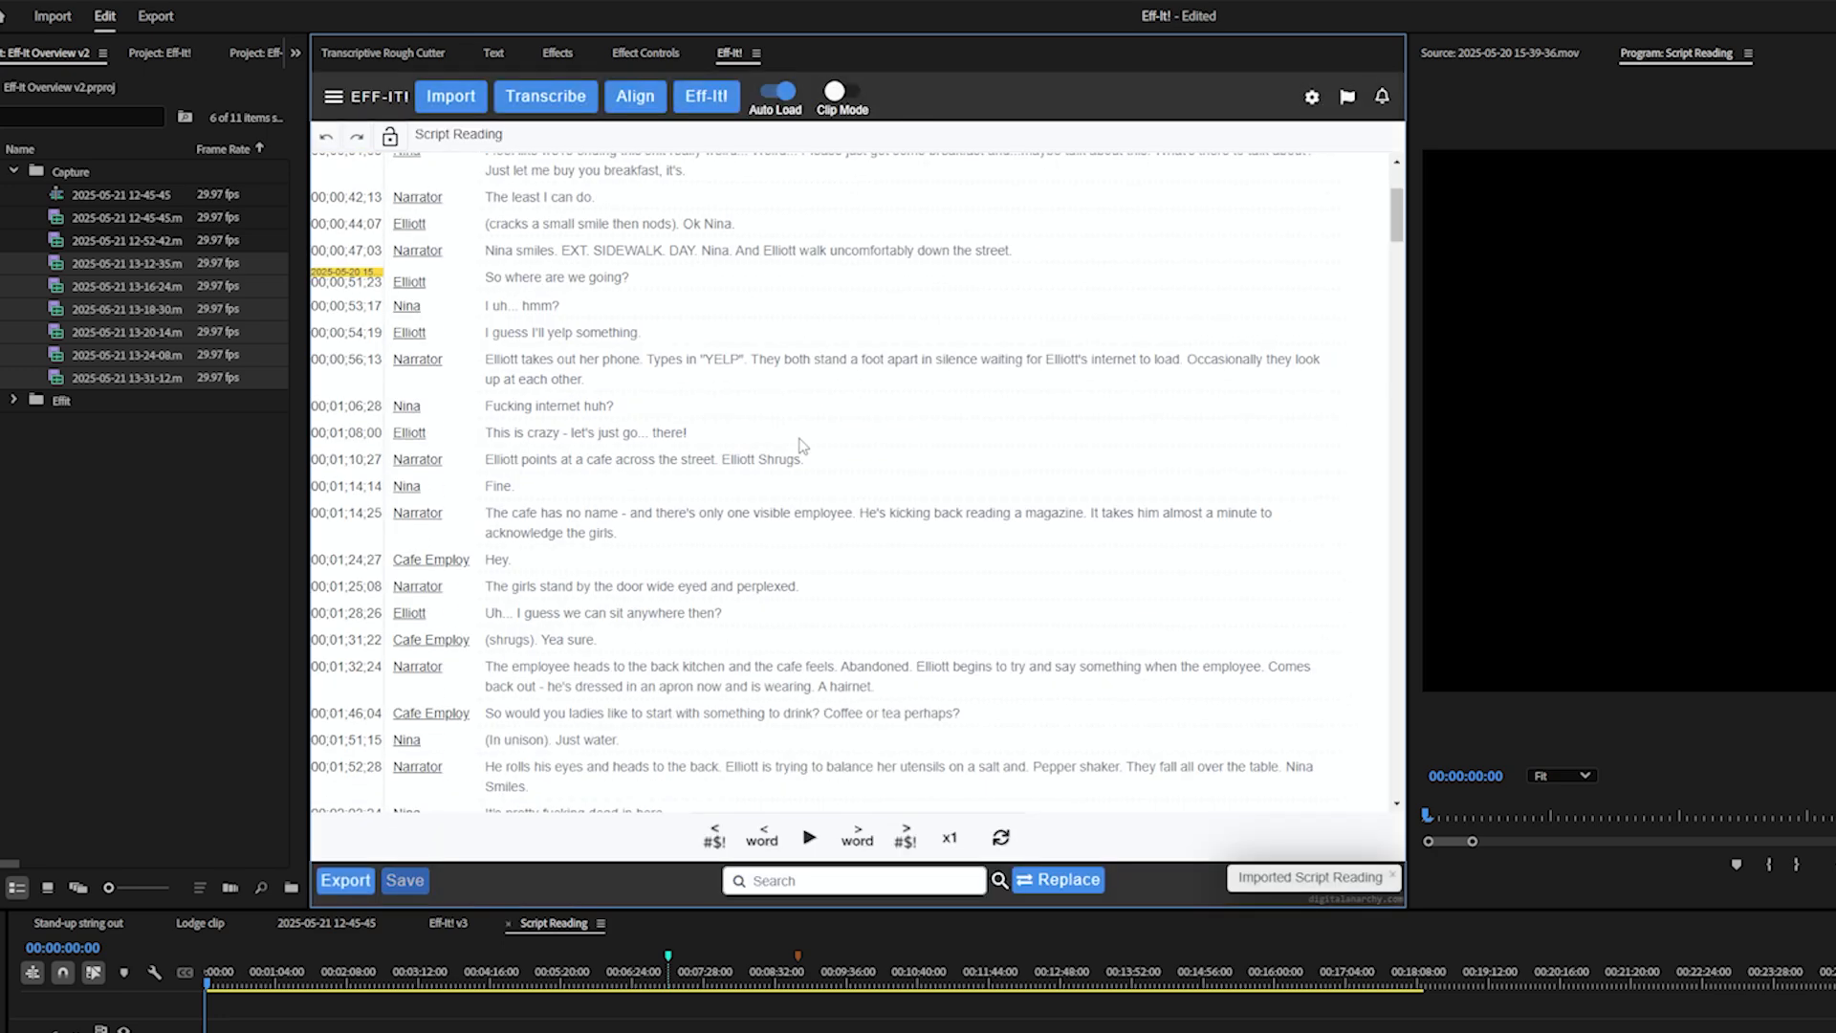
scroll(597, 334, down, 3)
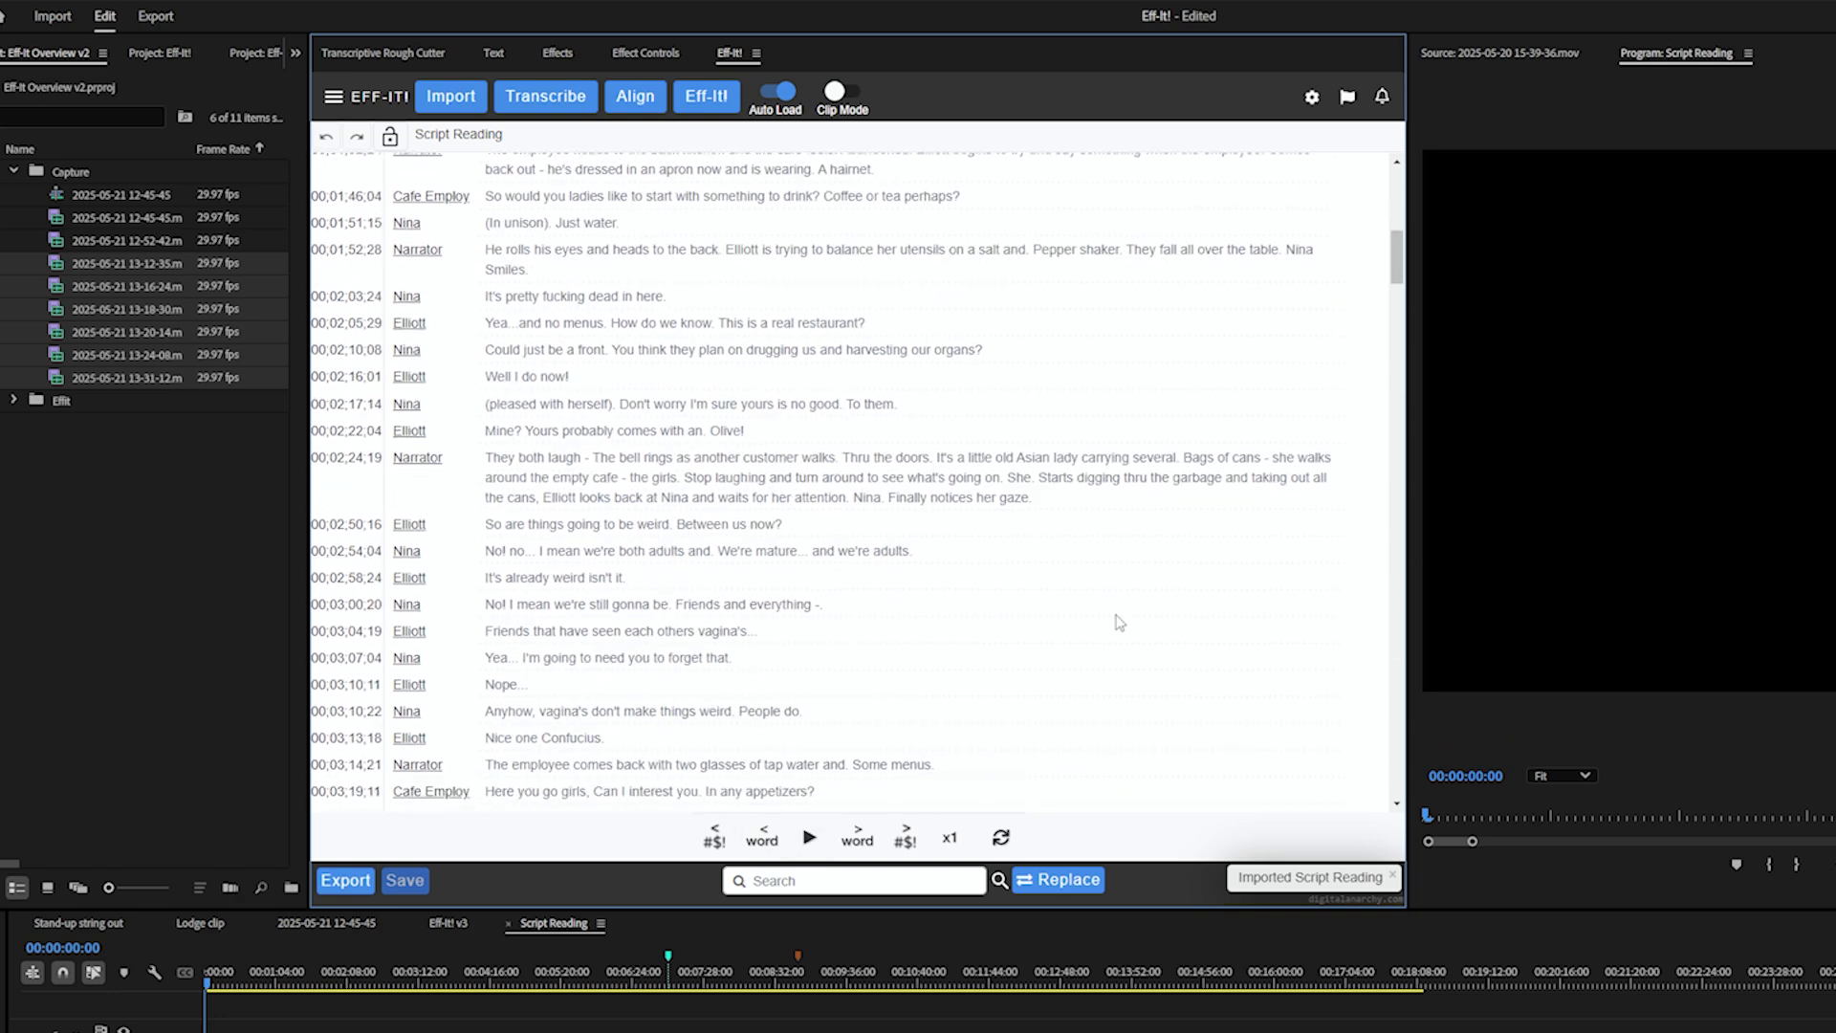
scroll(898, 647, down, 1)
scroll(899, 647, down, 4)
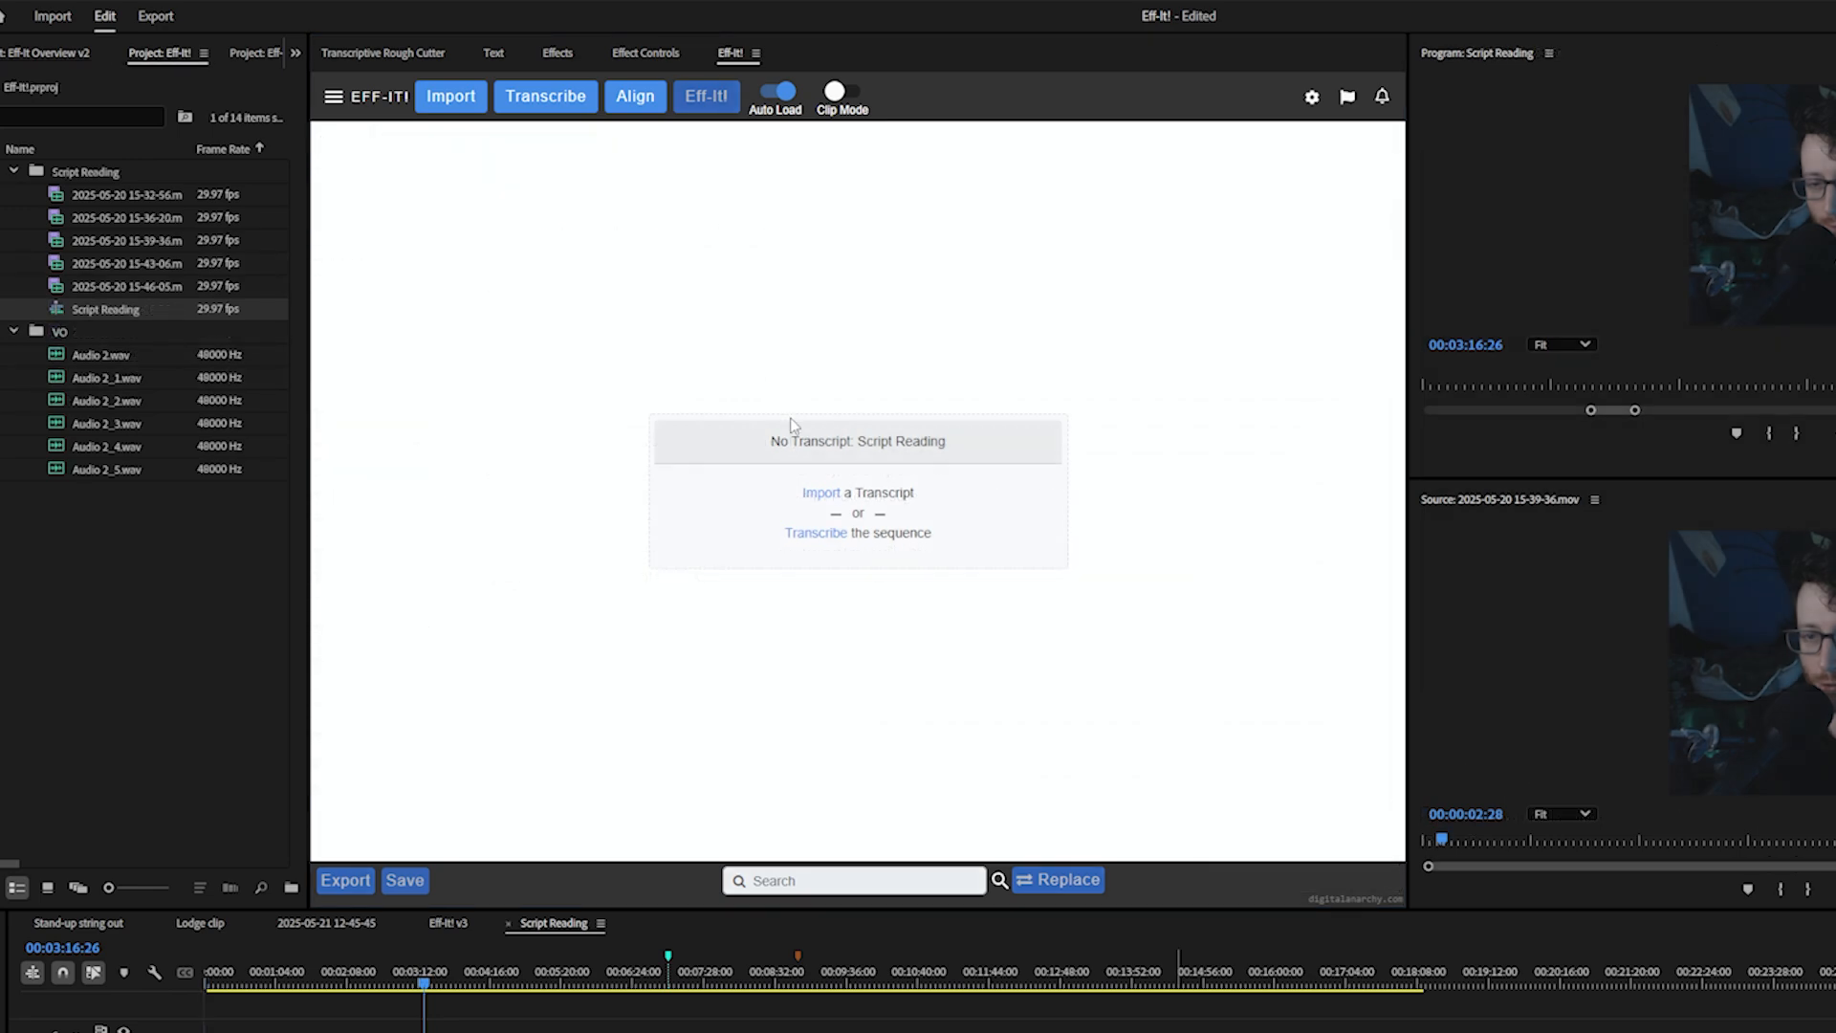
Set up a sequence transcription using Transcriptive AI with English as the language
click(560, 105)
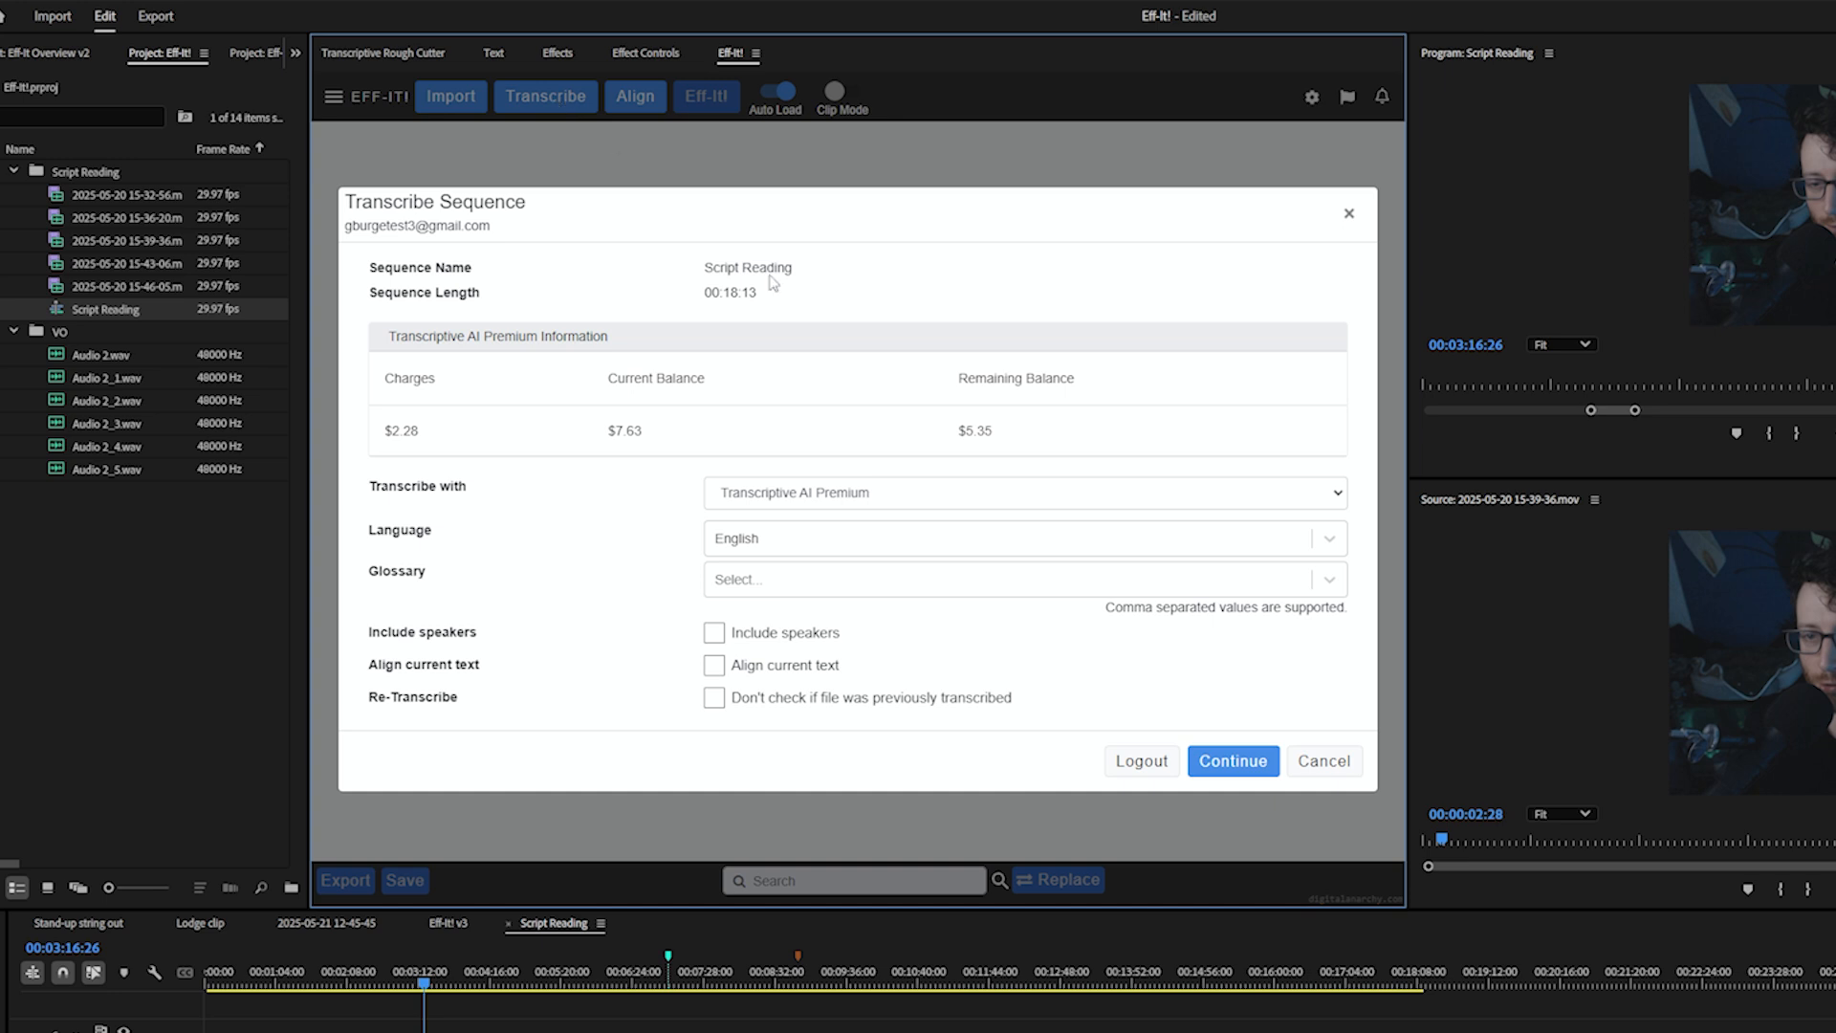
click(854, 498)
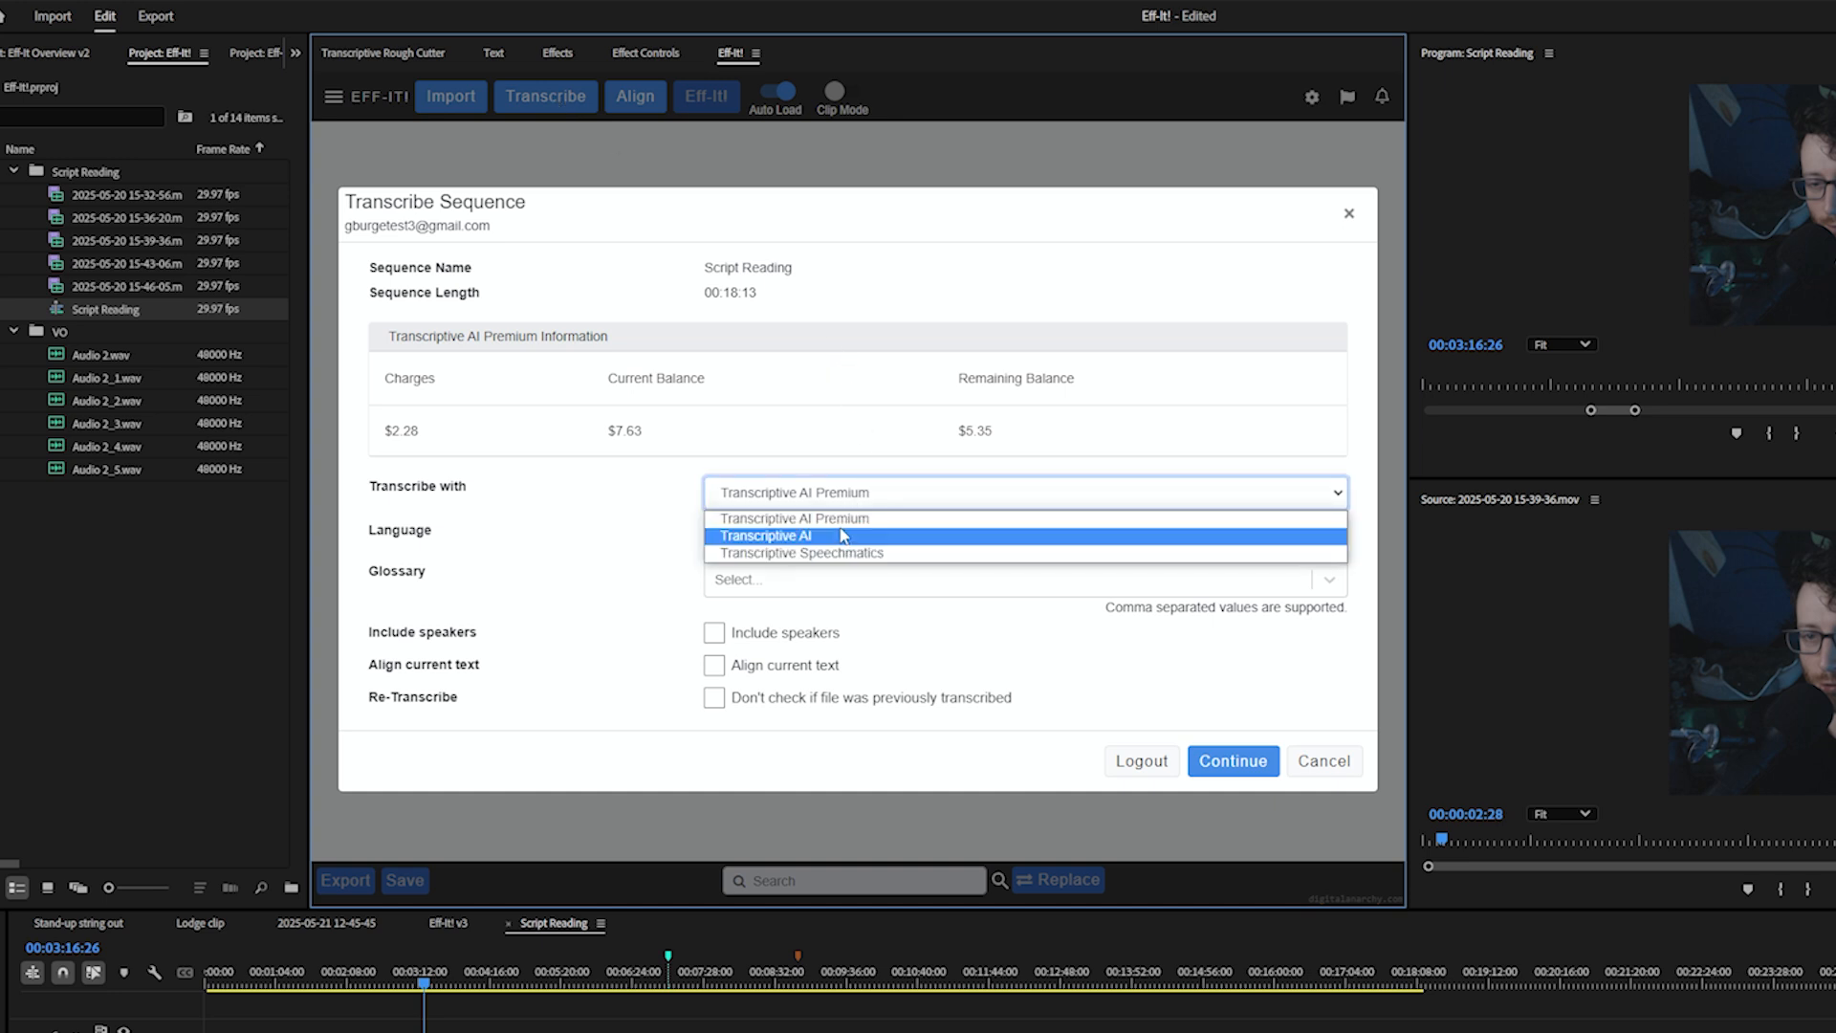
click(841, 539)
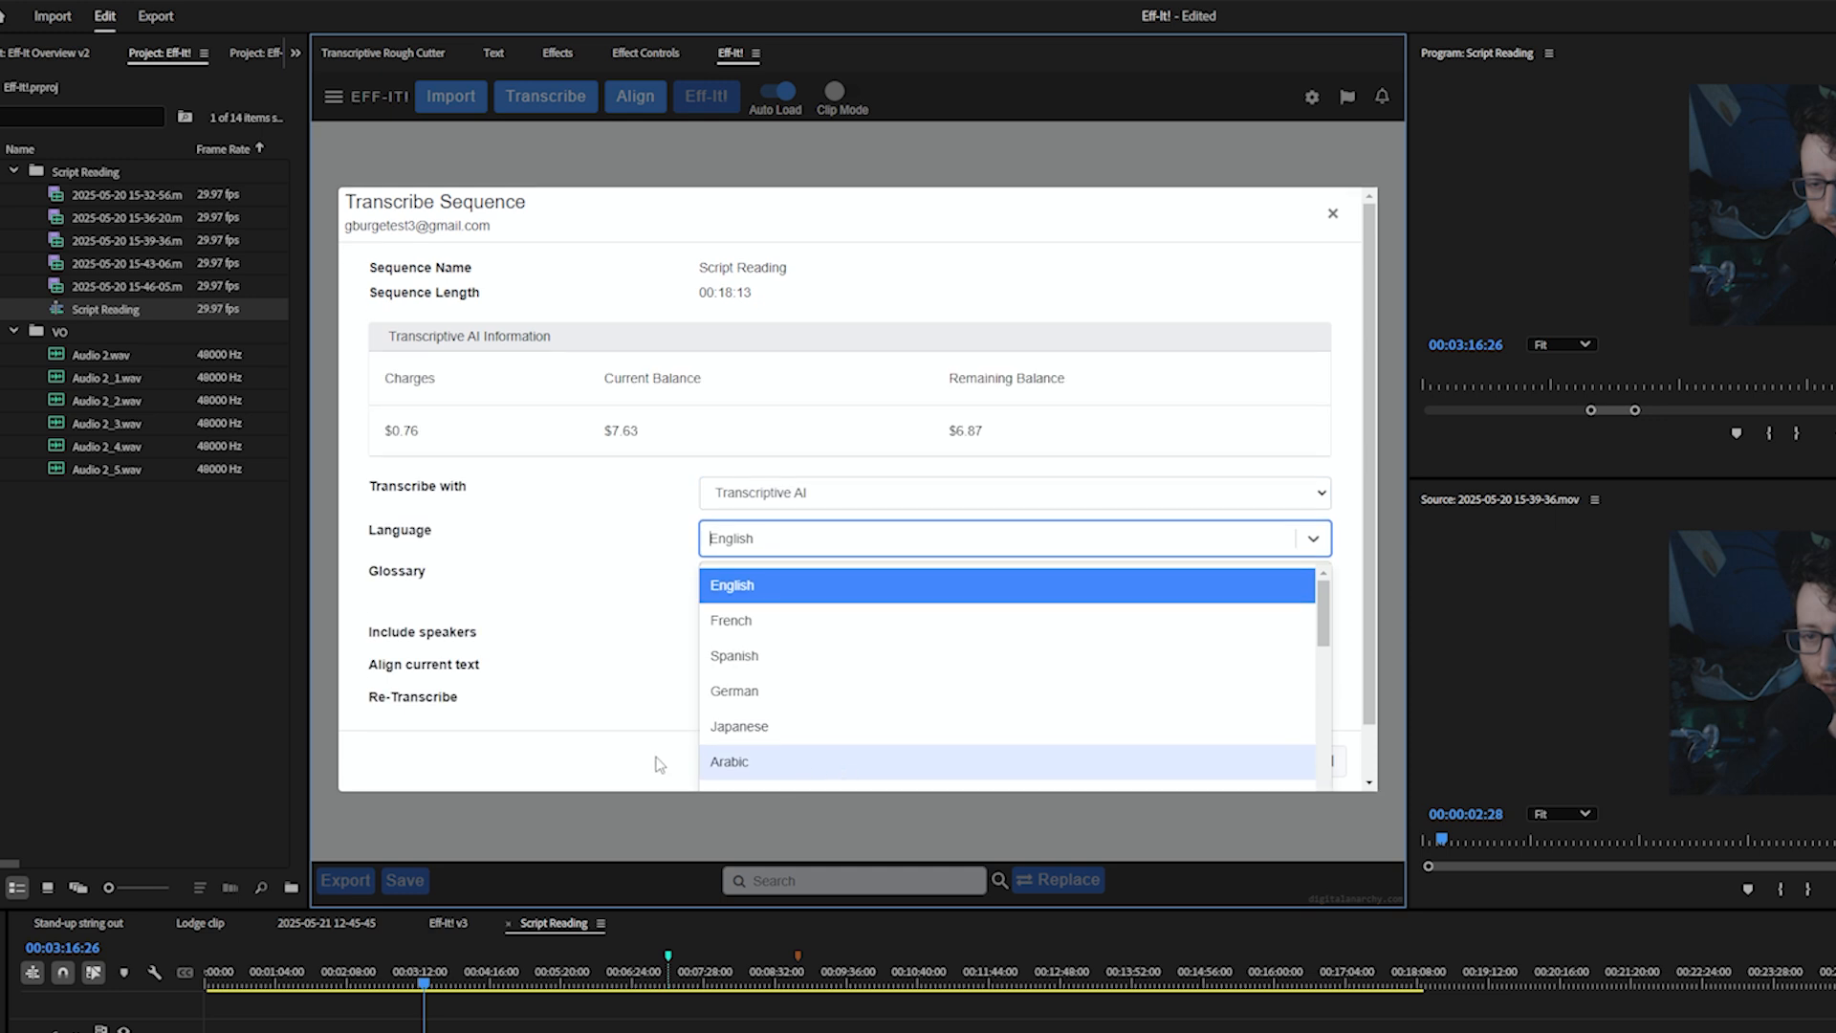
click(719, 583)
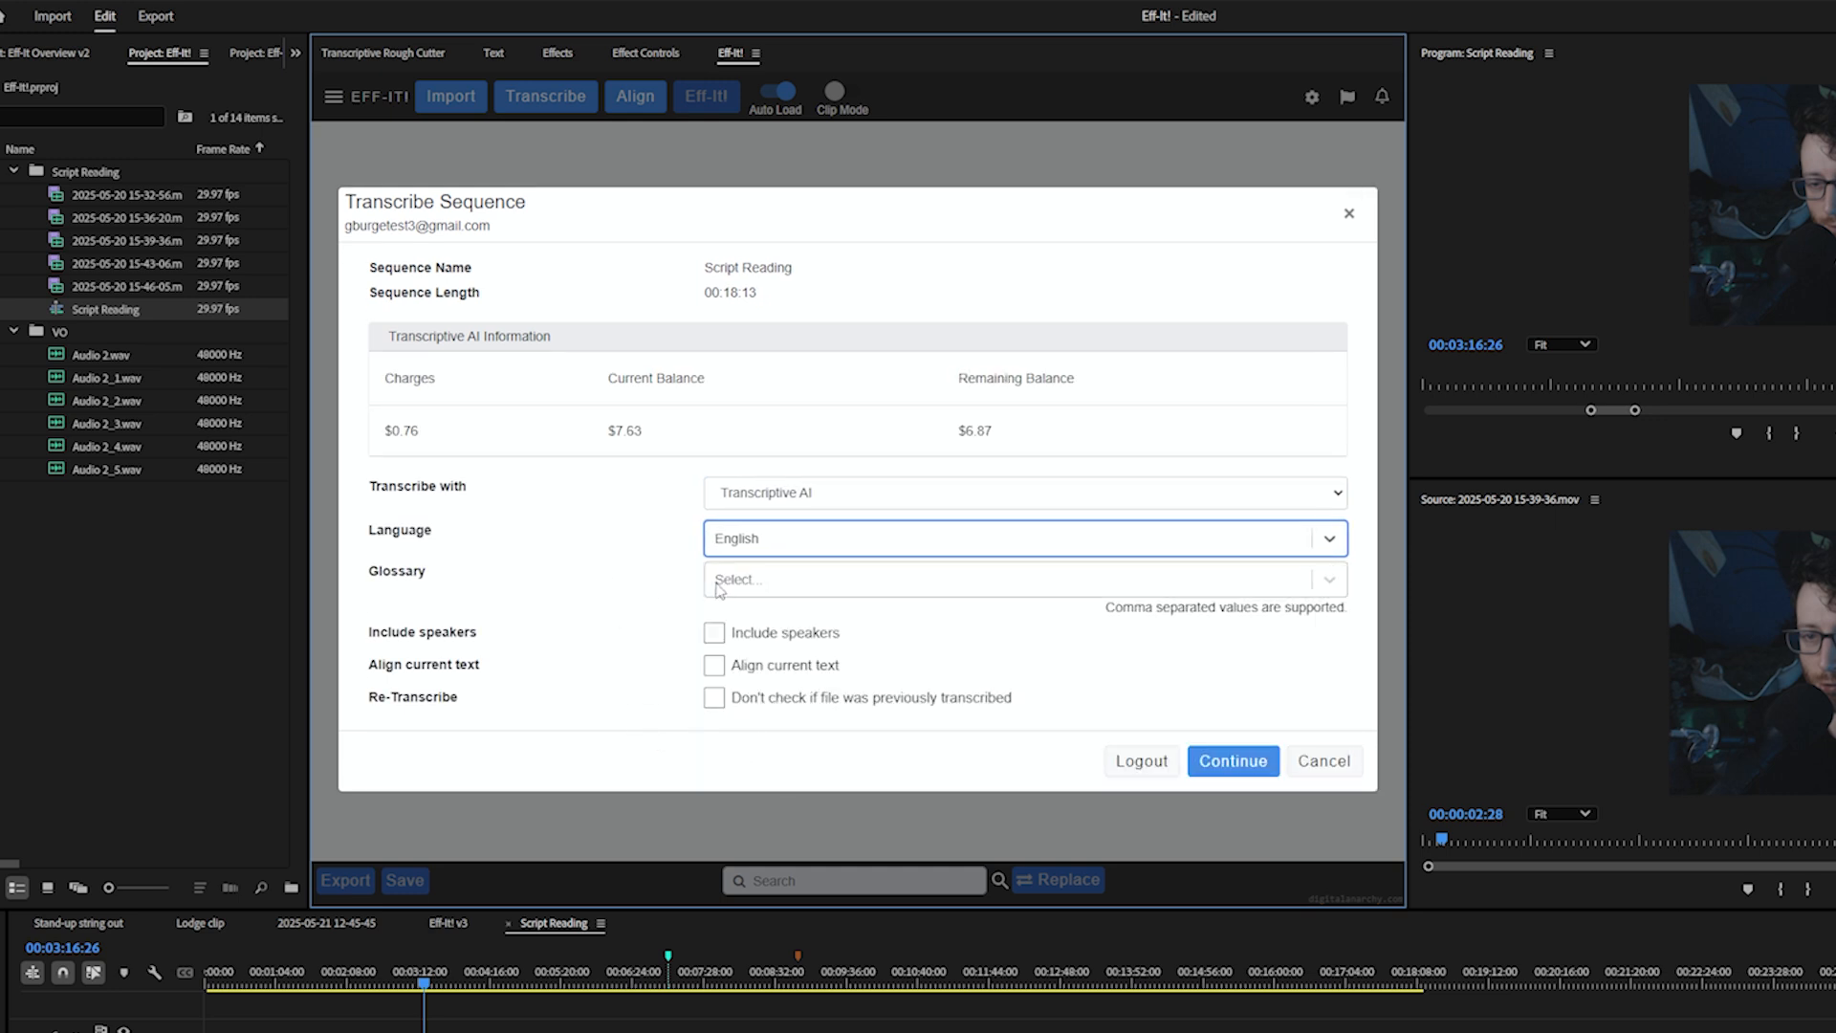
click(501, 55)
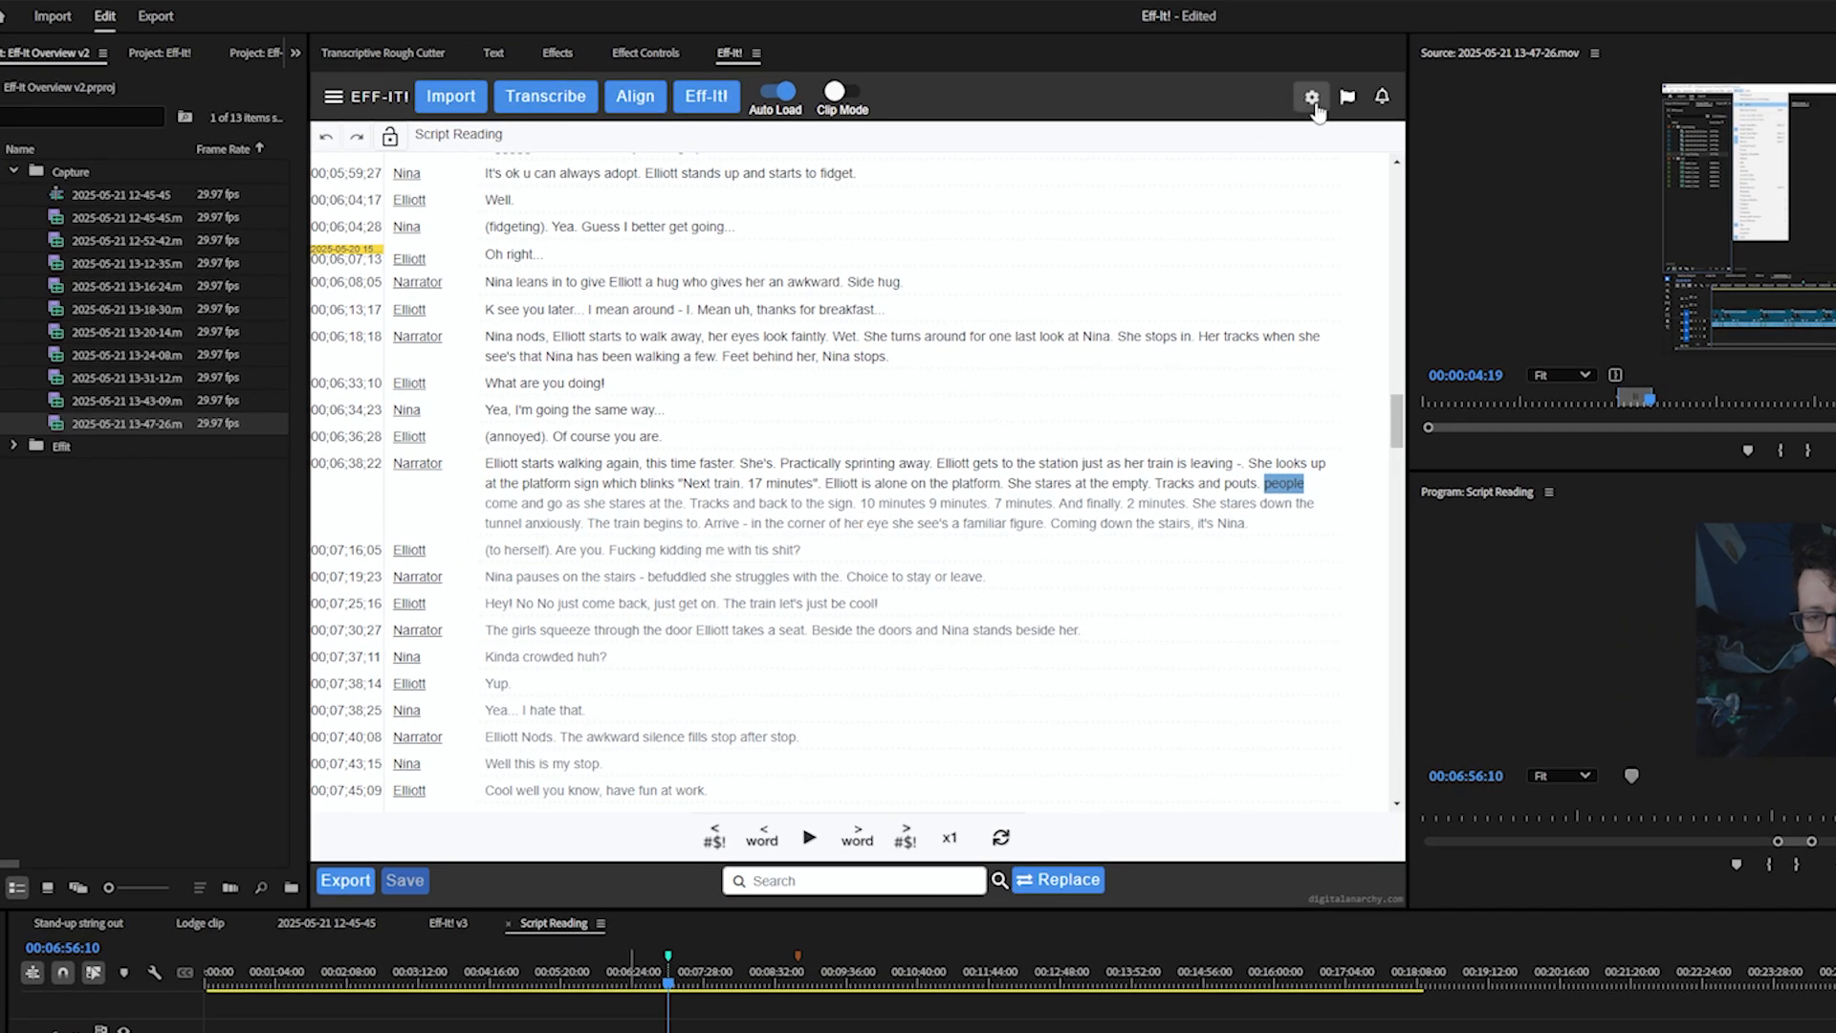
Open the Eff-It! flagged words list and remove damn
click(1349, 98)
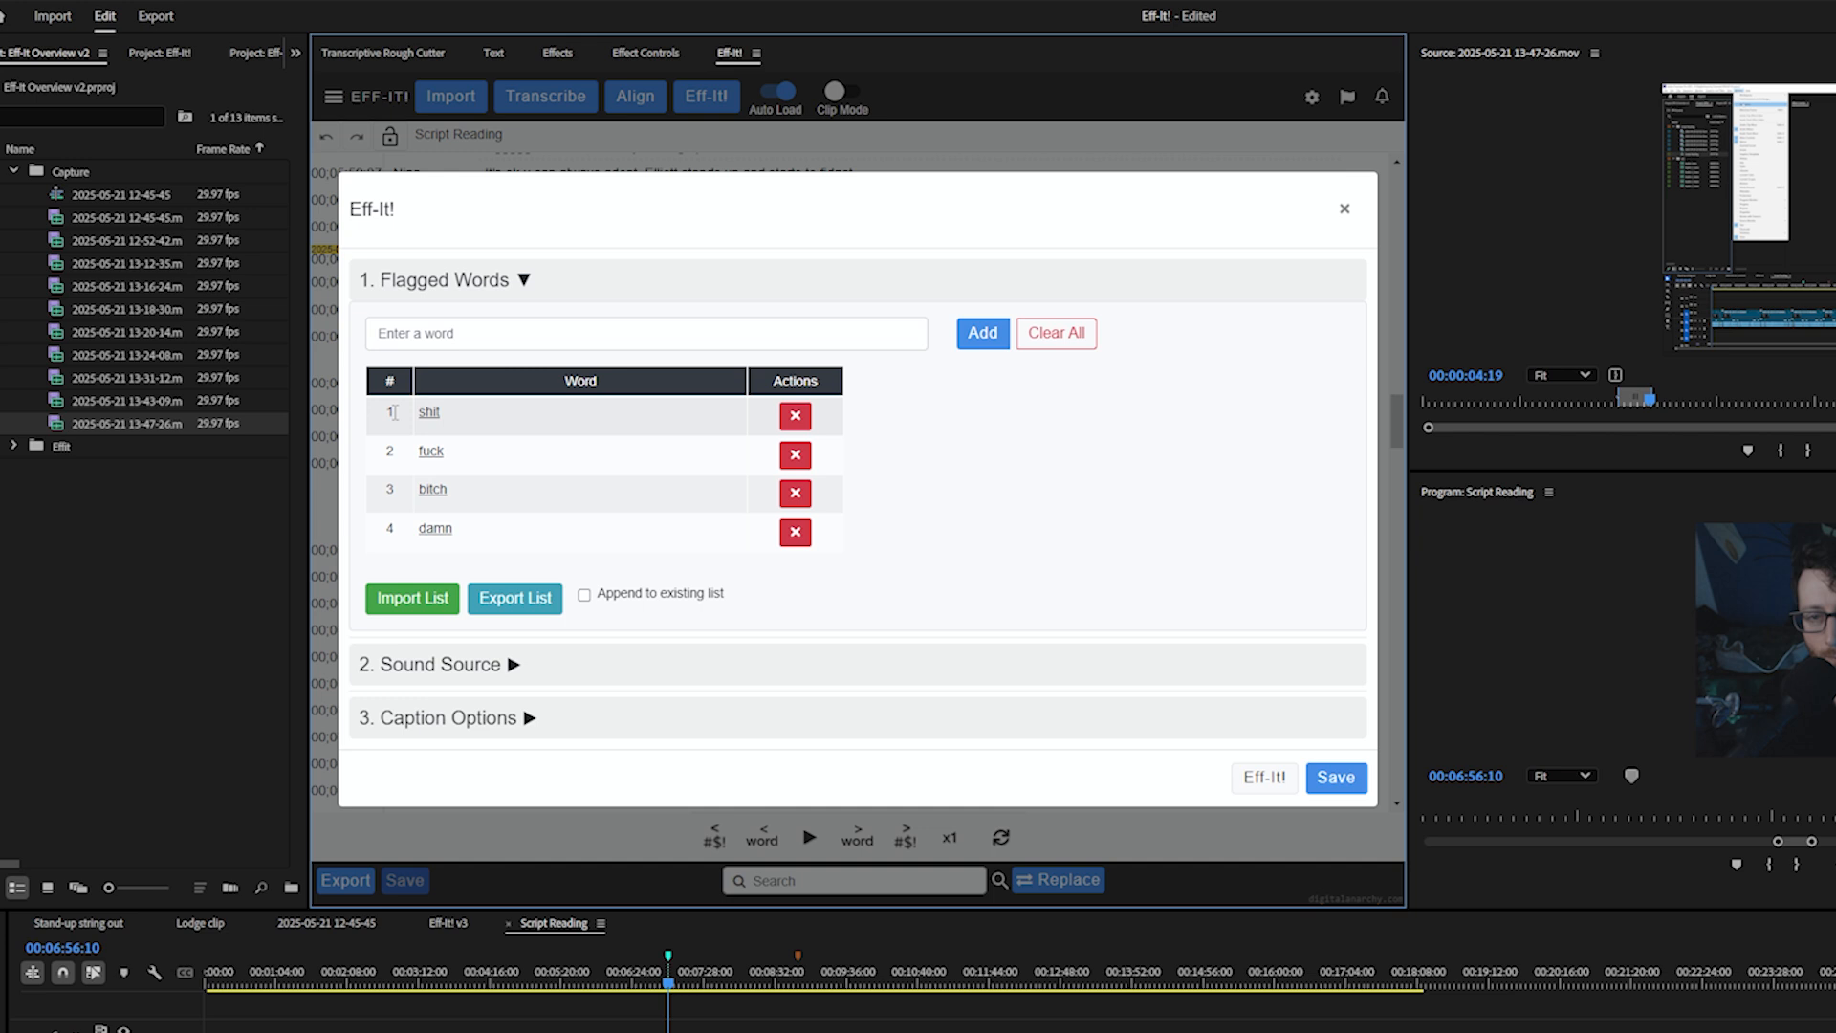
click(462, 335)
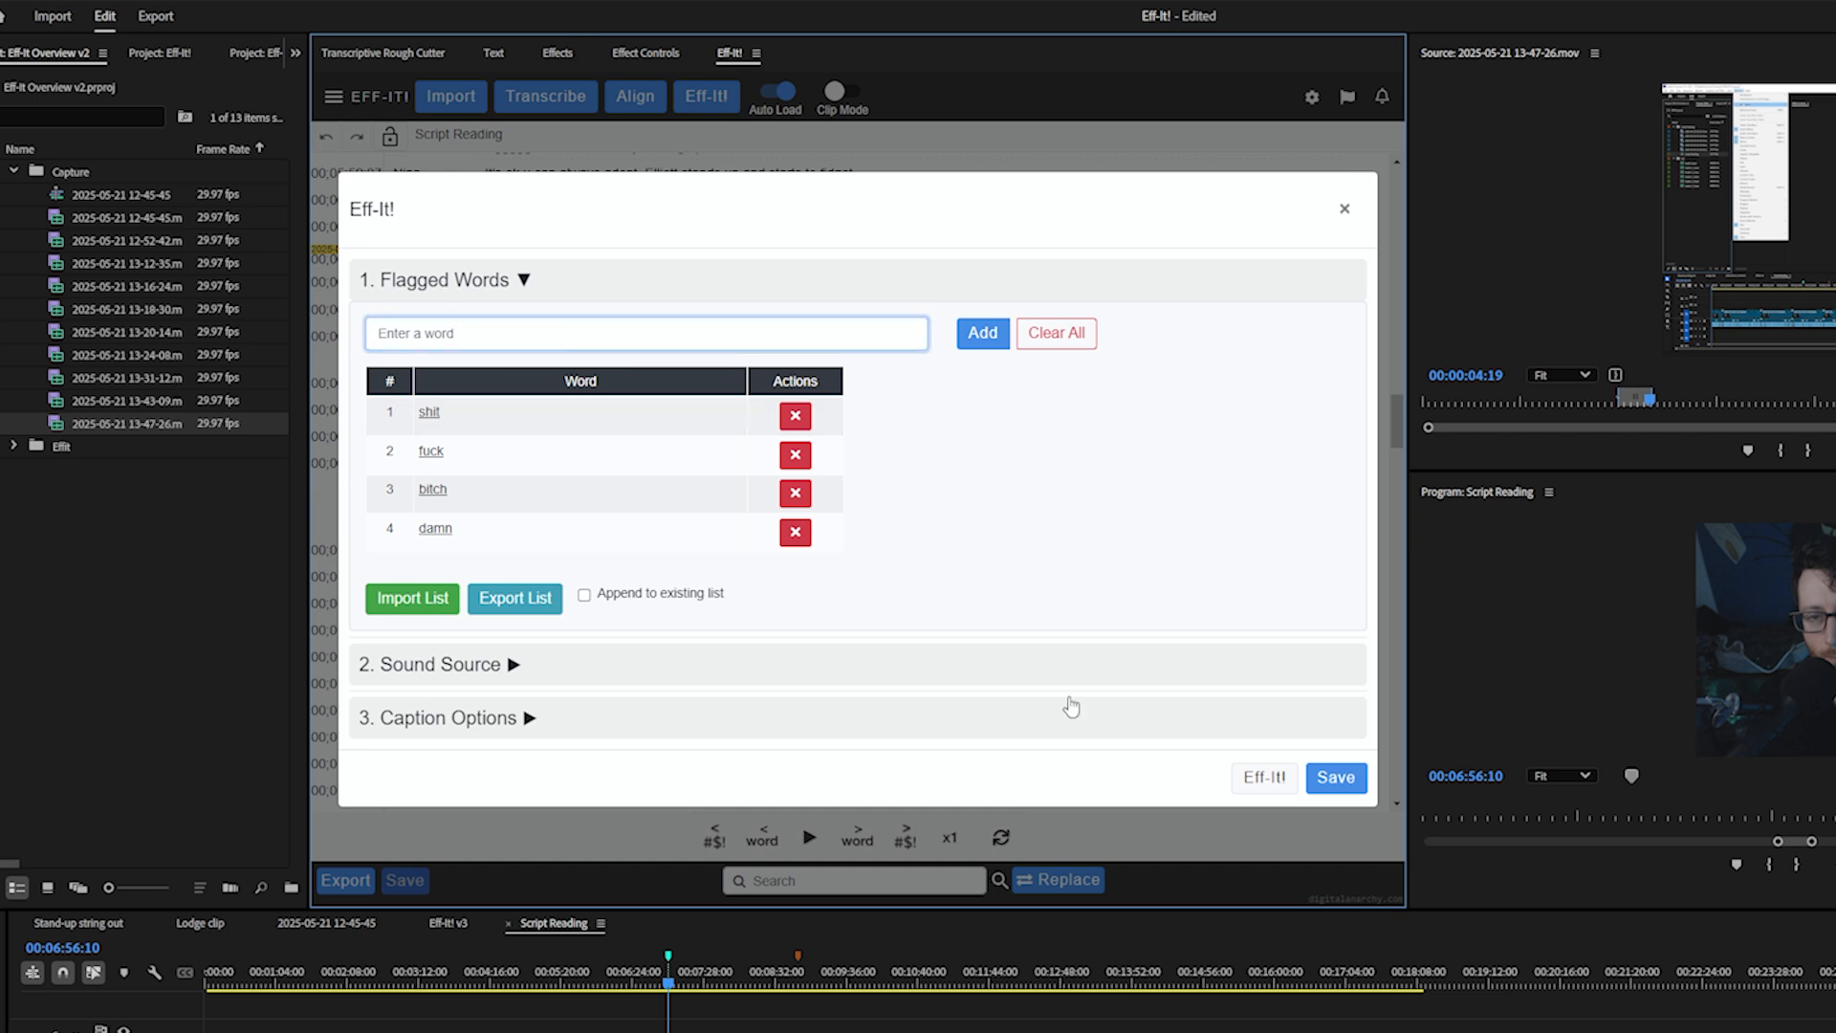
click(792, 537)
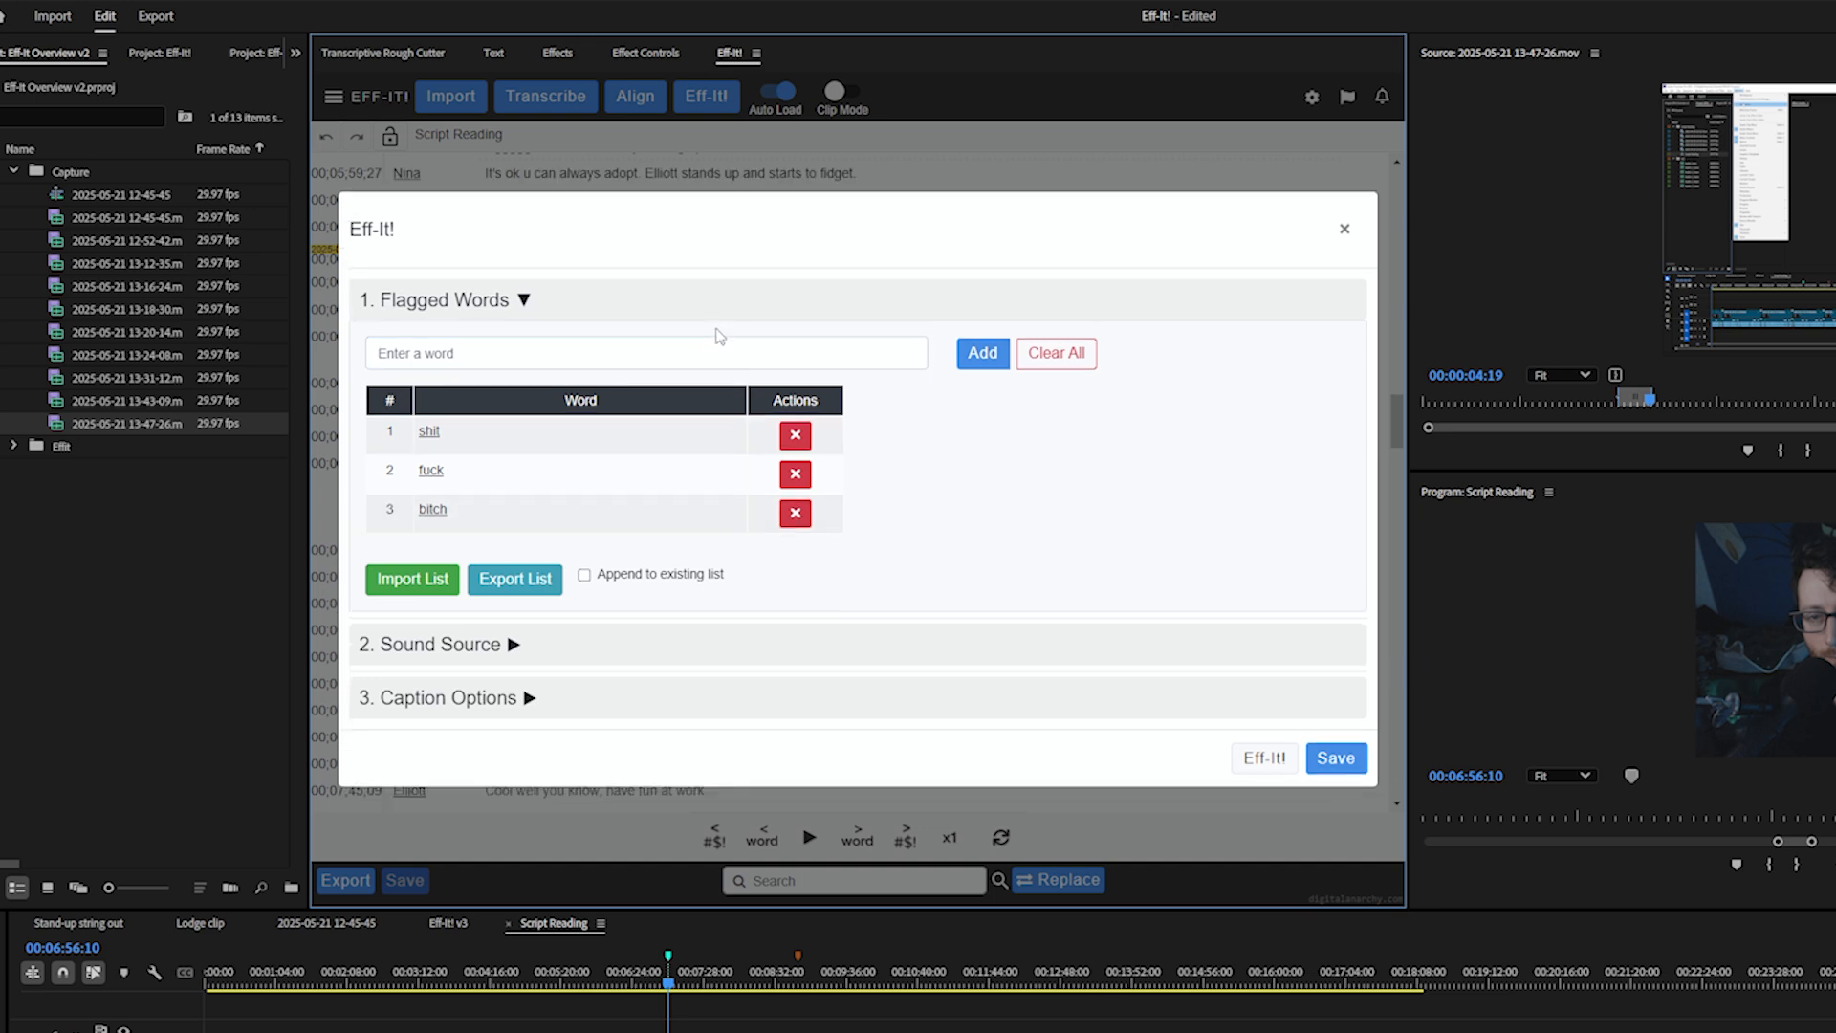
Add asshole to the flagged words list
click(707, 348)
text(asshole)
key(Return)
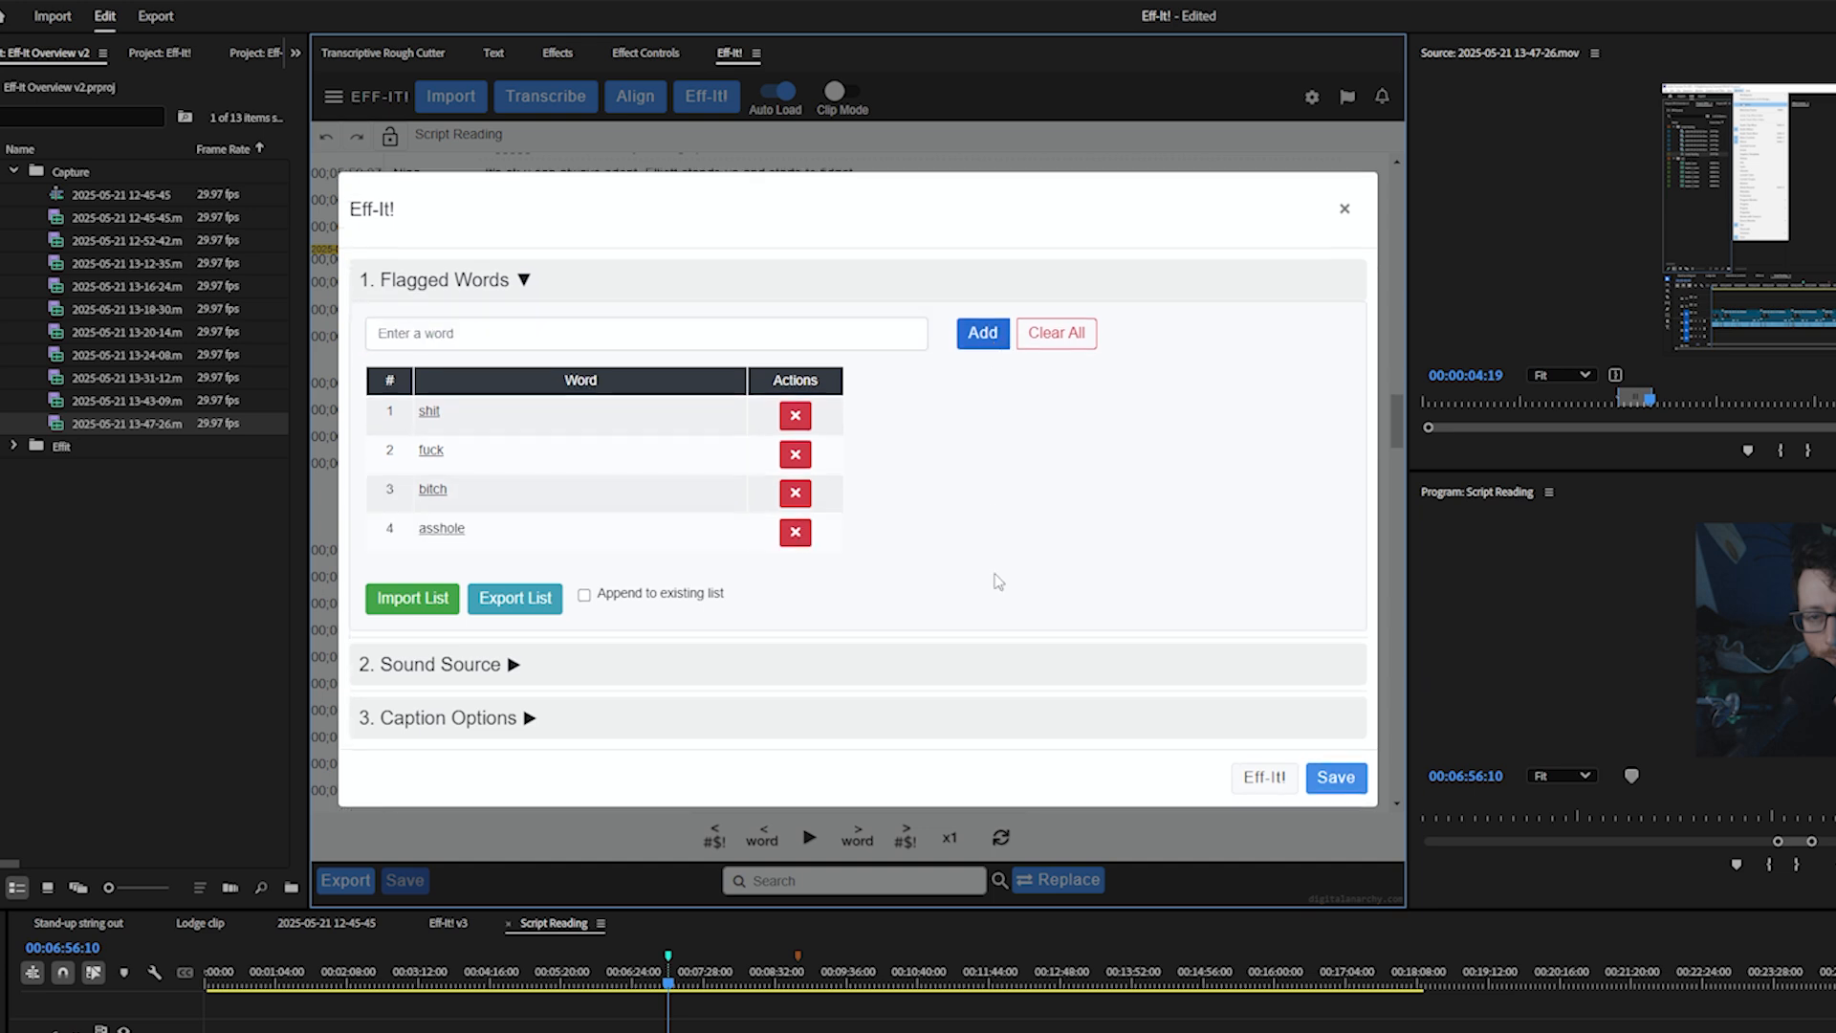
Expand the Sound Source and Caption Options sections to review bleep settings
click(506, 680)
scroll(819, 508, down, 1)
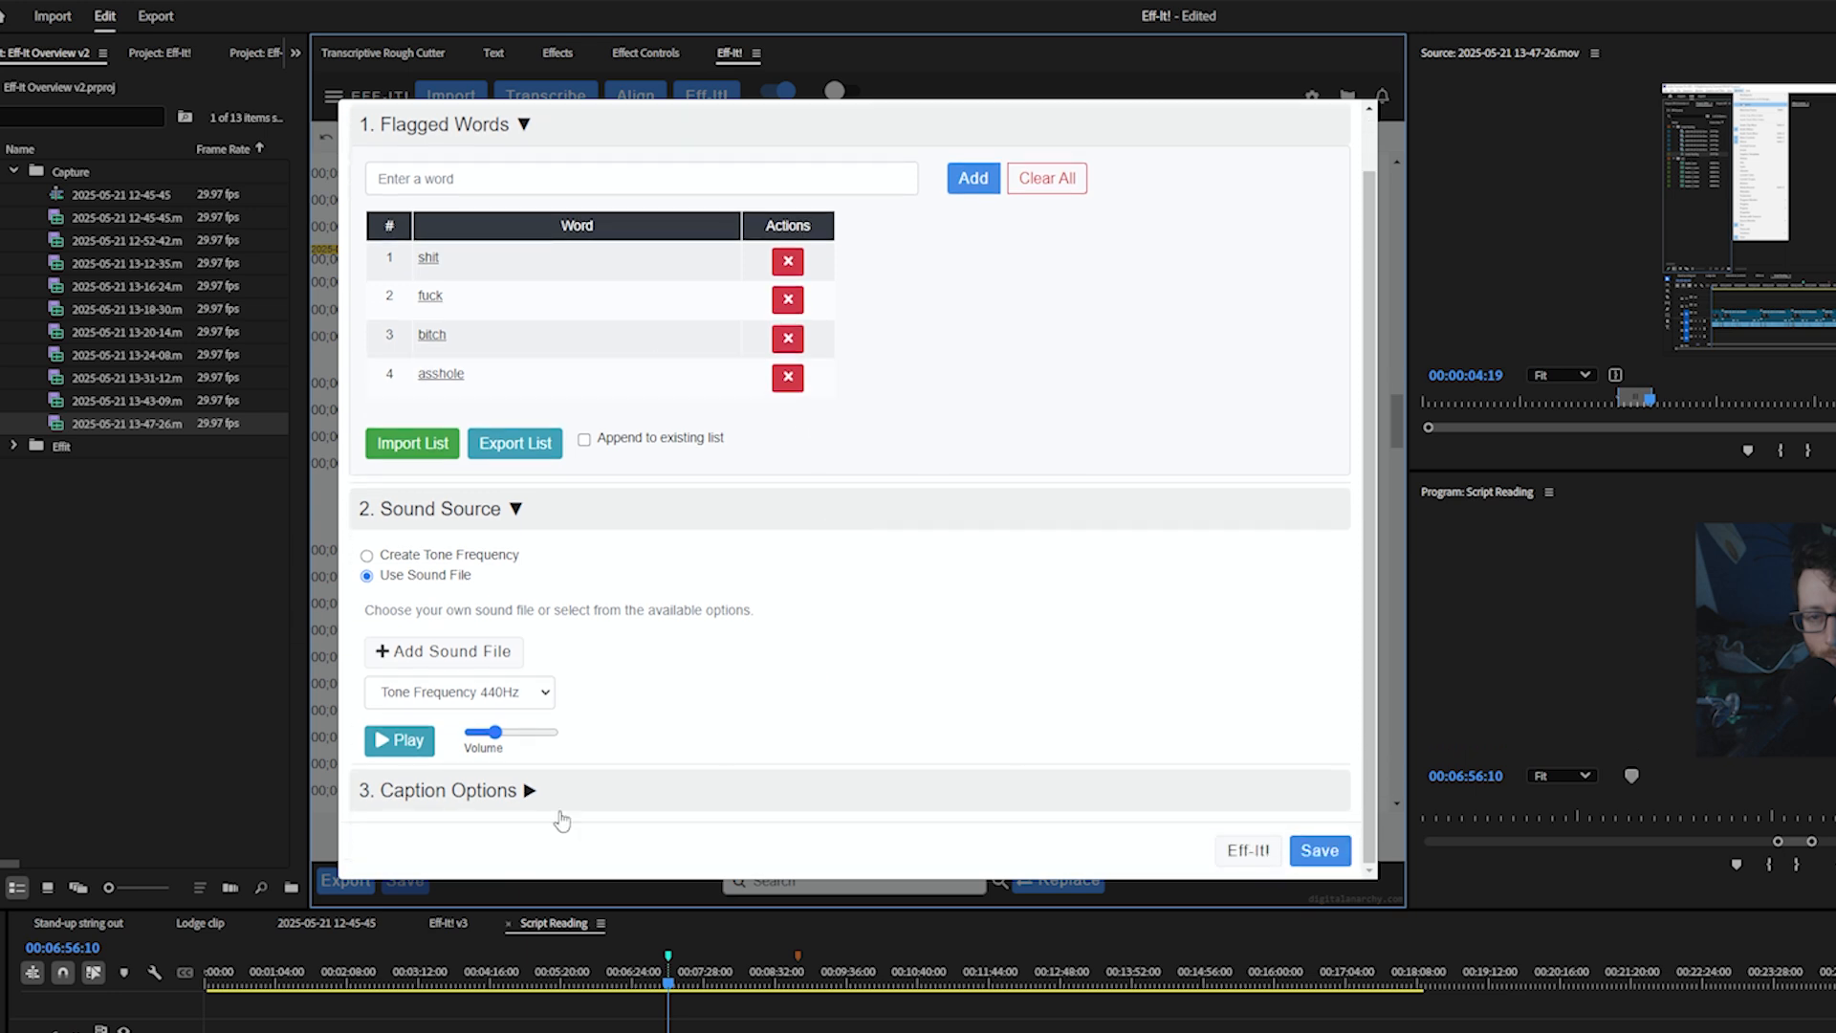
click(522, 792)
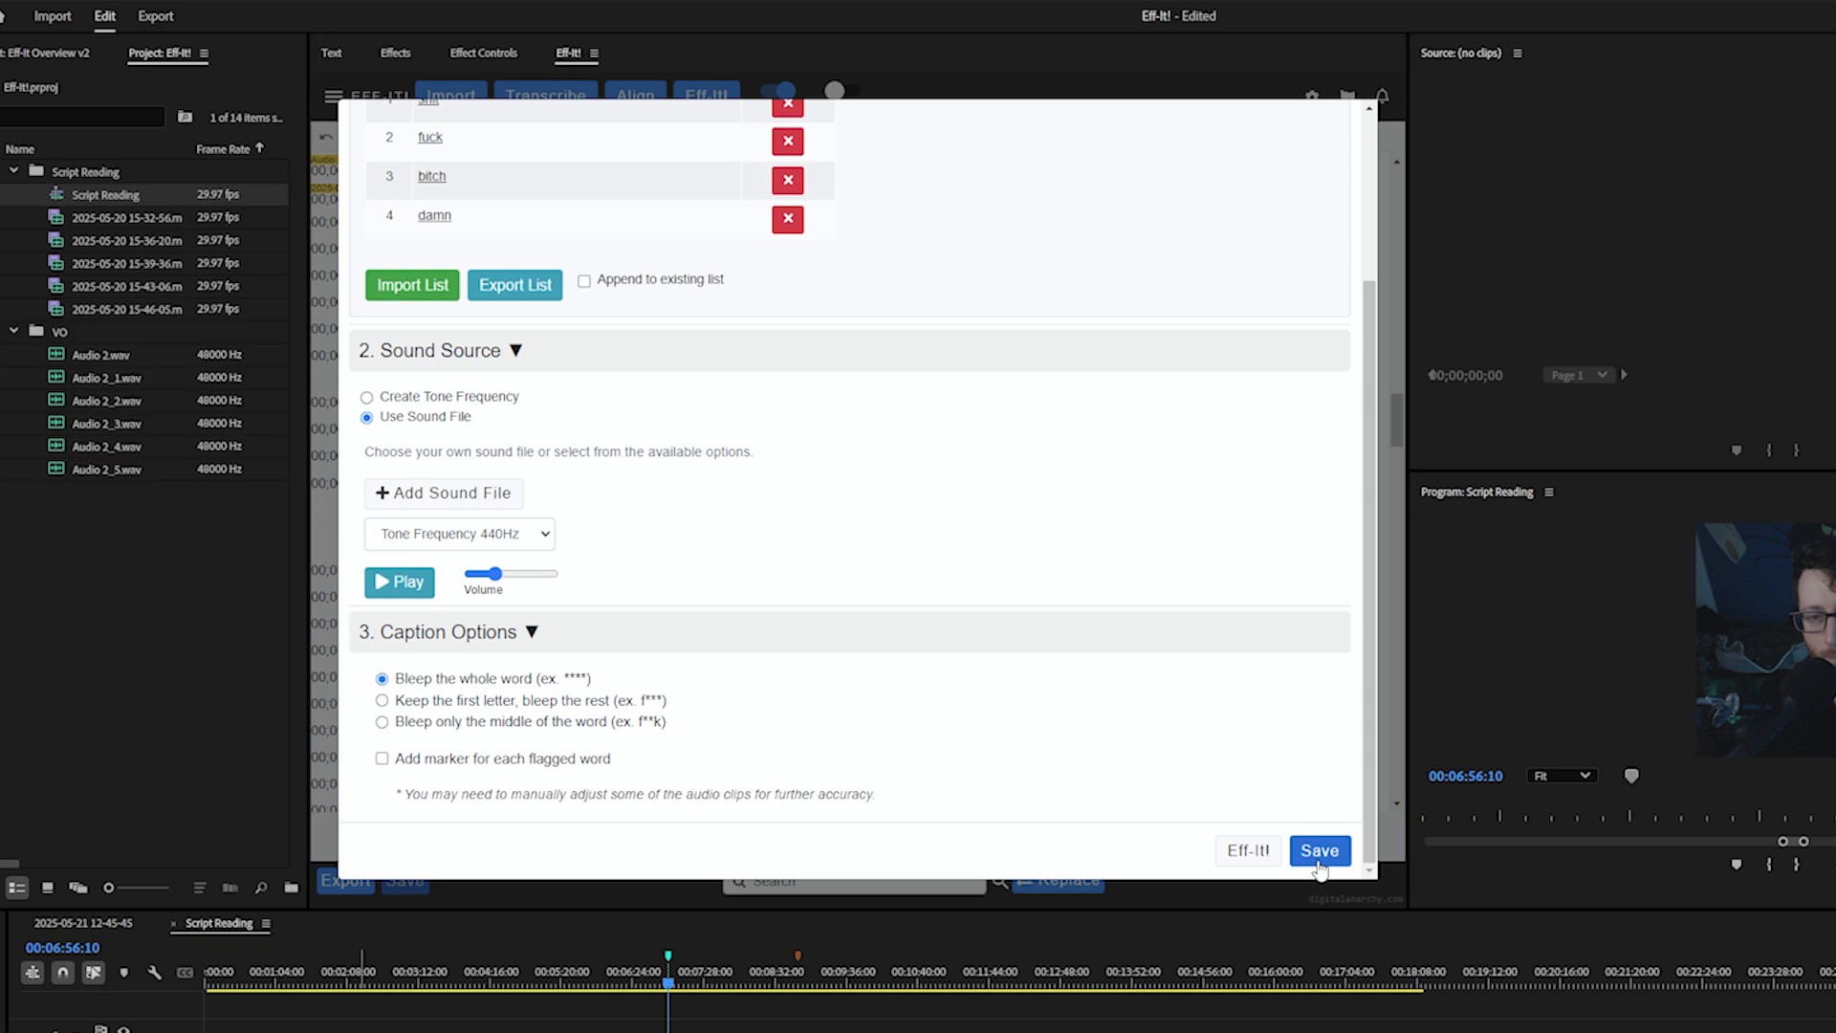
Save the bleep settings to generate the bleeped sequence, and expand the Eff-It bin in the project
click(1260, 854)
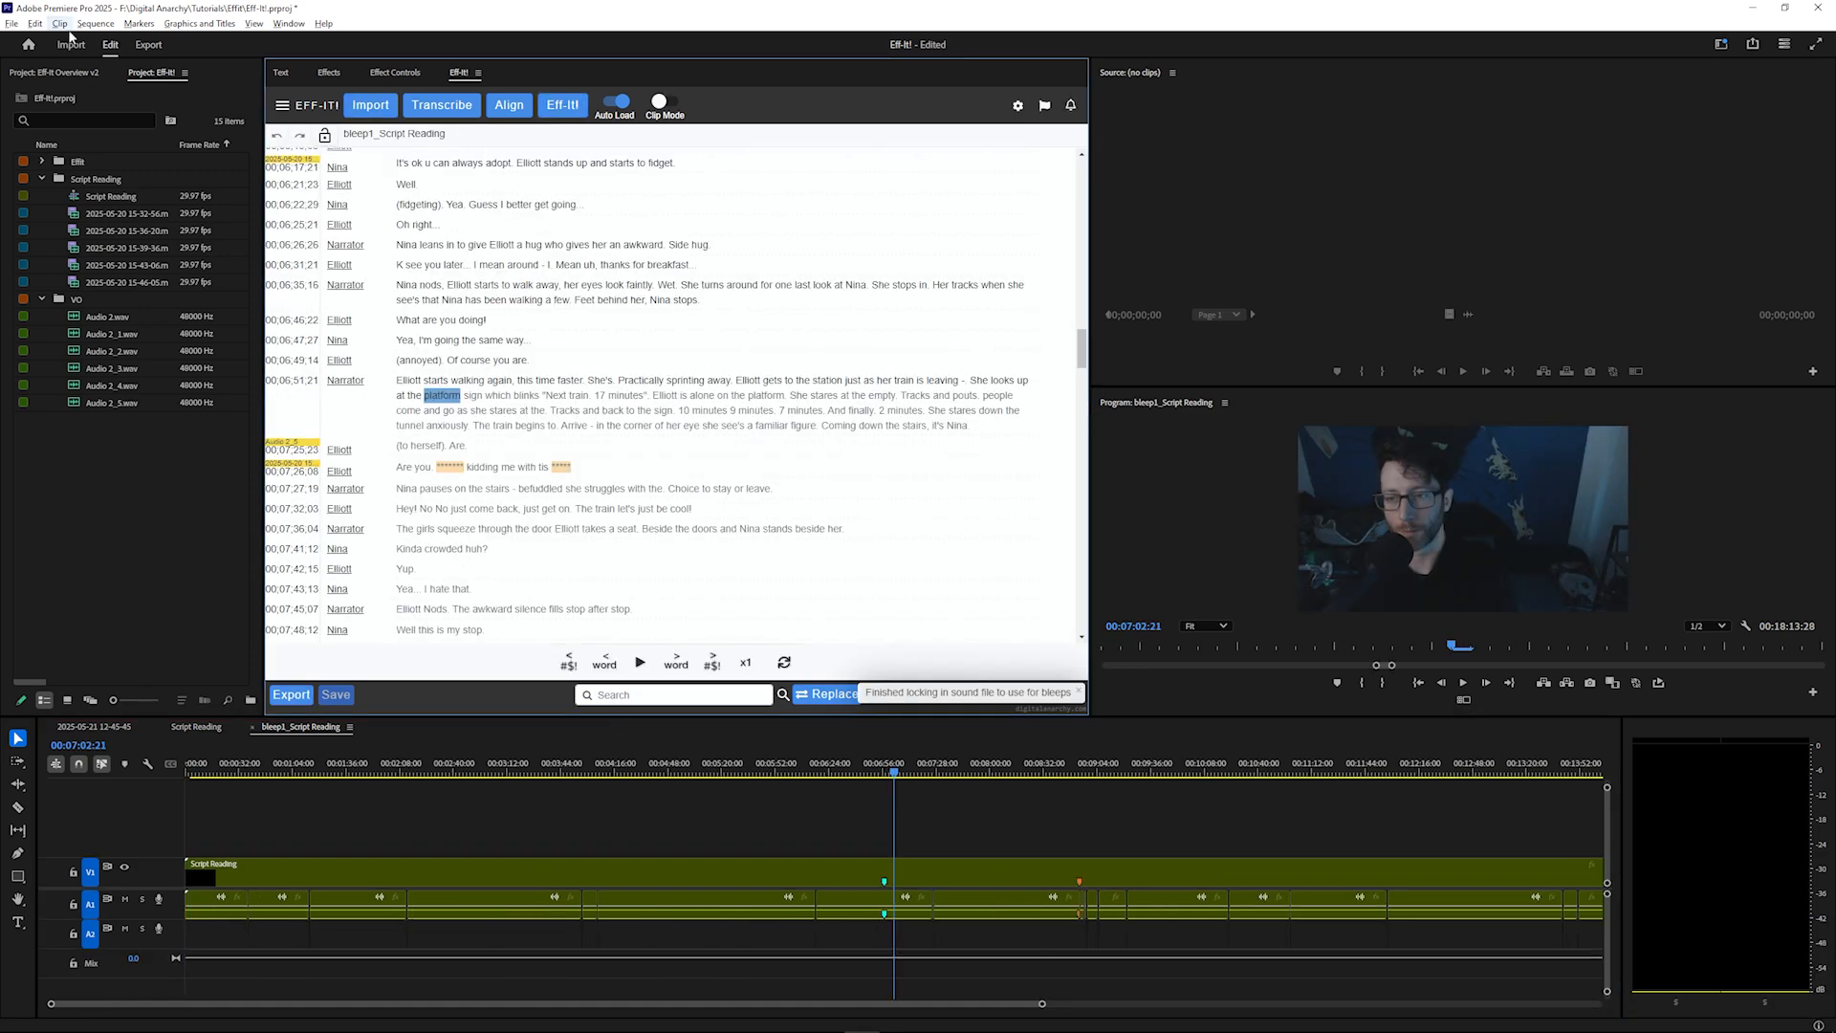
click(43, 160)
click(42, 161)
click(107, 178)
click(77, 163)
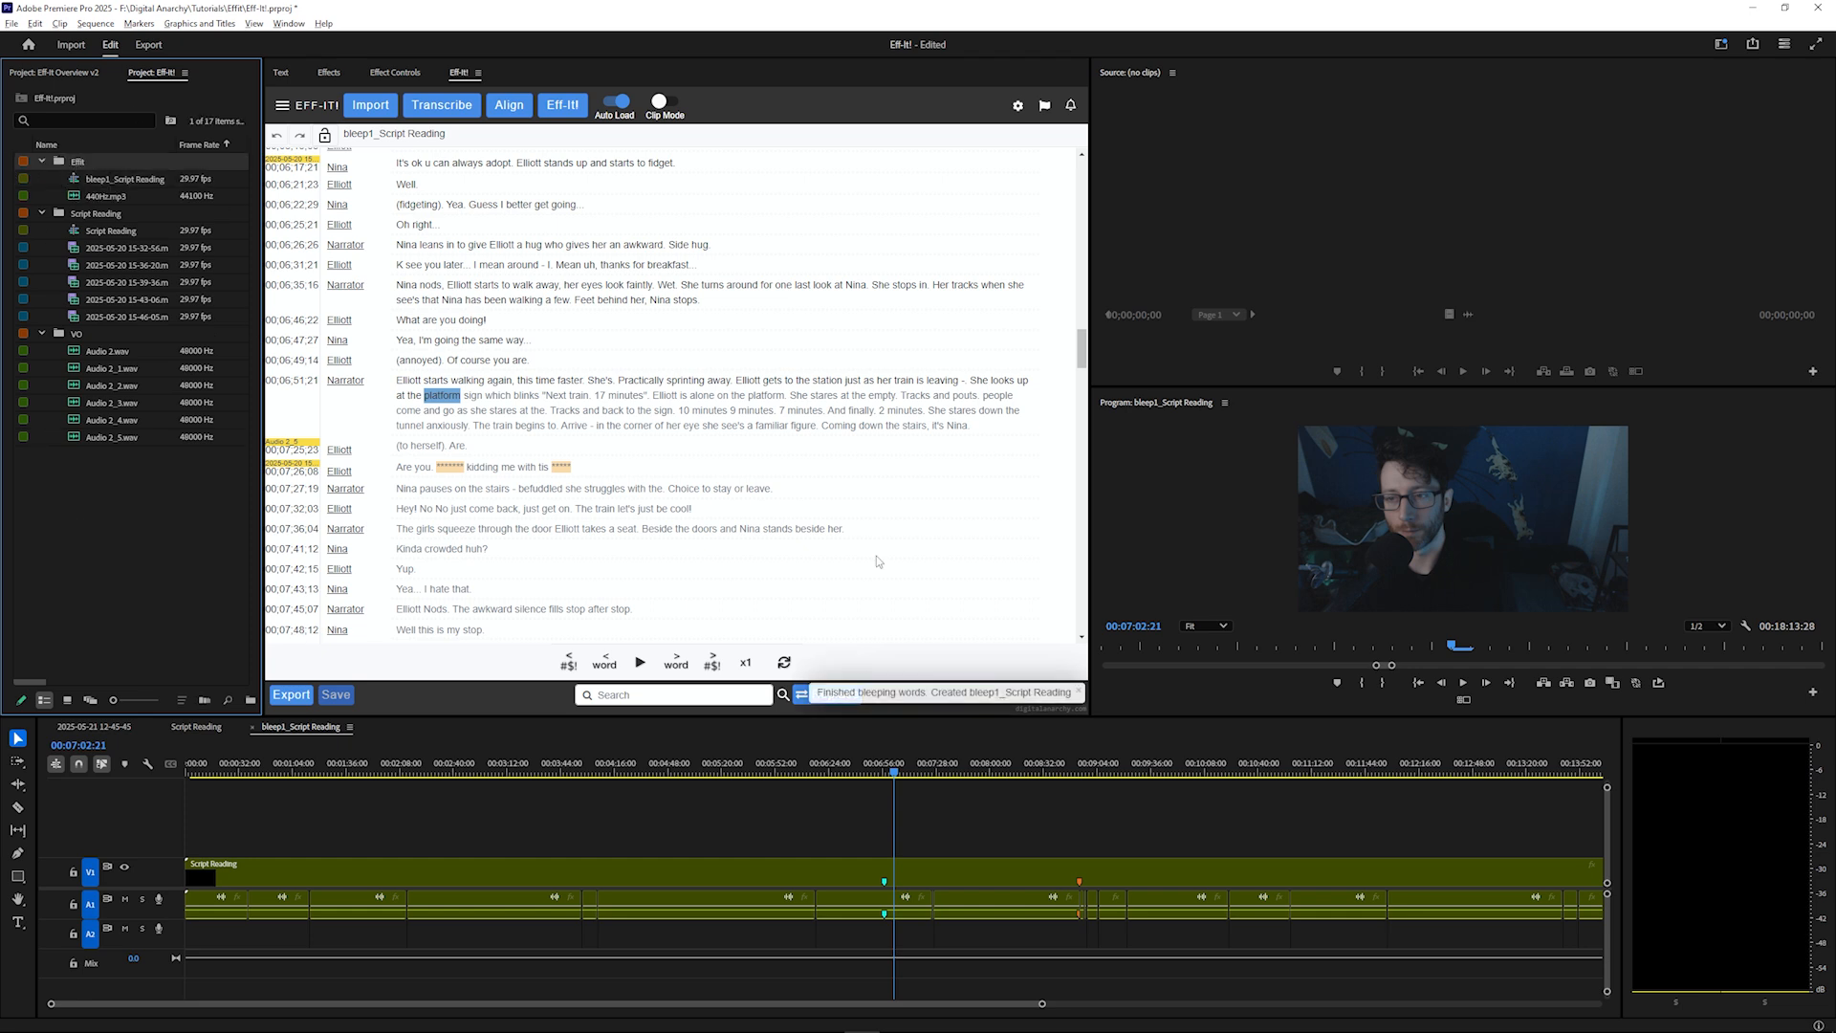
Zoom into a bleep on the bleeped sequence's timeline and play it back
click(836, 897)
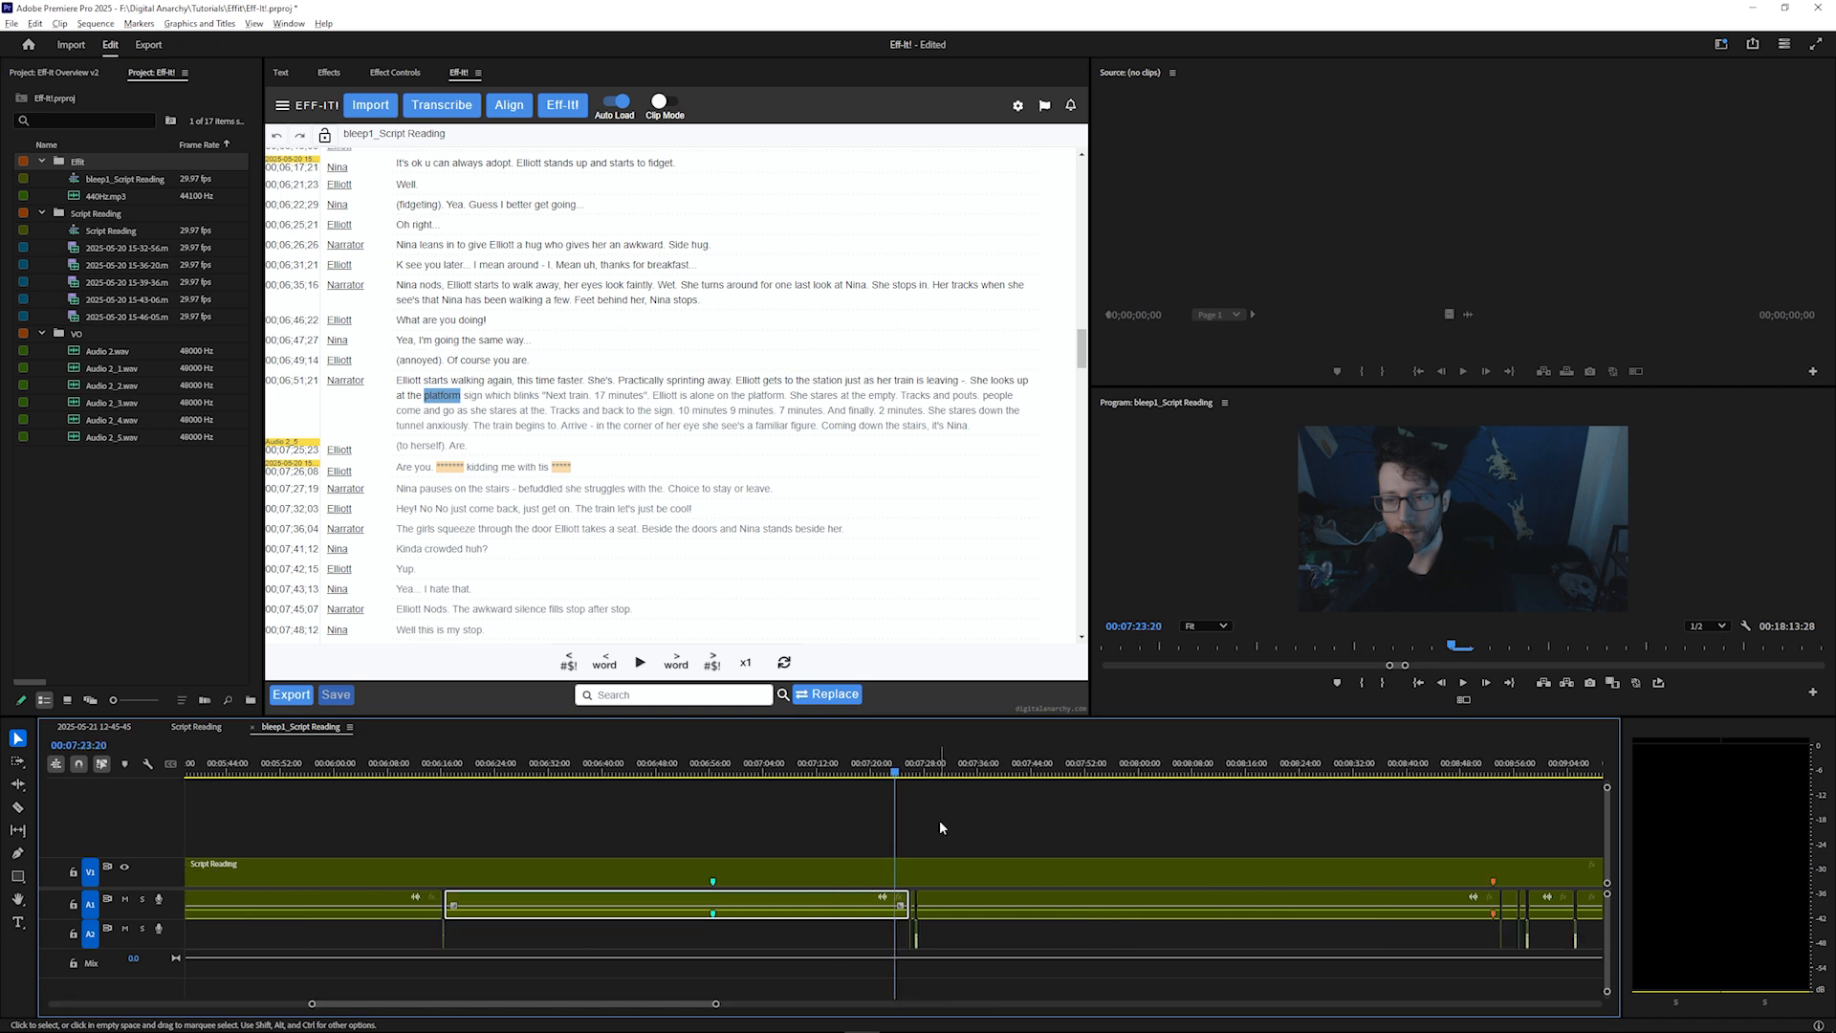
key(equal)
key(equal)
key(equal)
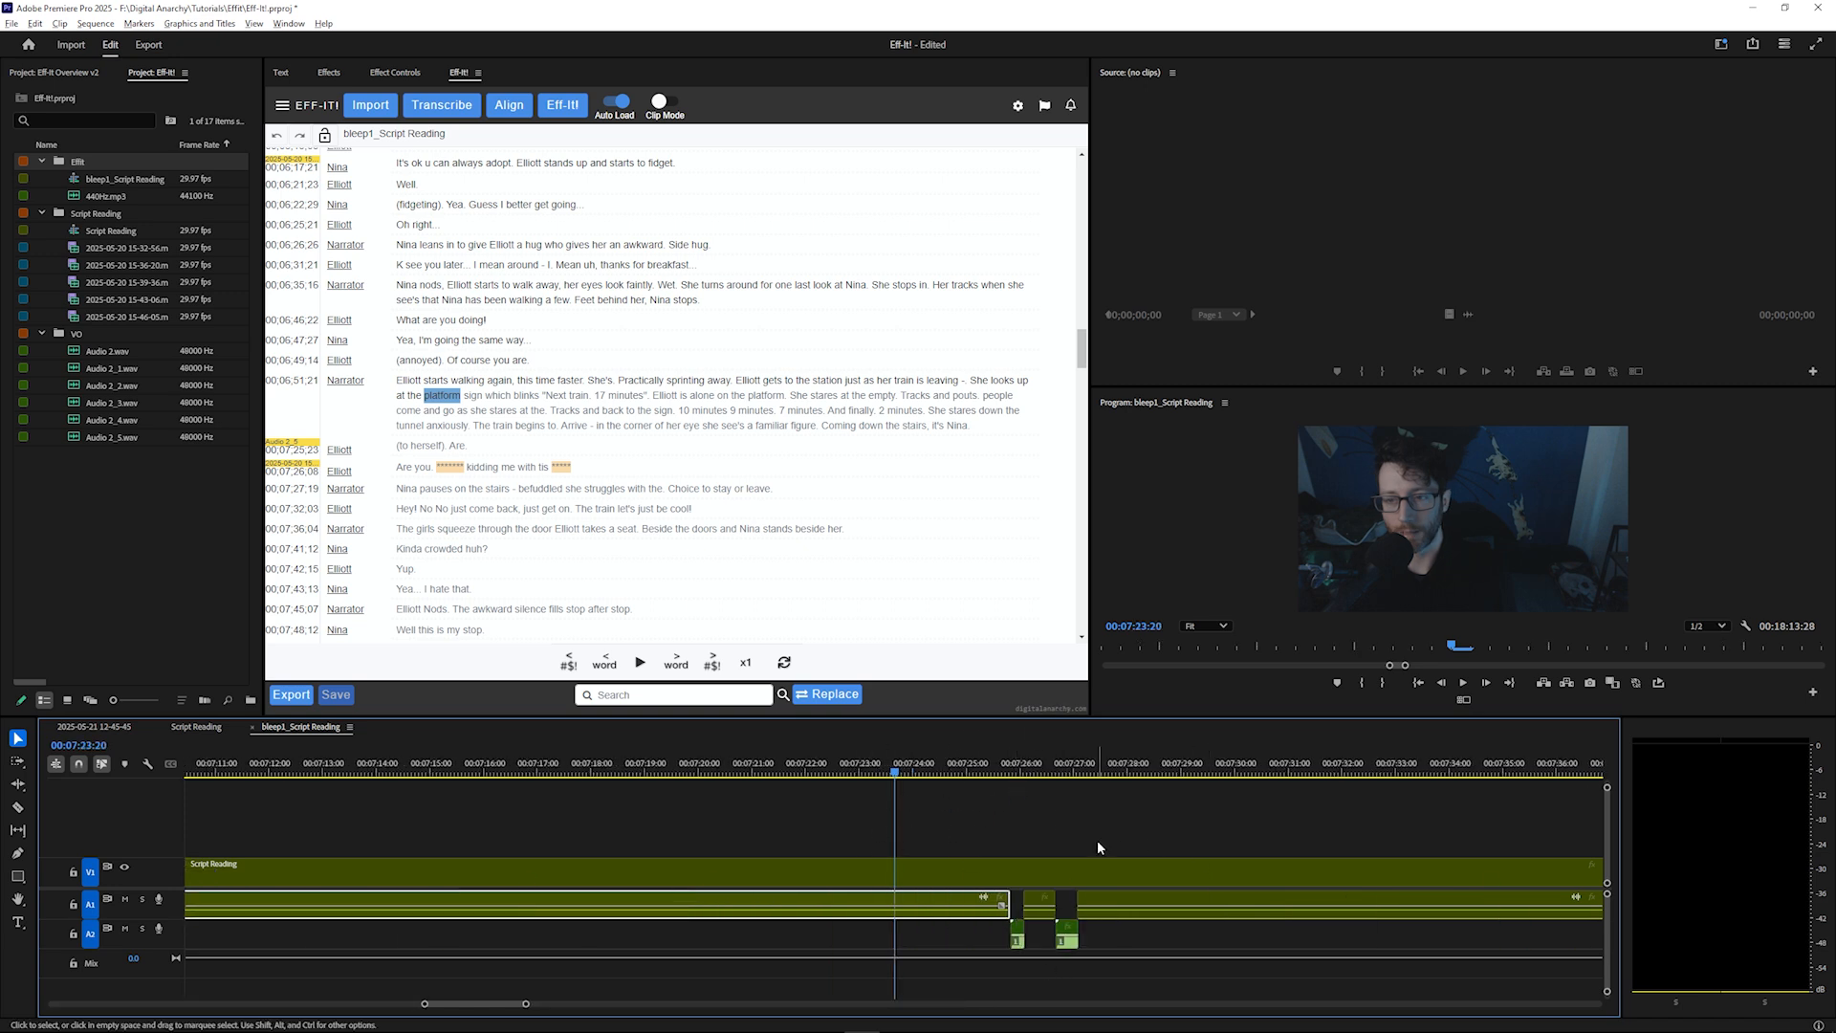
click(1092, 771)
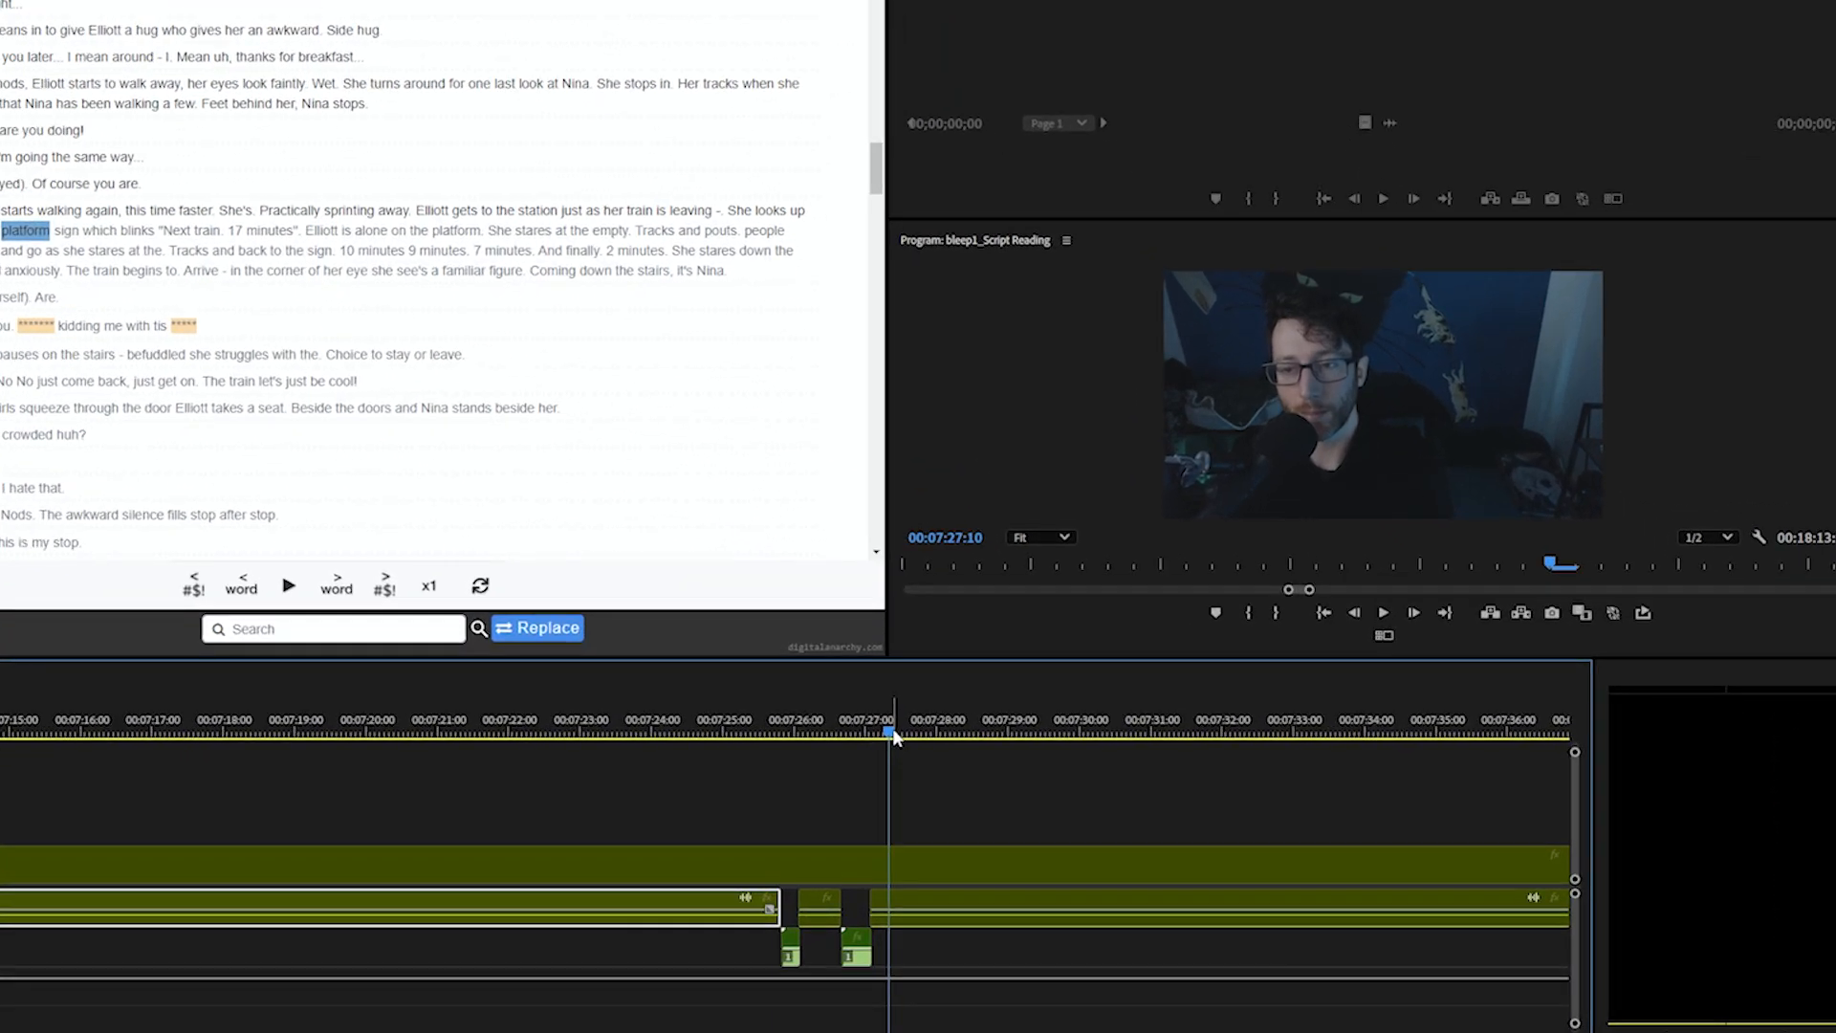
click(760, 735)
key(space)
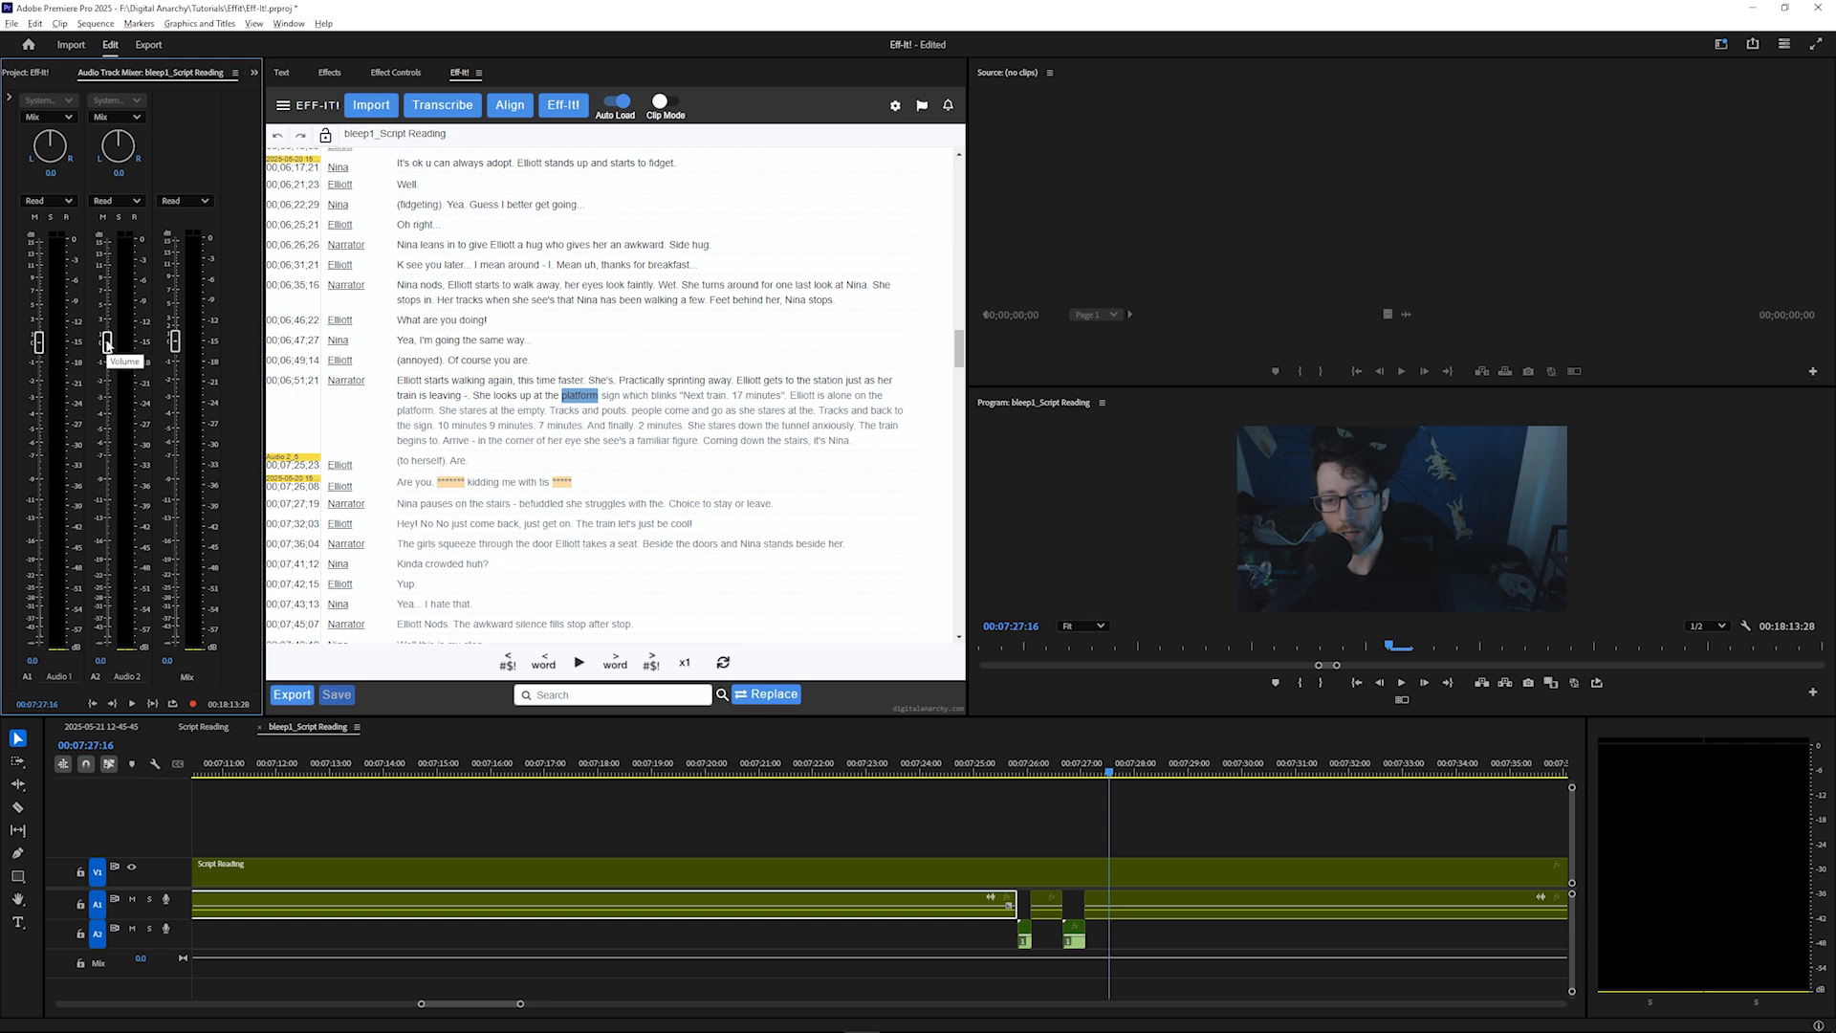
Lower the bleep track's volume slightly and extend the bleep clip on A2 by trimming its end
mouse_move(107, 341)
mouse_down()
mouse_move(111, 425)
mouse_move(108, 348)
mouse_up()
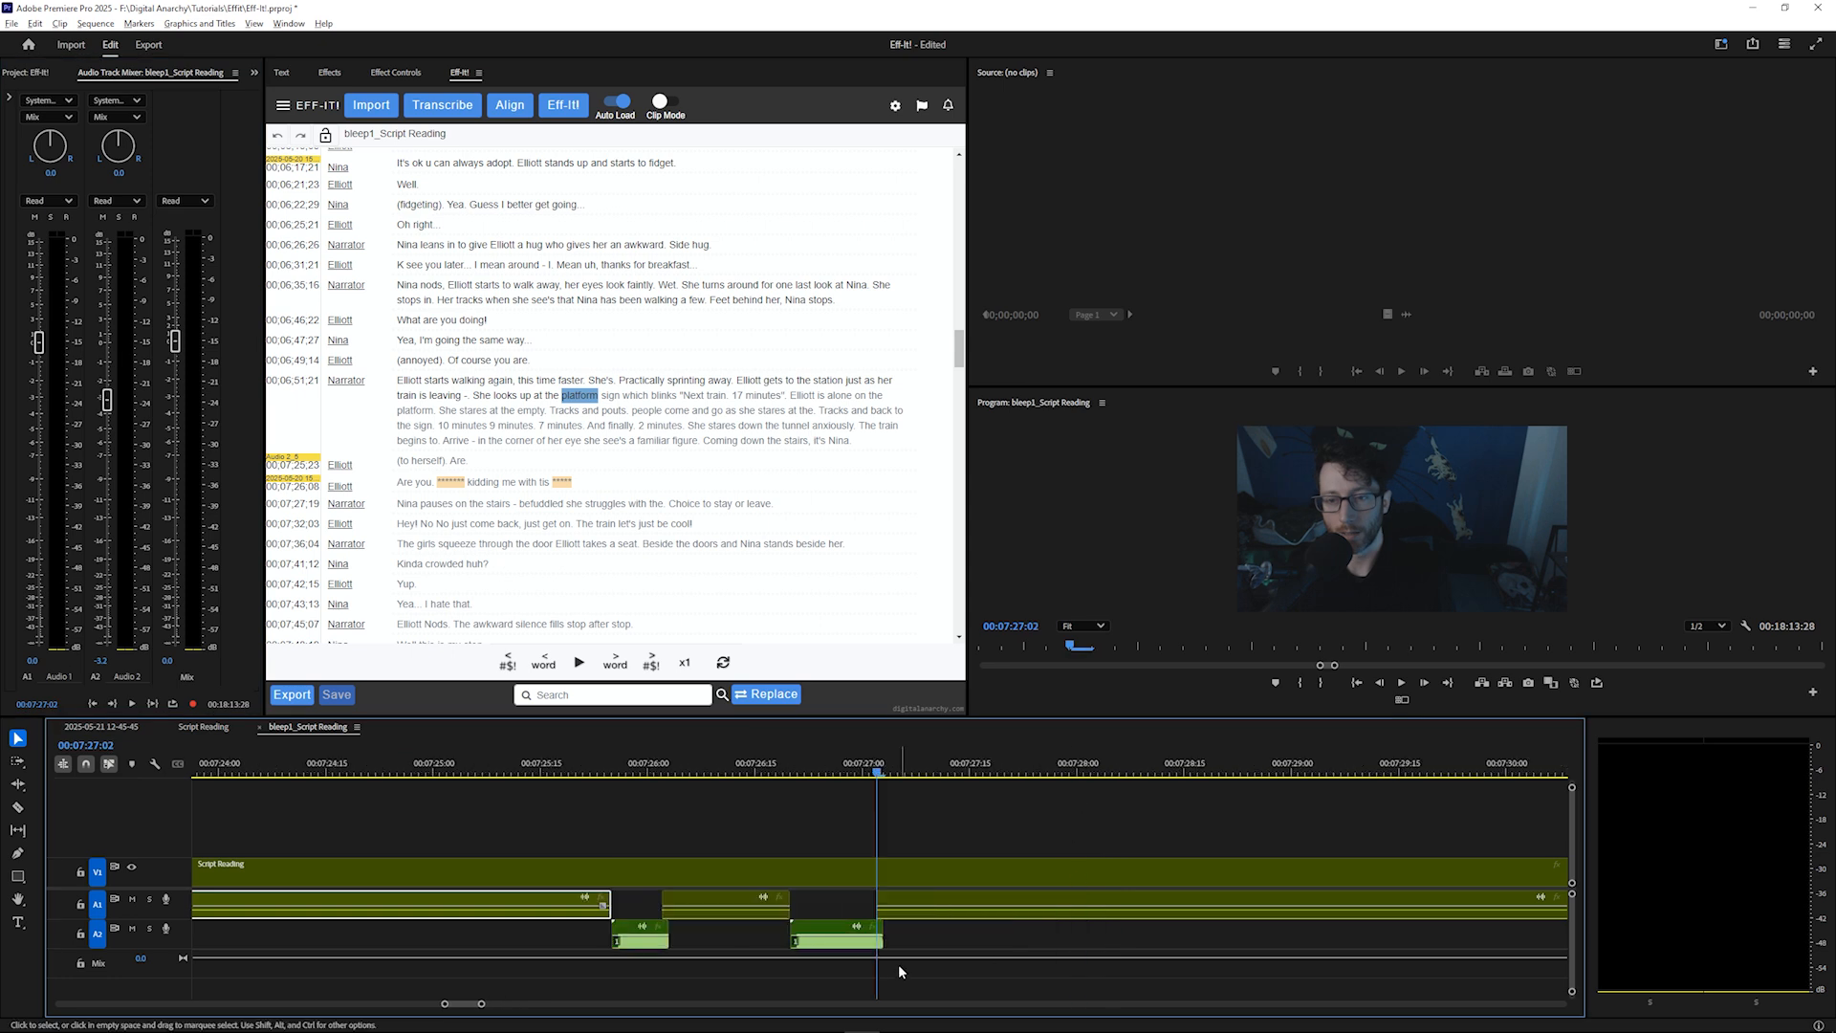
key(=)
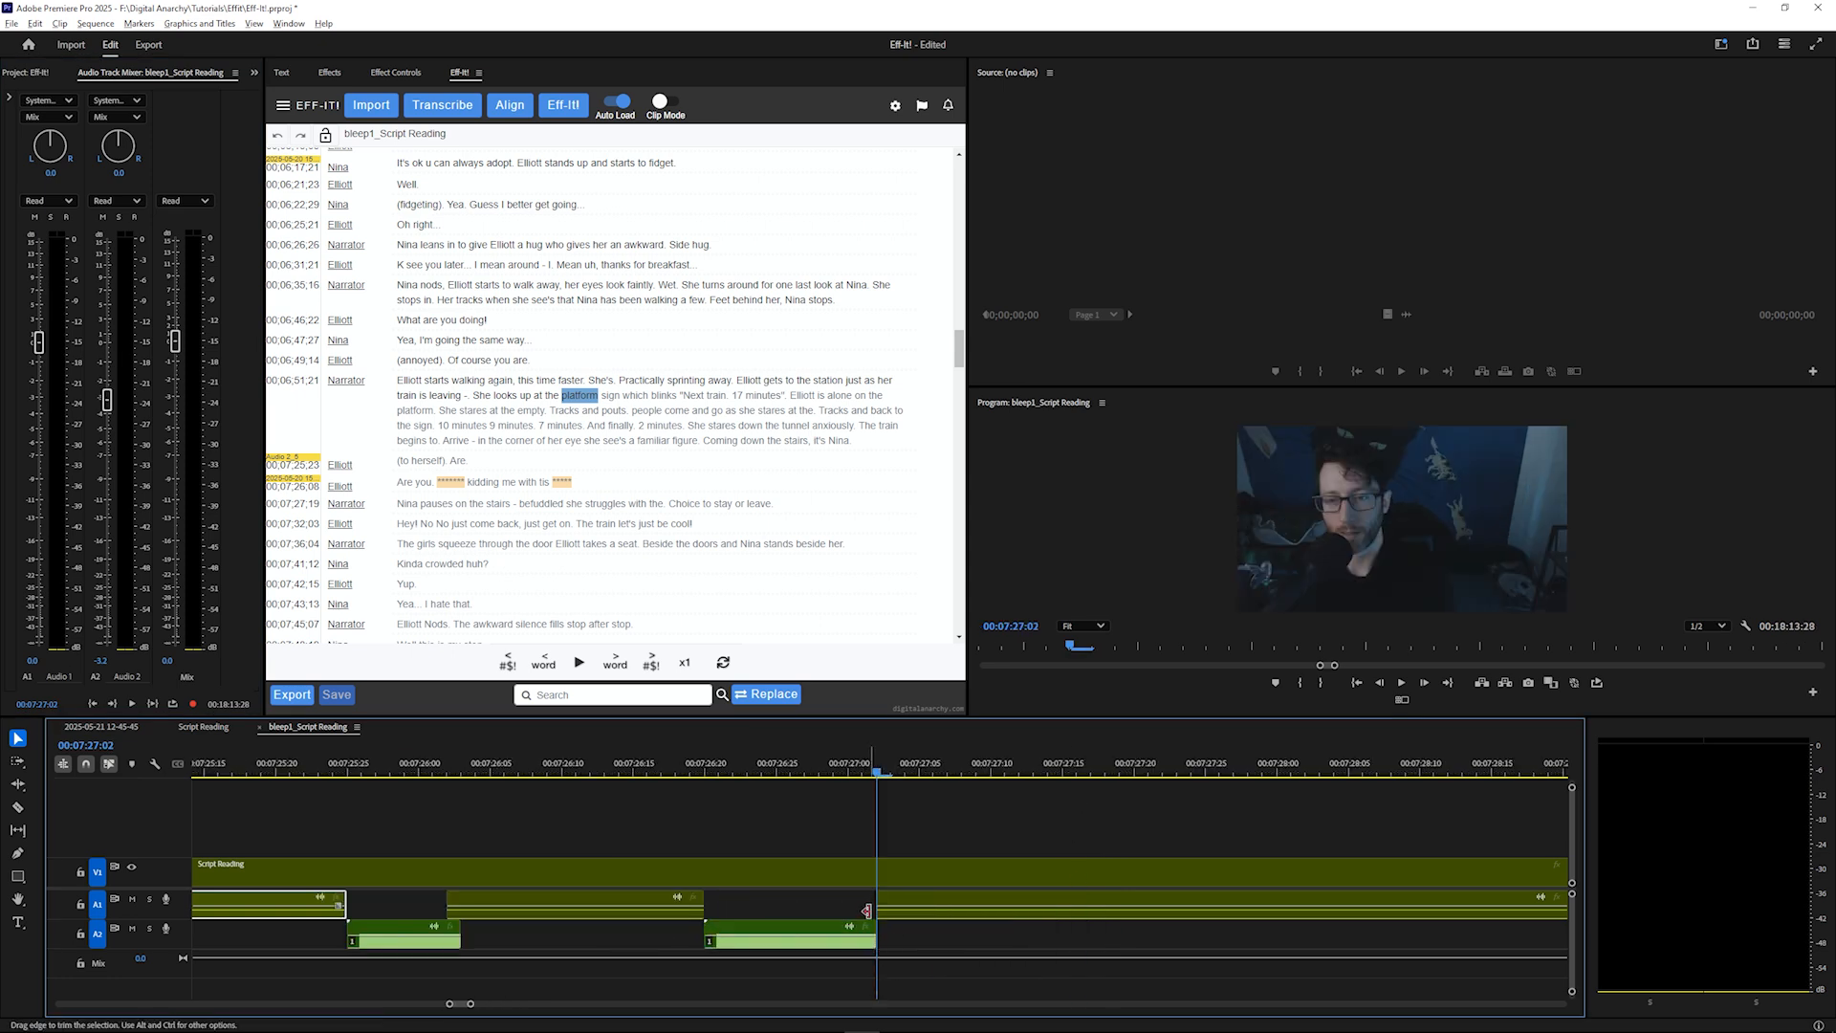
drag(866, 910, 914, 927)
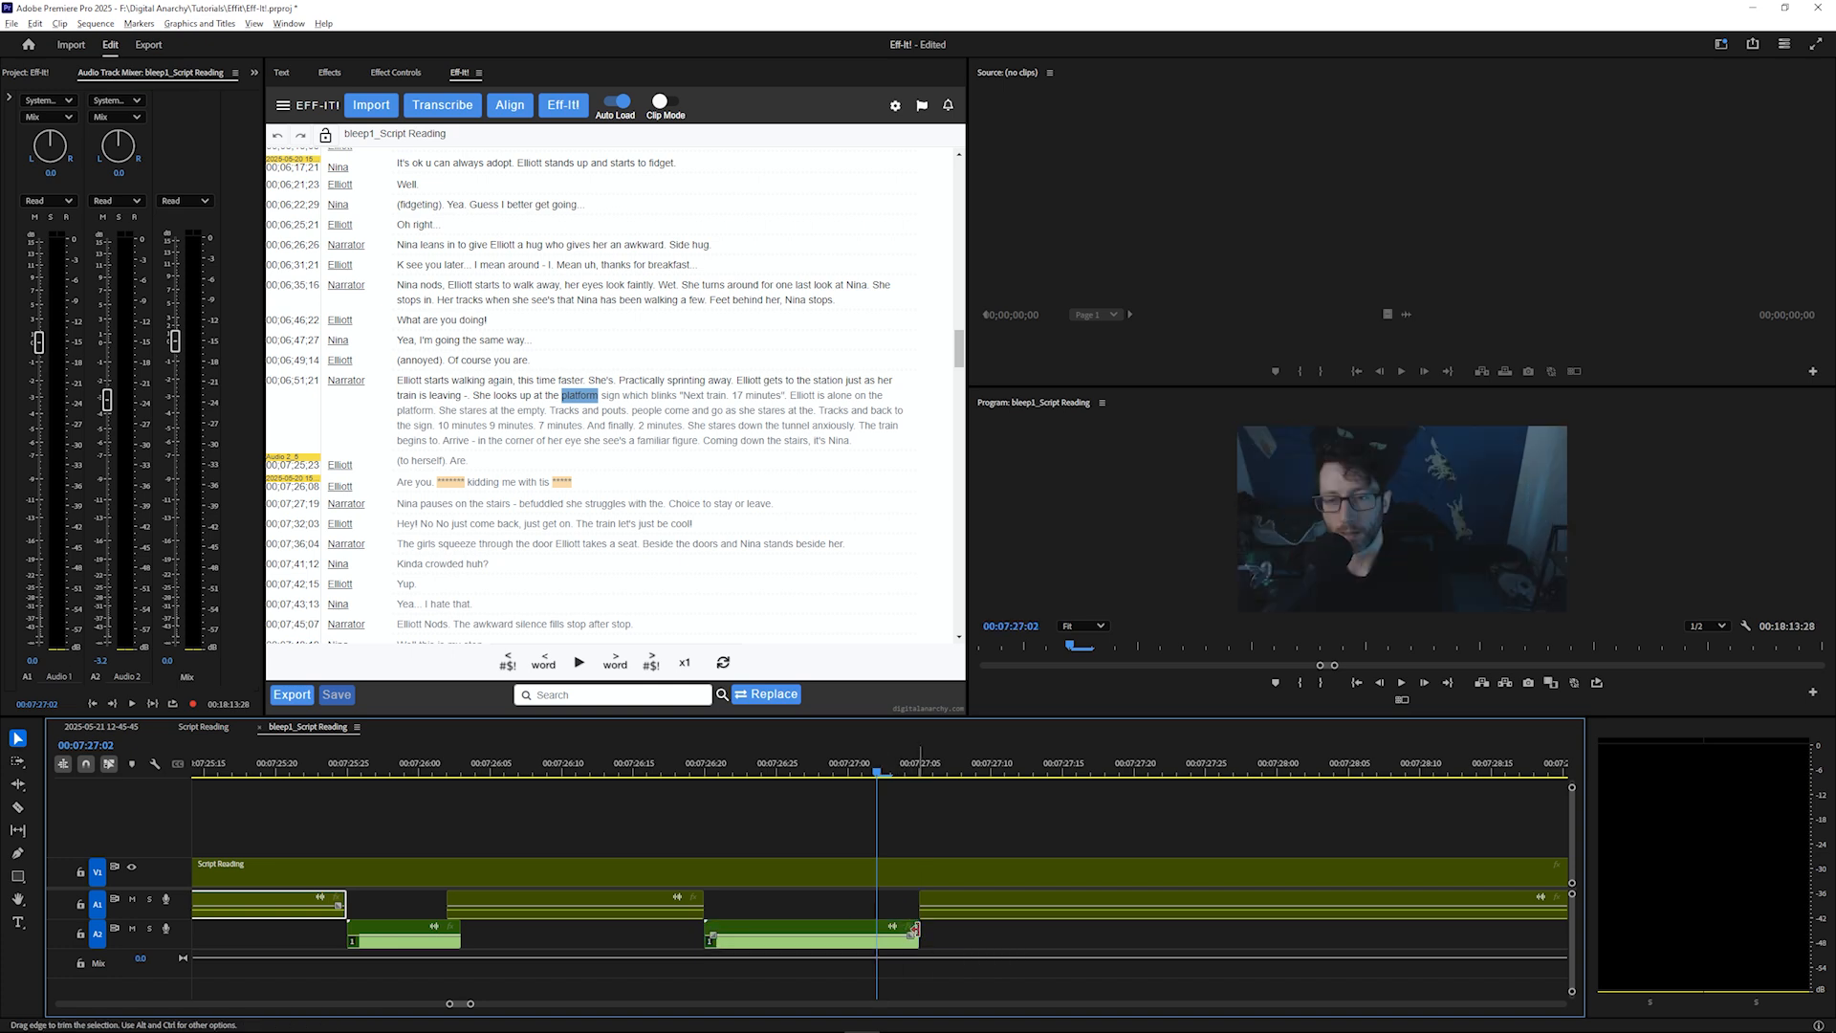
Zoom the timeline back out and select transcript words to move the playhead to them
key(minus)
key(minus)
key(minus)
key(minus)
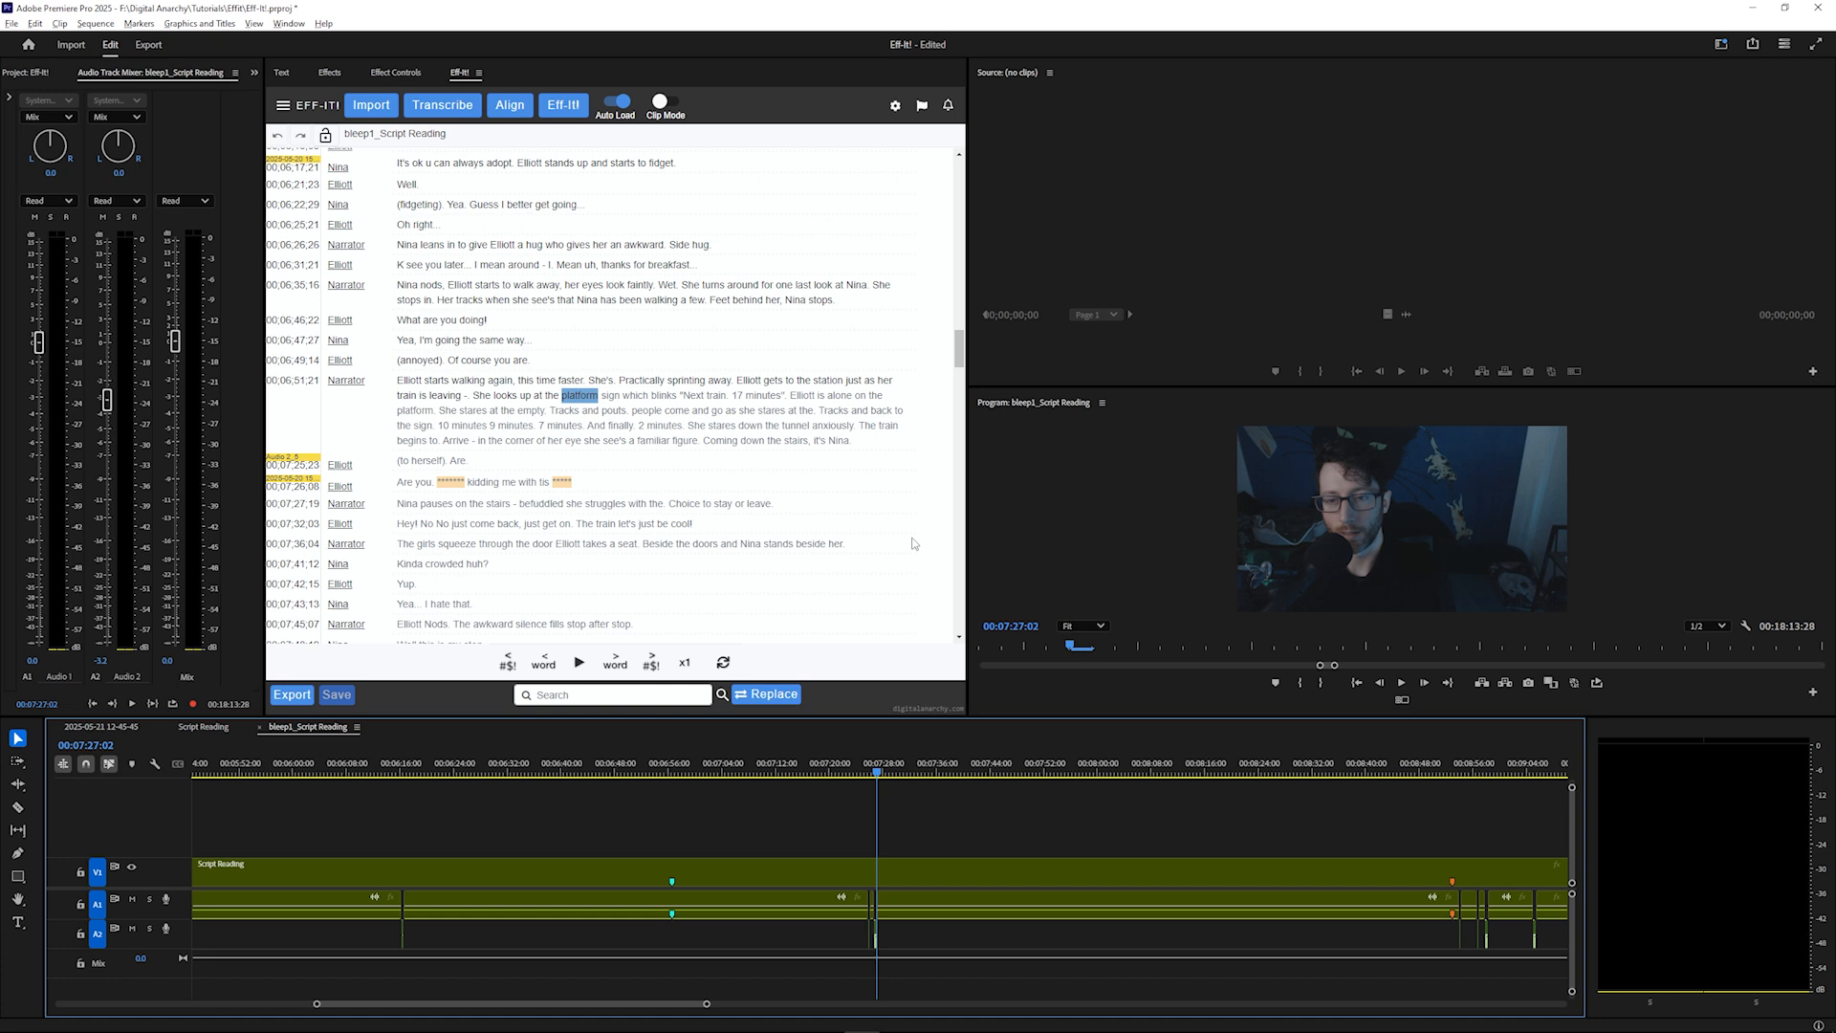
click(505, 299)
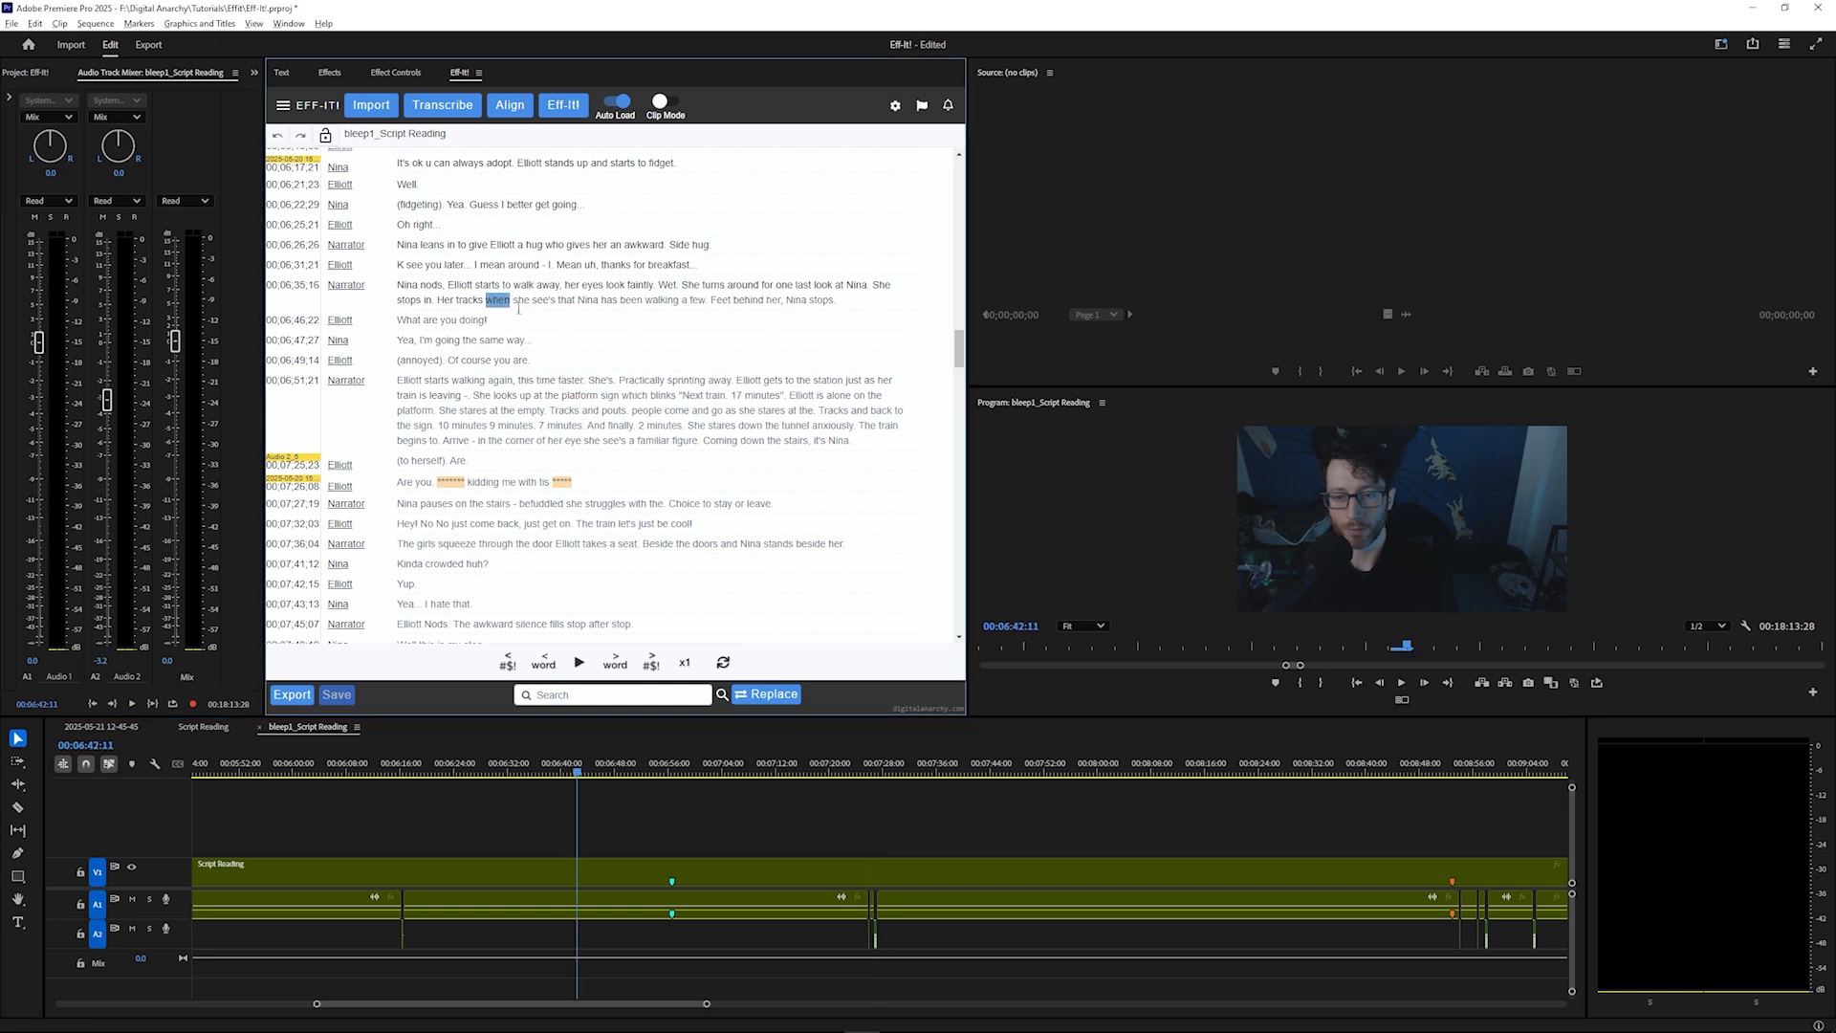
click(613, 412)
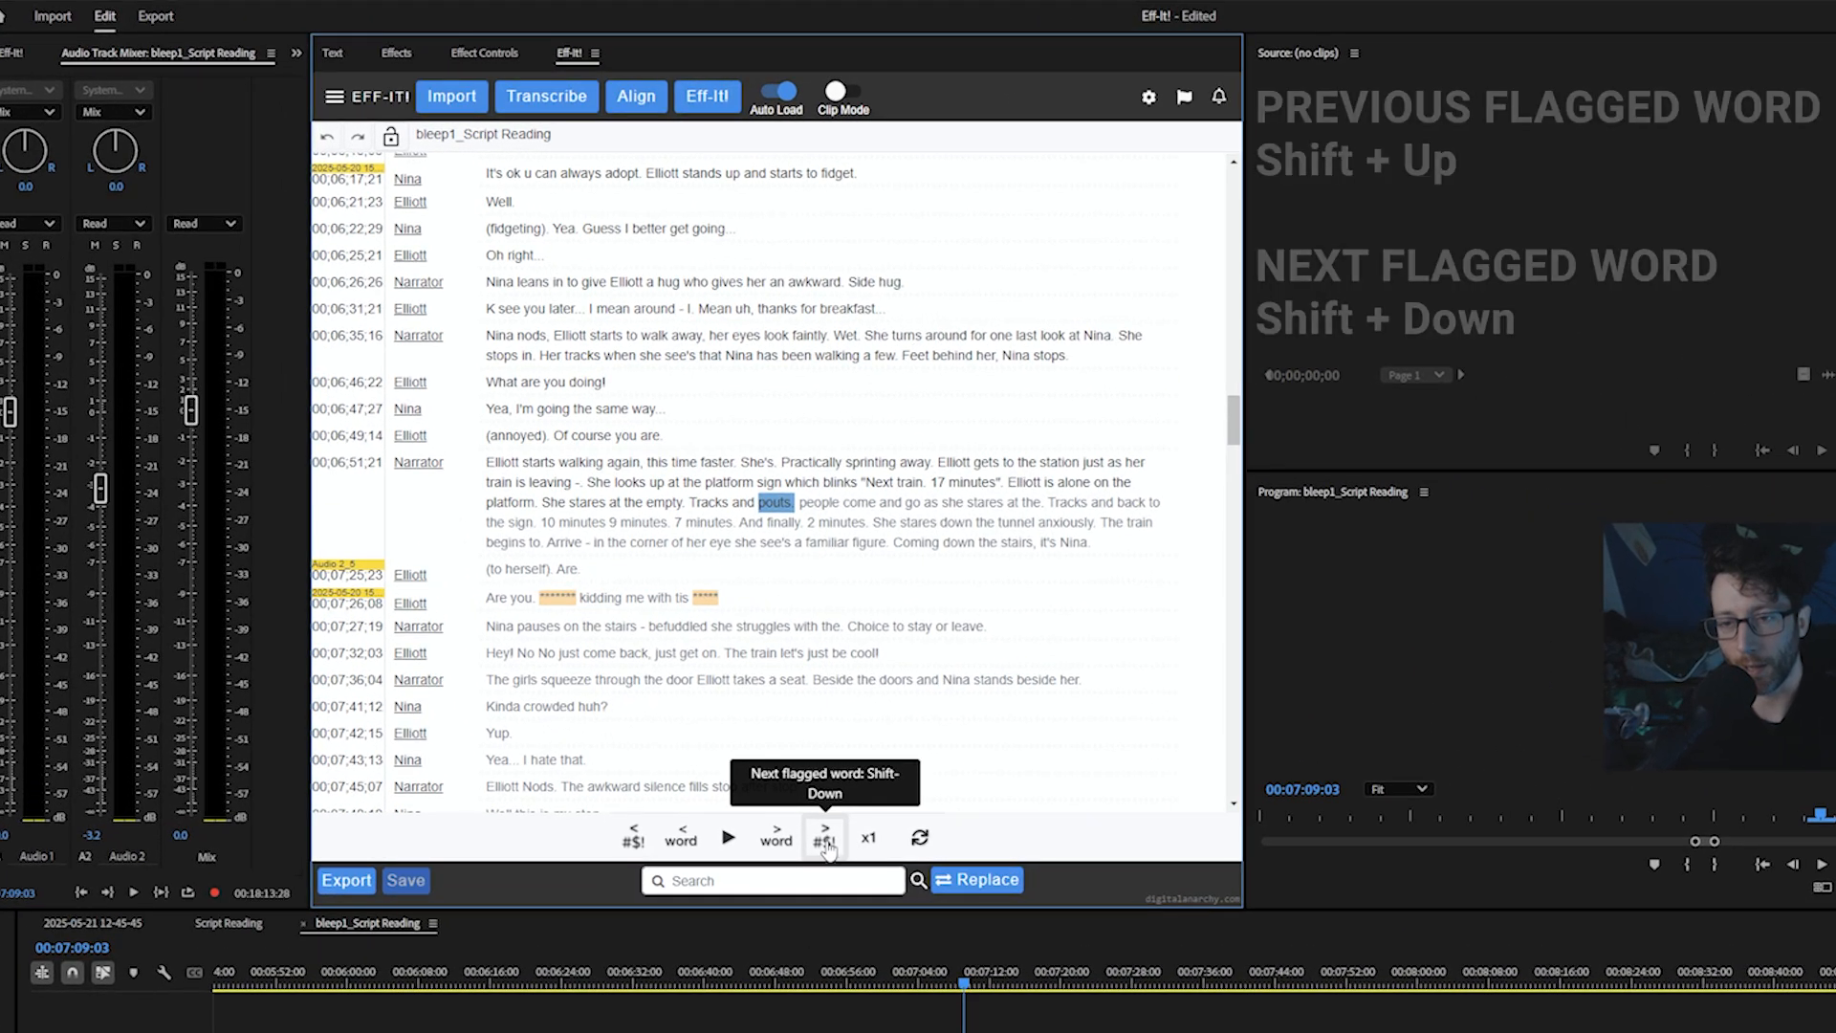
Step through the flagged words with the next-flagged-word control and play one back
click(825, 837)
click(825, 837)
click(824, 838)
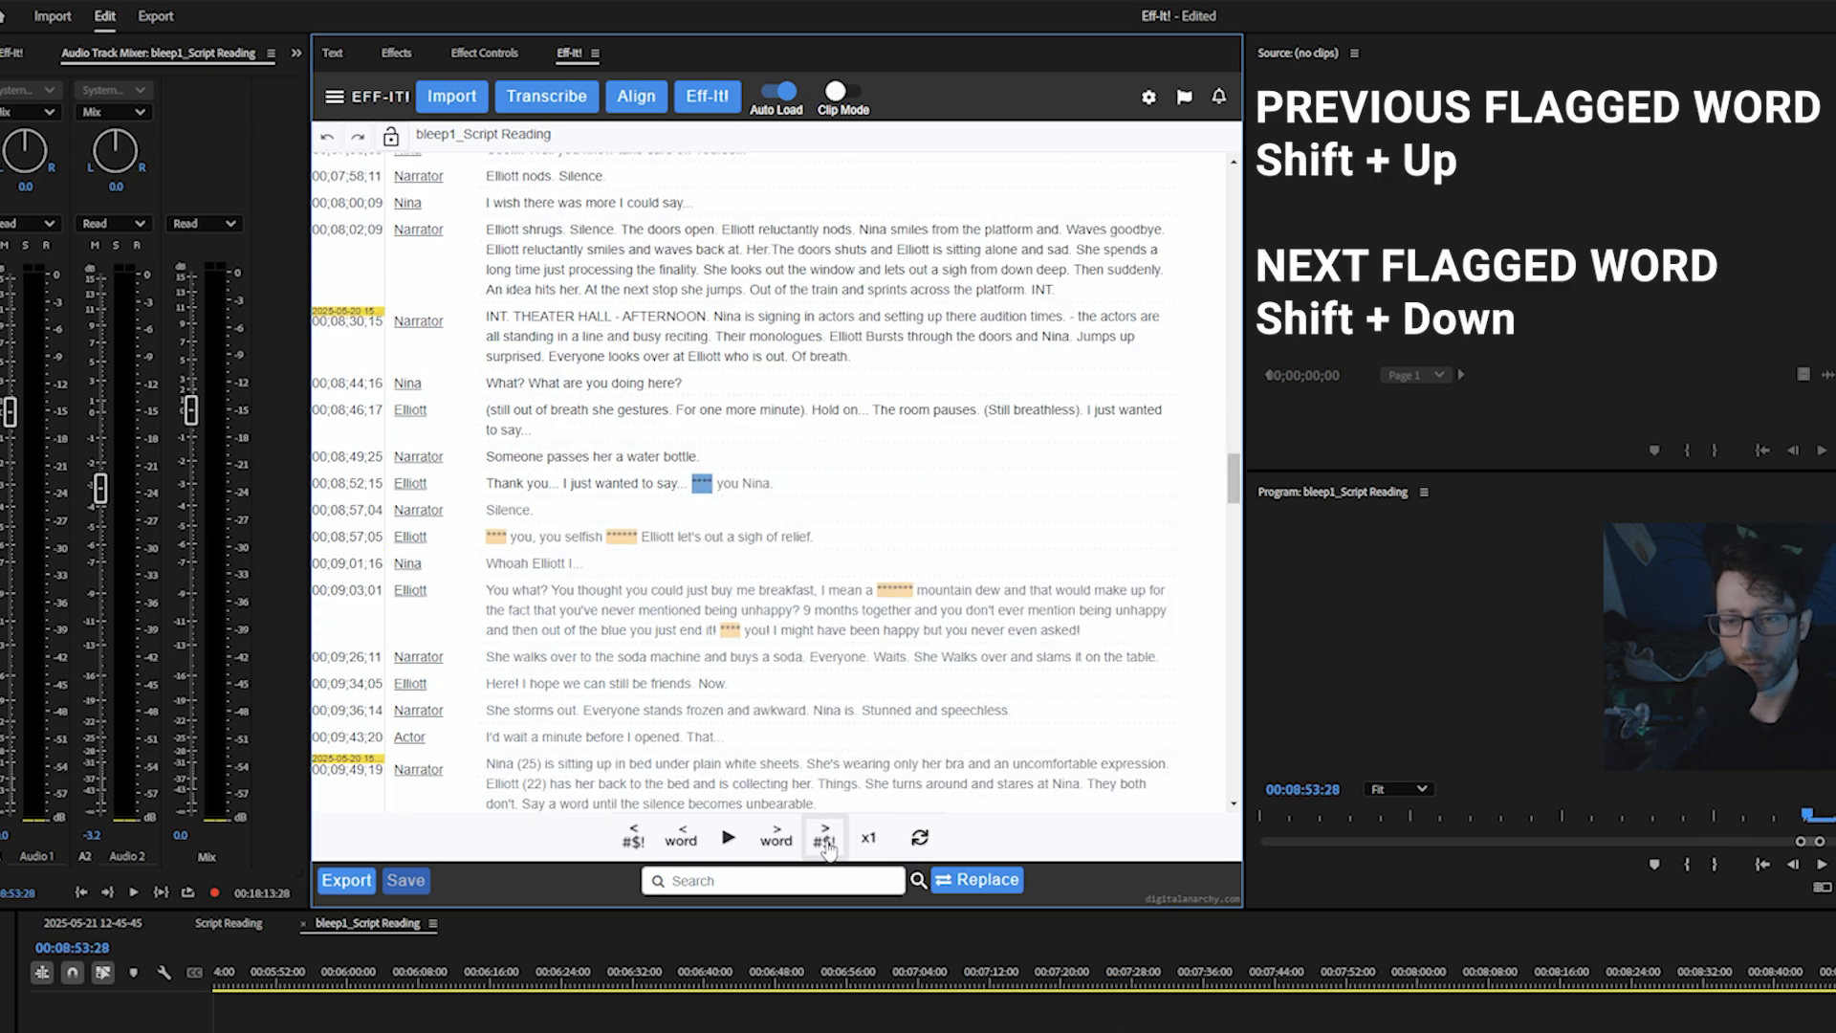
click(826, 842)
click(827, 841)
click(826, 841)
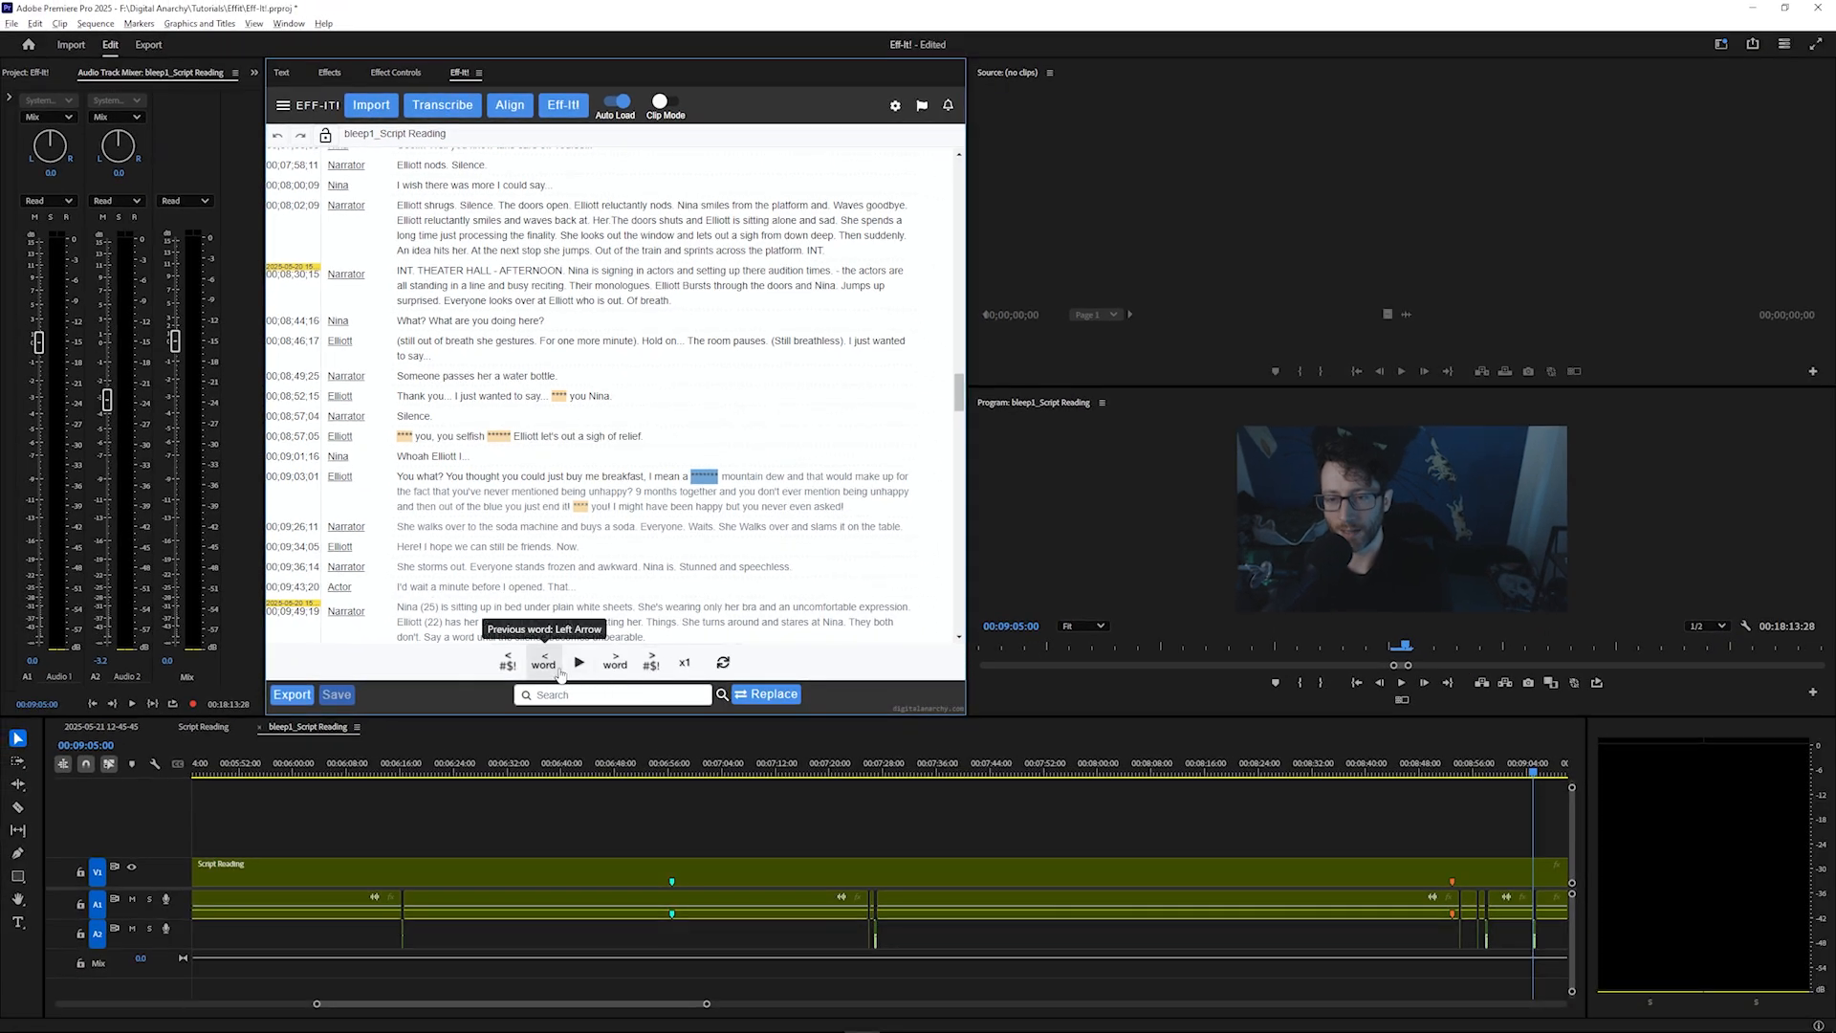
click(578, 663)
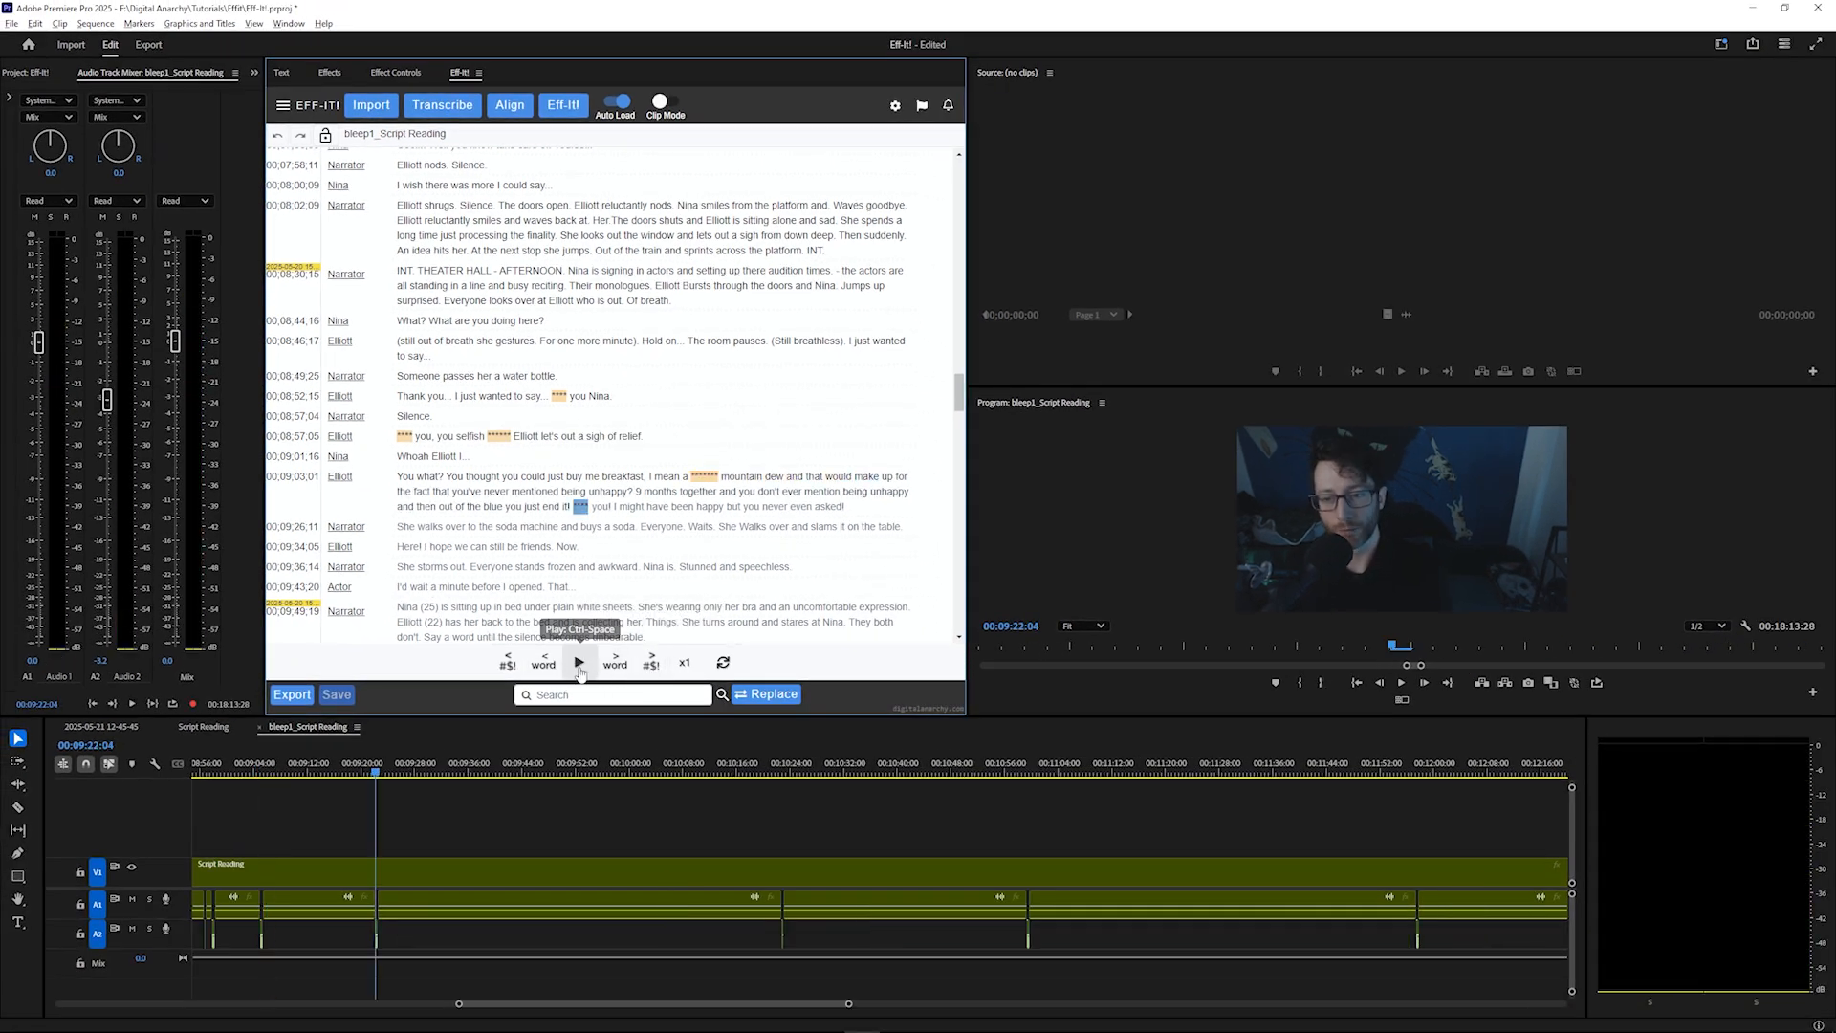
click(580, 670)
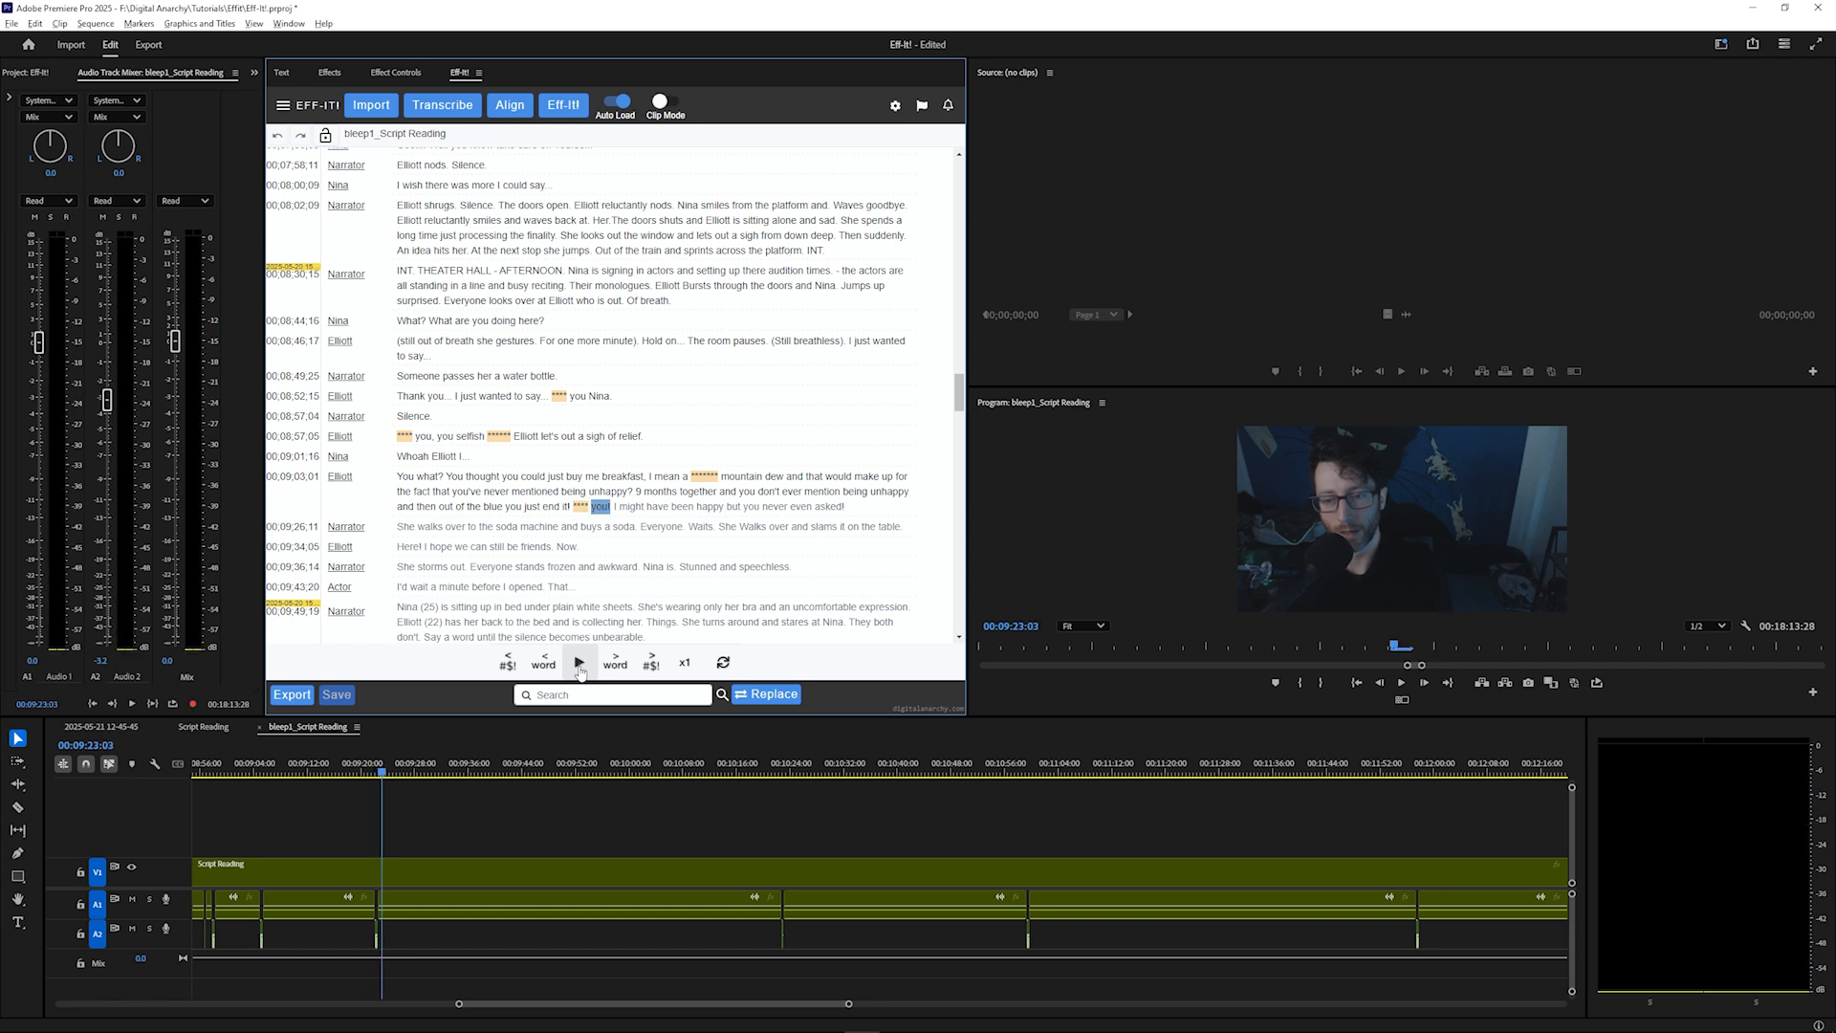
Zoom into the timeline and inspect the bleep clips around the playhead
key(equal)
key(equal)
key(equal)
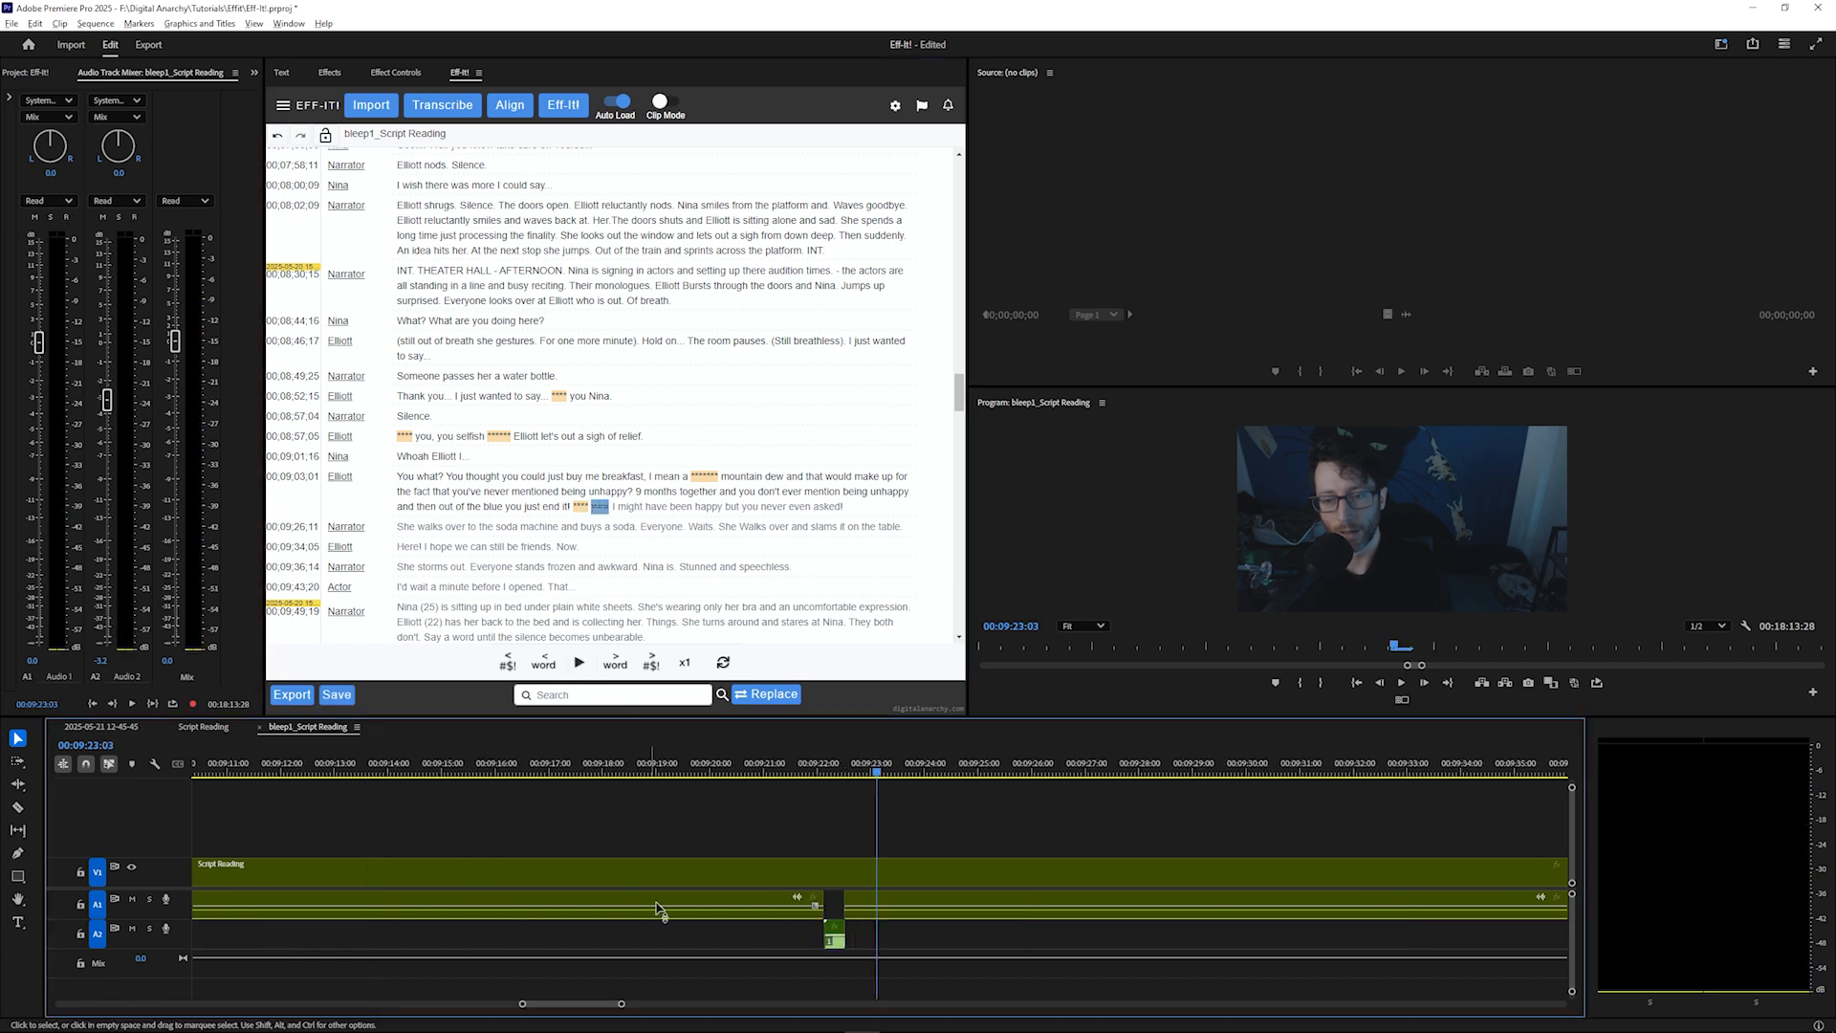
key(equal)
key(equal)
key(equal)
click(248, 768)
drag(353, 938, 543, 878)
drag(827, 898, 802, 881)
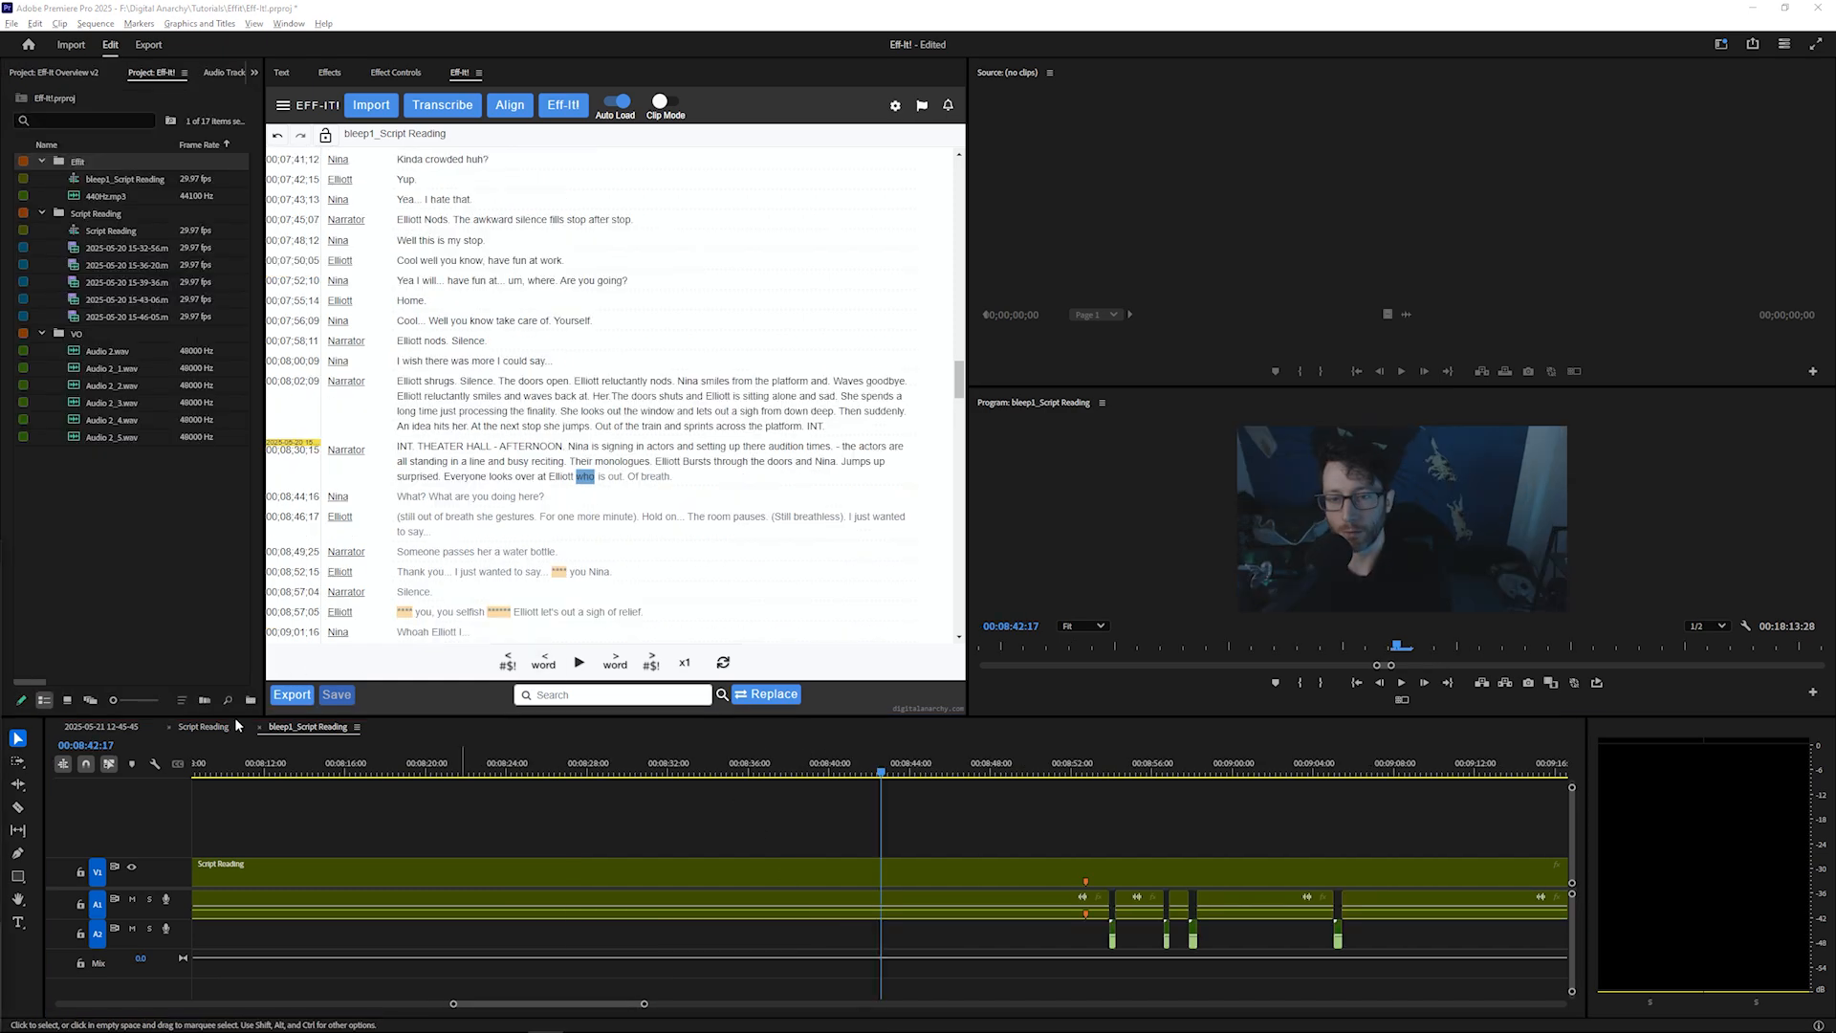
Switch to the original Script Reading sequence, delete a selected transcript word and undo the deletion
click(205, 727)
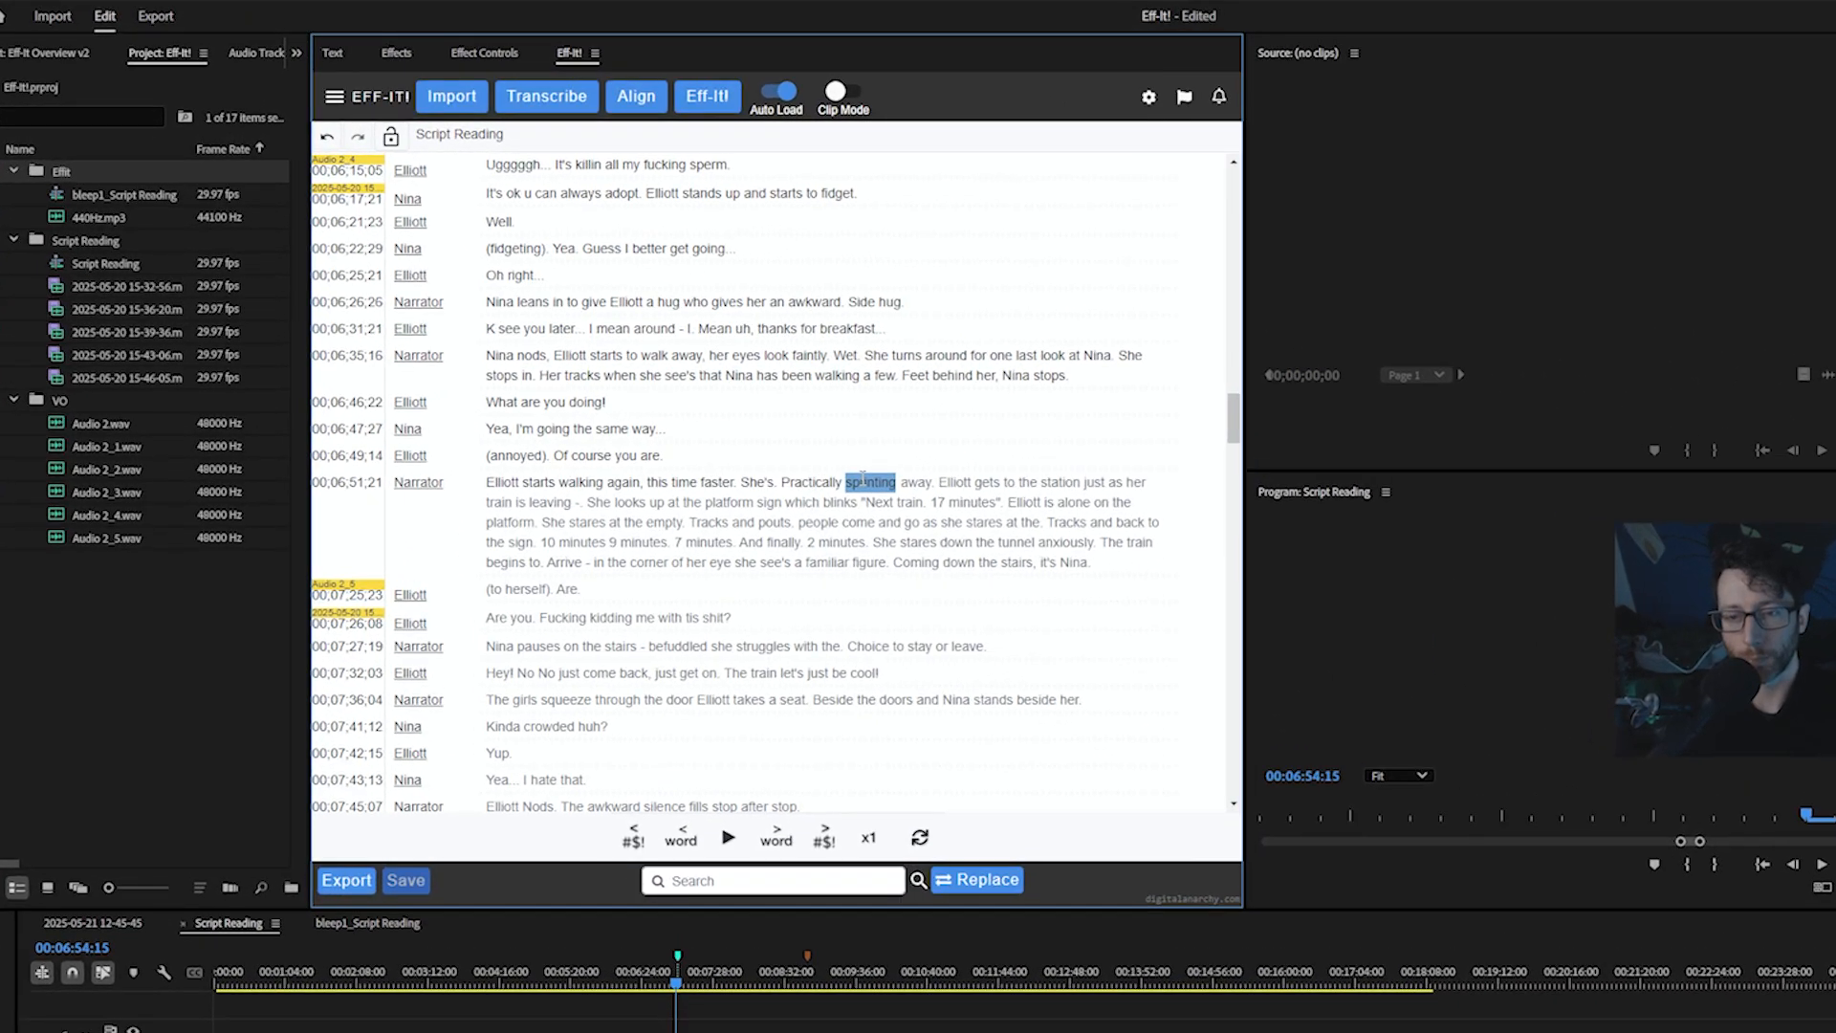
key(BackSpace)
key(ctrl+z)
key(ctrl+z)
key(ctrl+z)
key(ctrl+z)
key(ctrl+z)
key(ctrl+z)
key(ctrl+z)
key(ctrl+z)
key(ctrl+z)
key(ctrl+z)
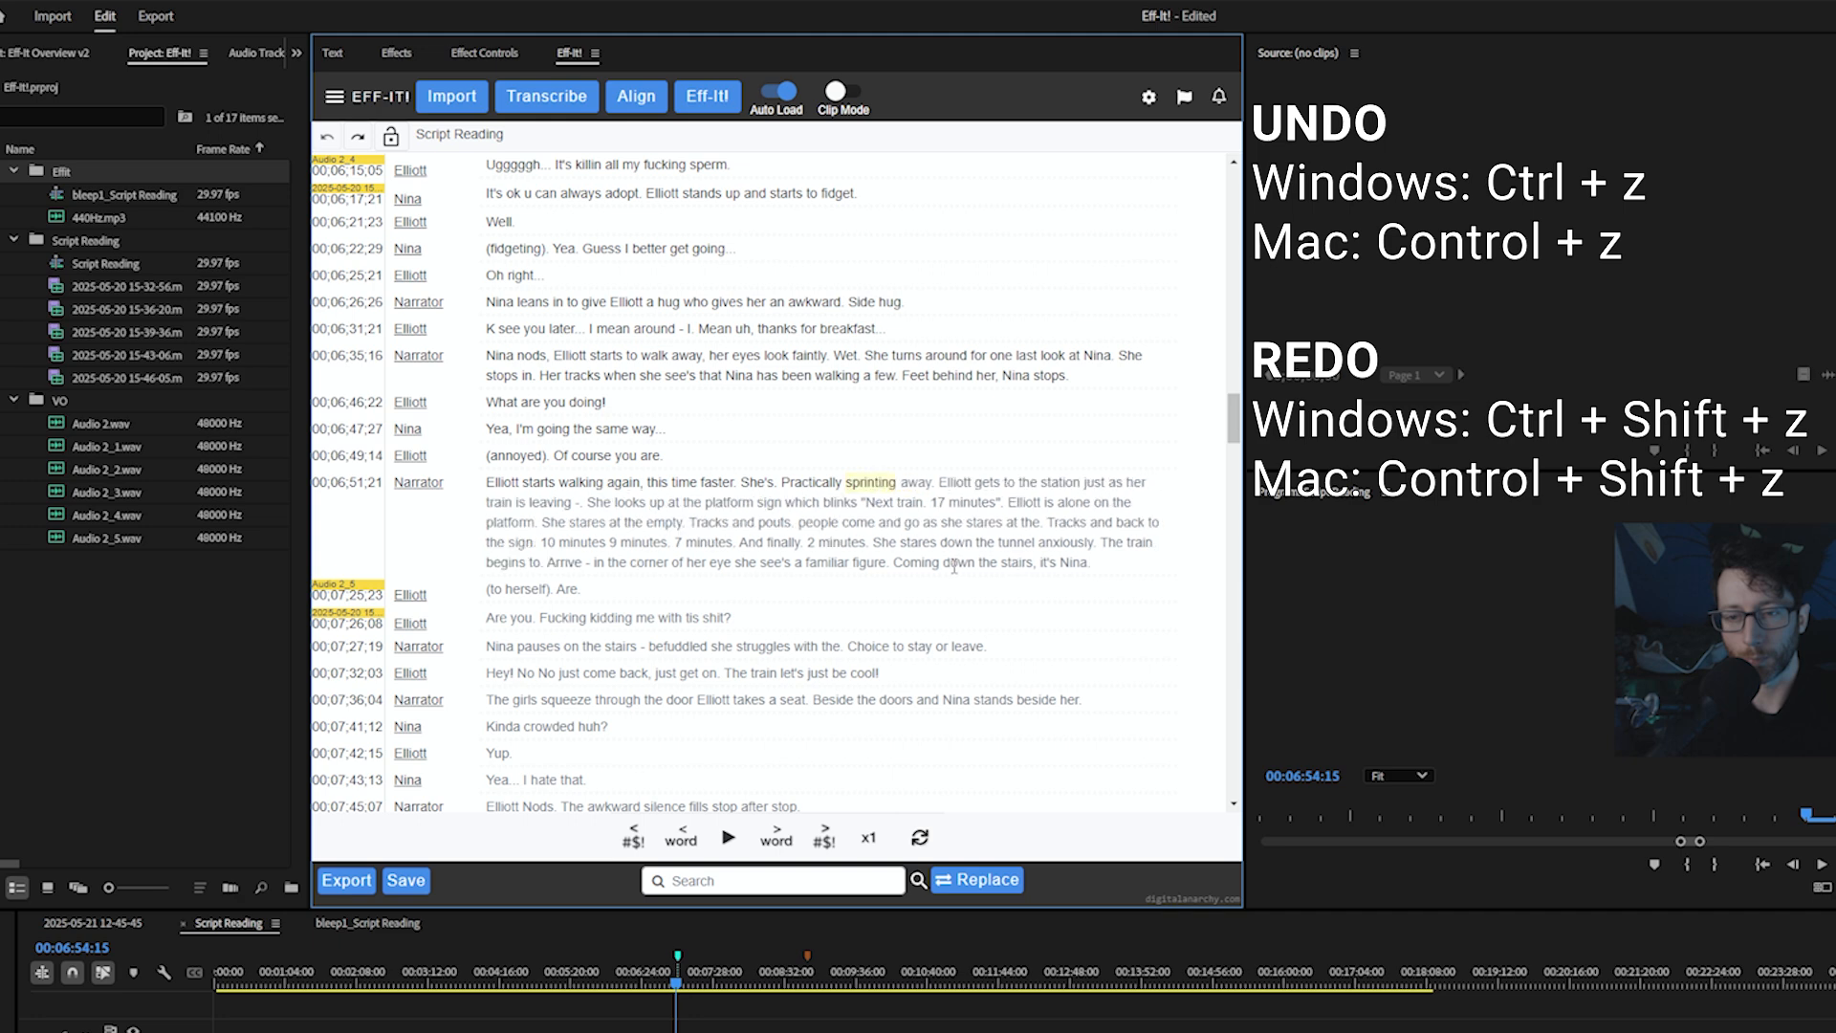
Select individual transcript words to jump the playhead to them
double_click(876, 356)
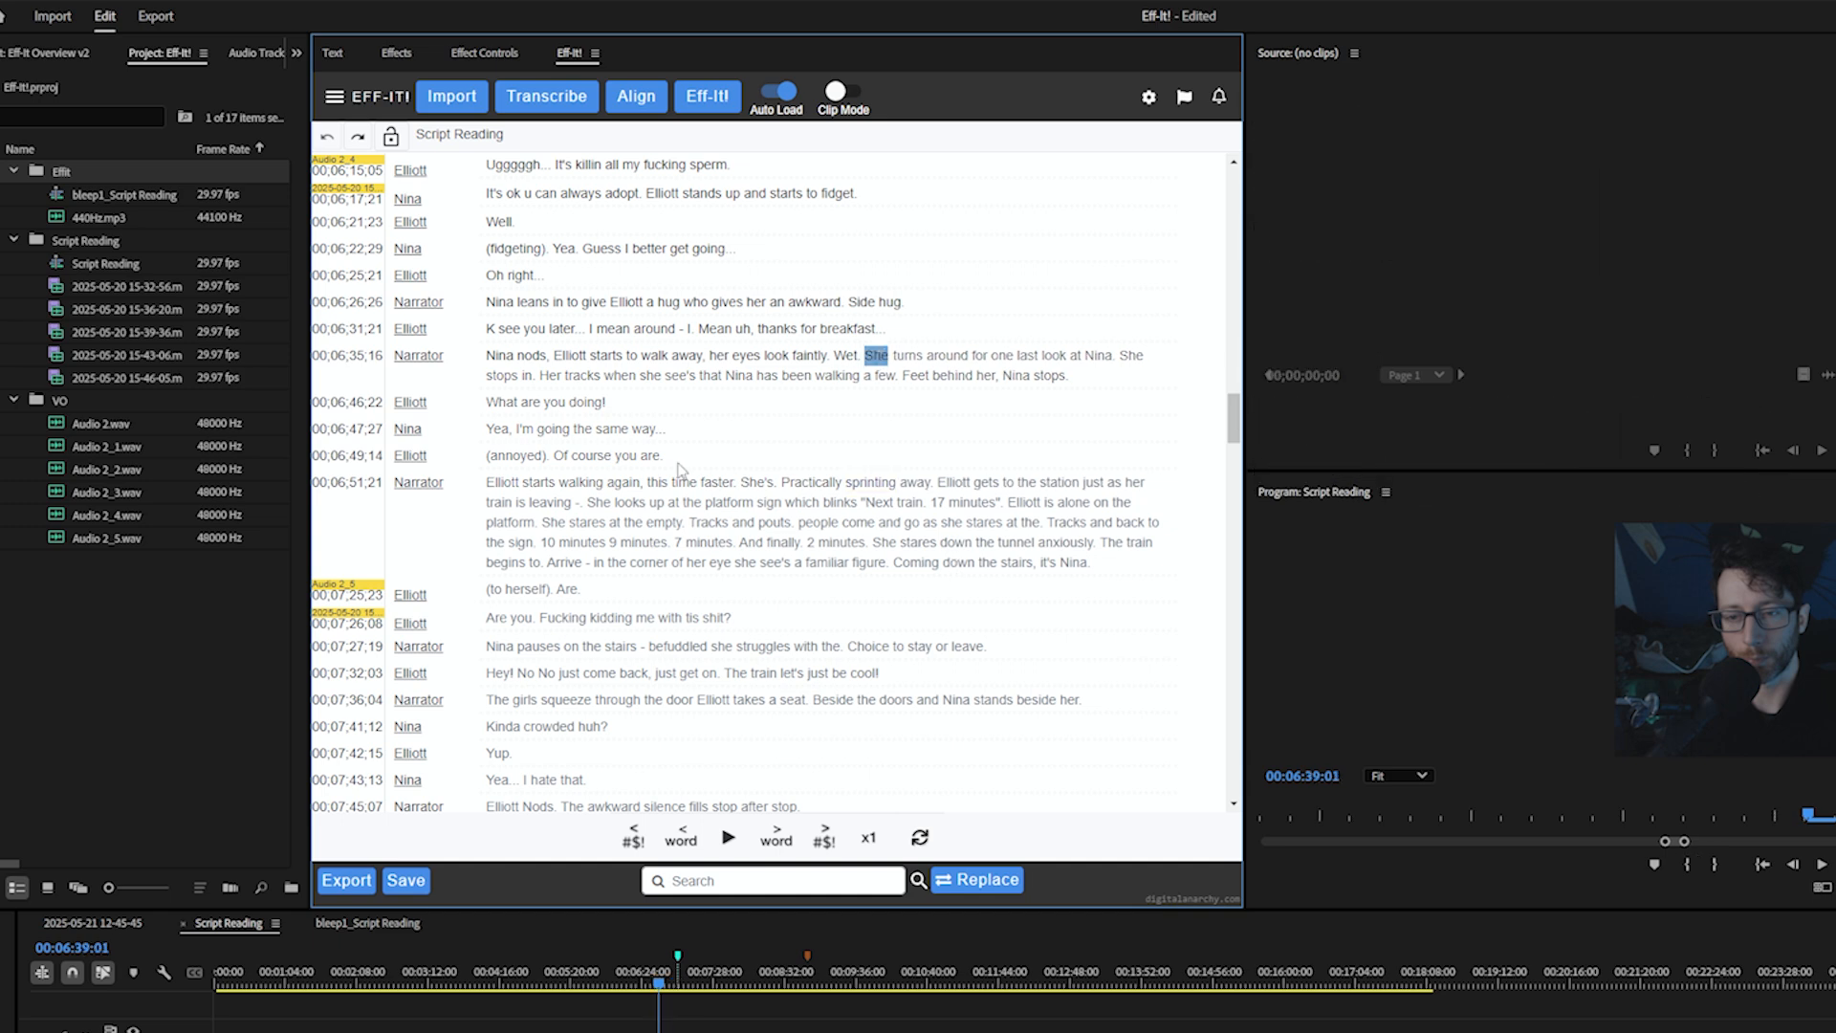
double_click(660, 523)
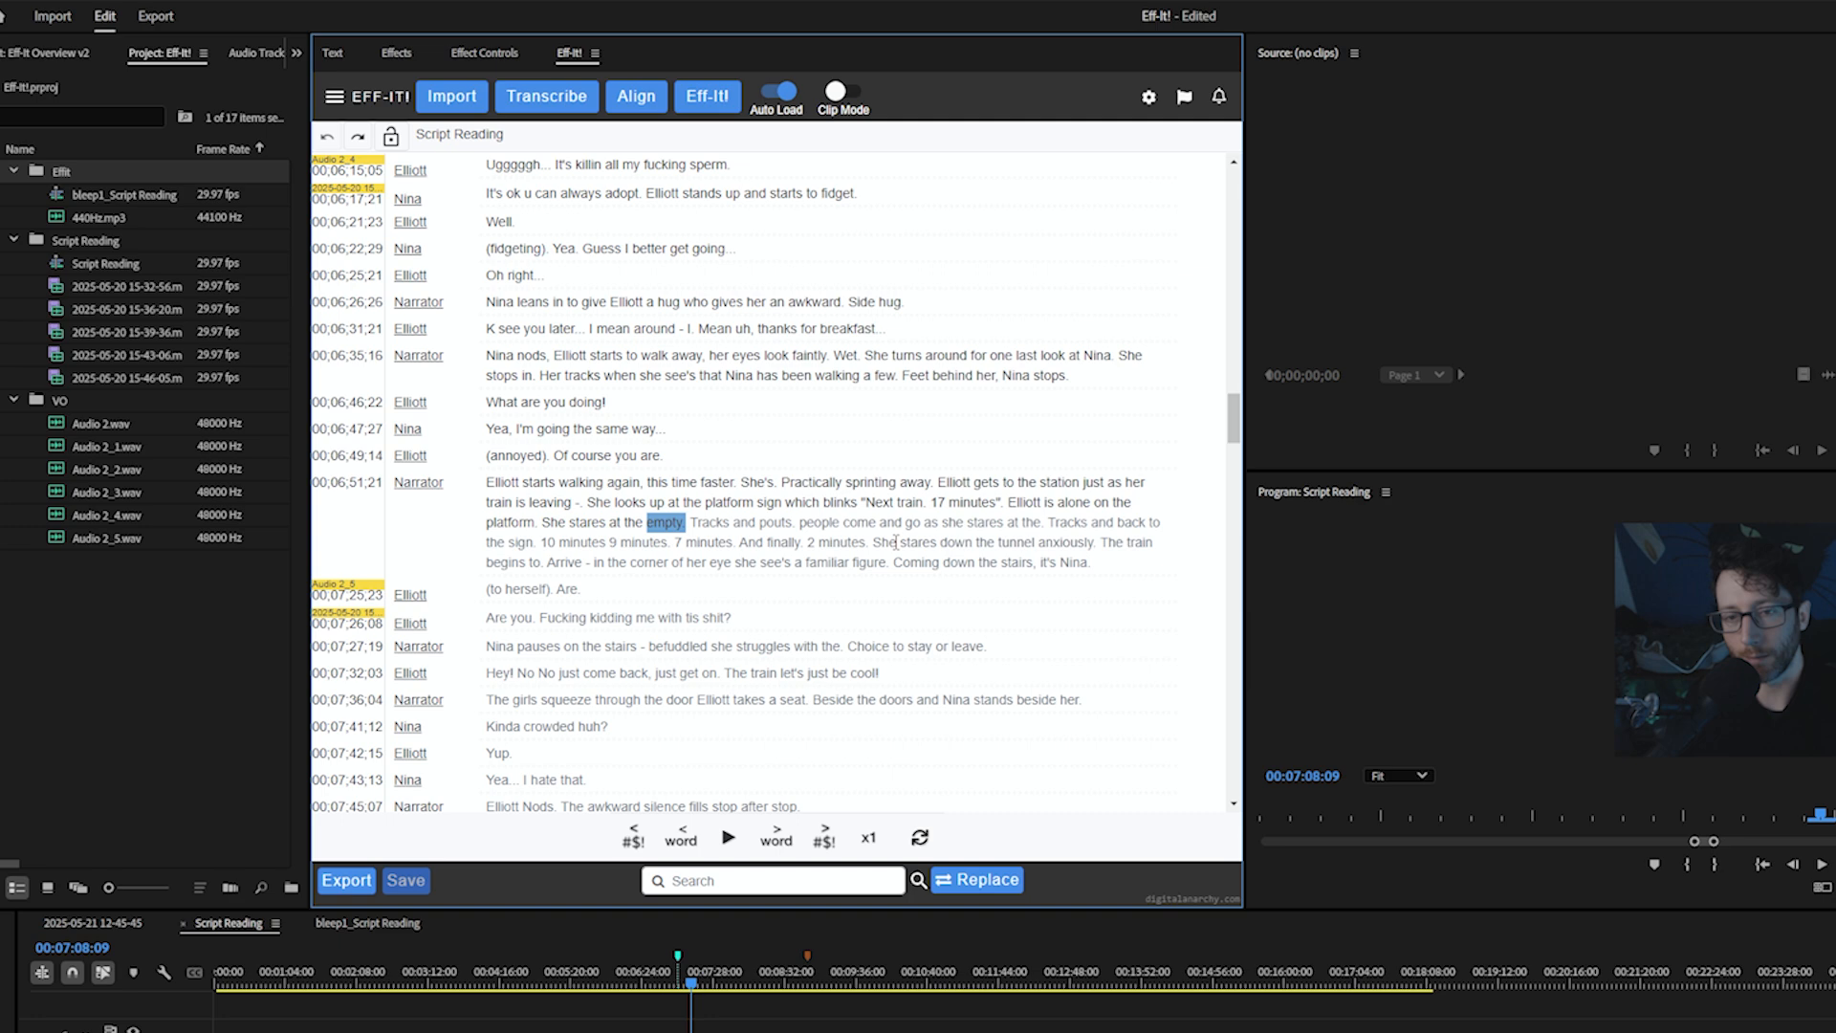
click(799, 354)
click(552, 620)
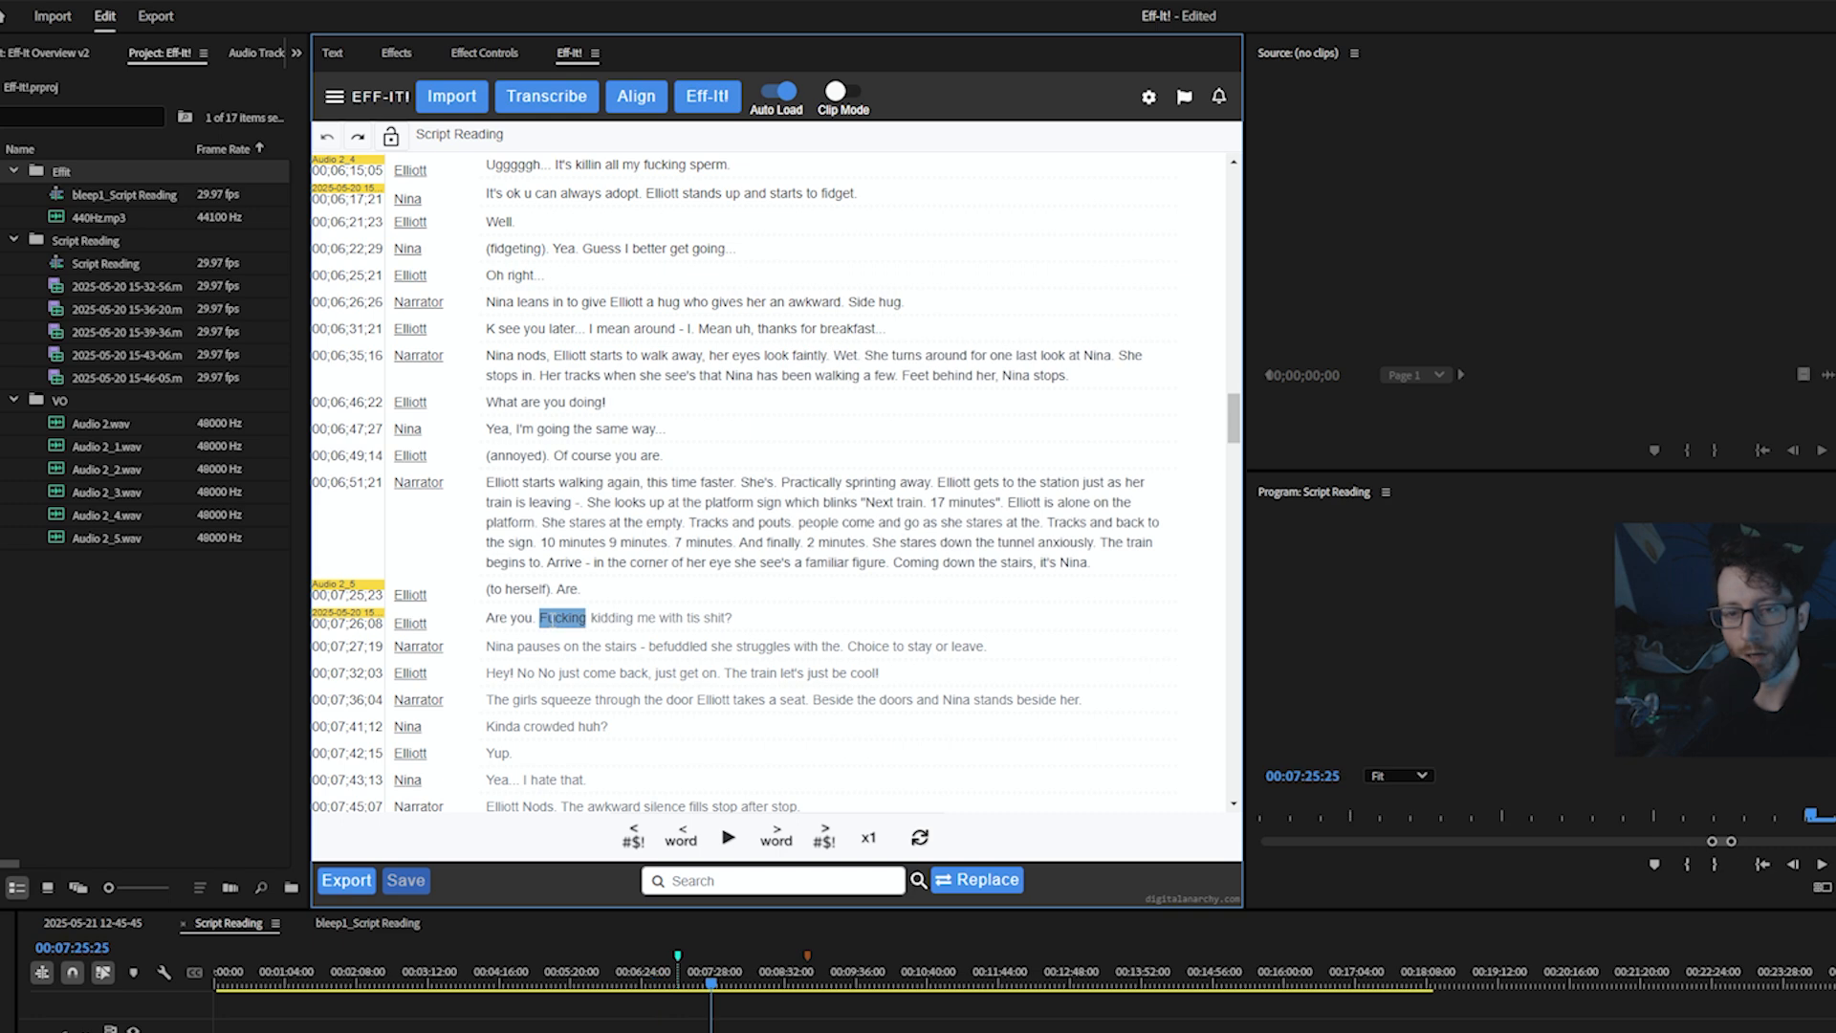
Search the transcript for fuck
click(669, 880)
text(fuck)
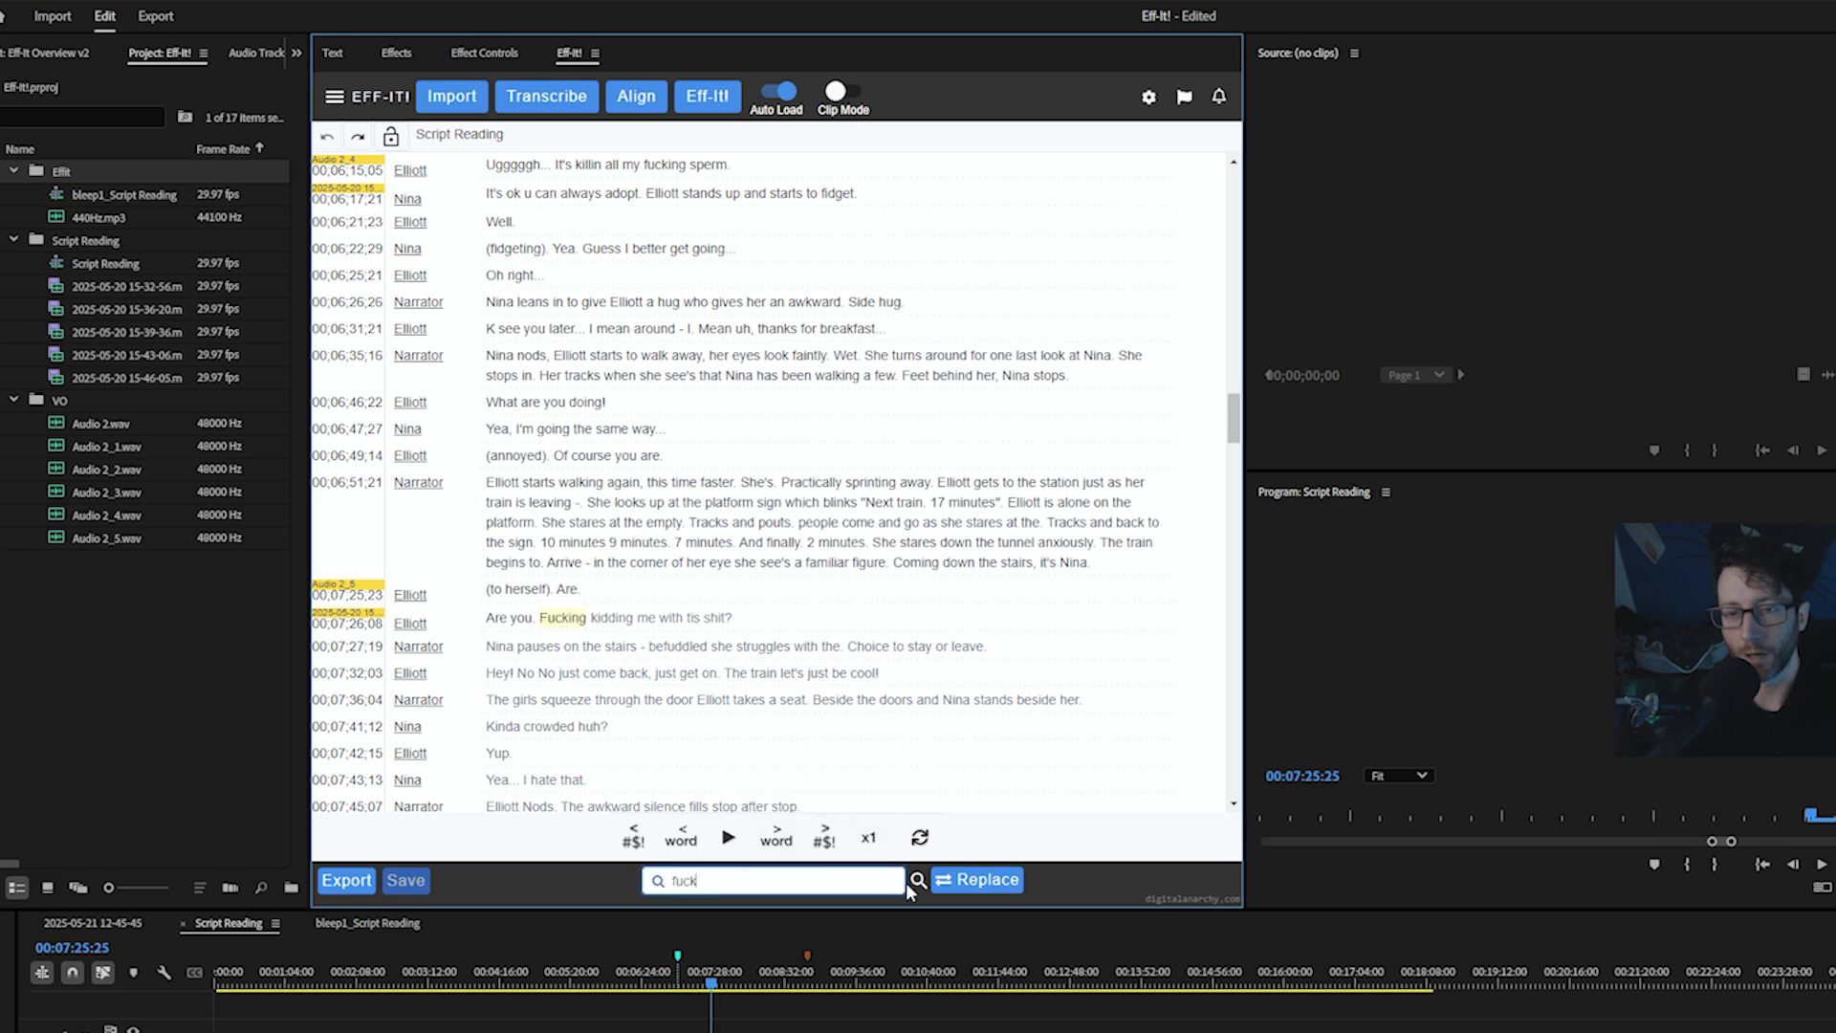
click(914, 884)
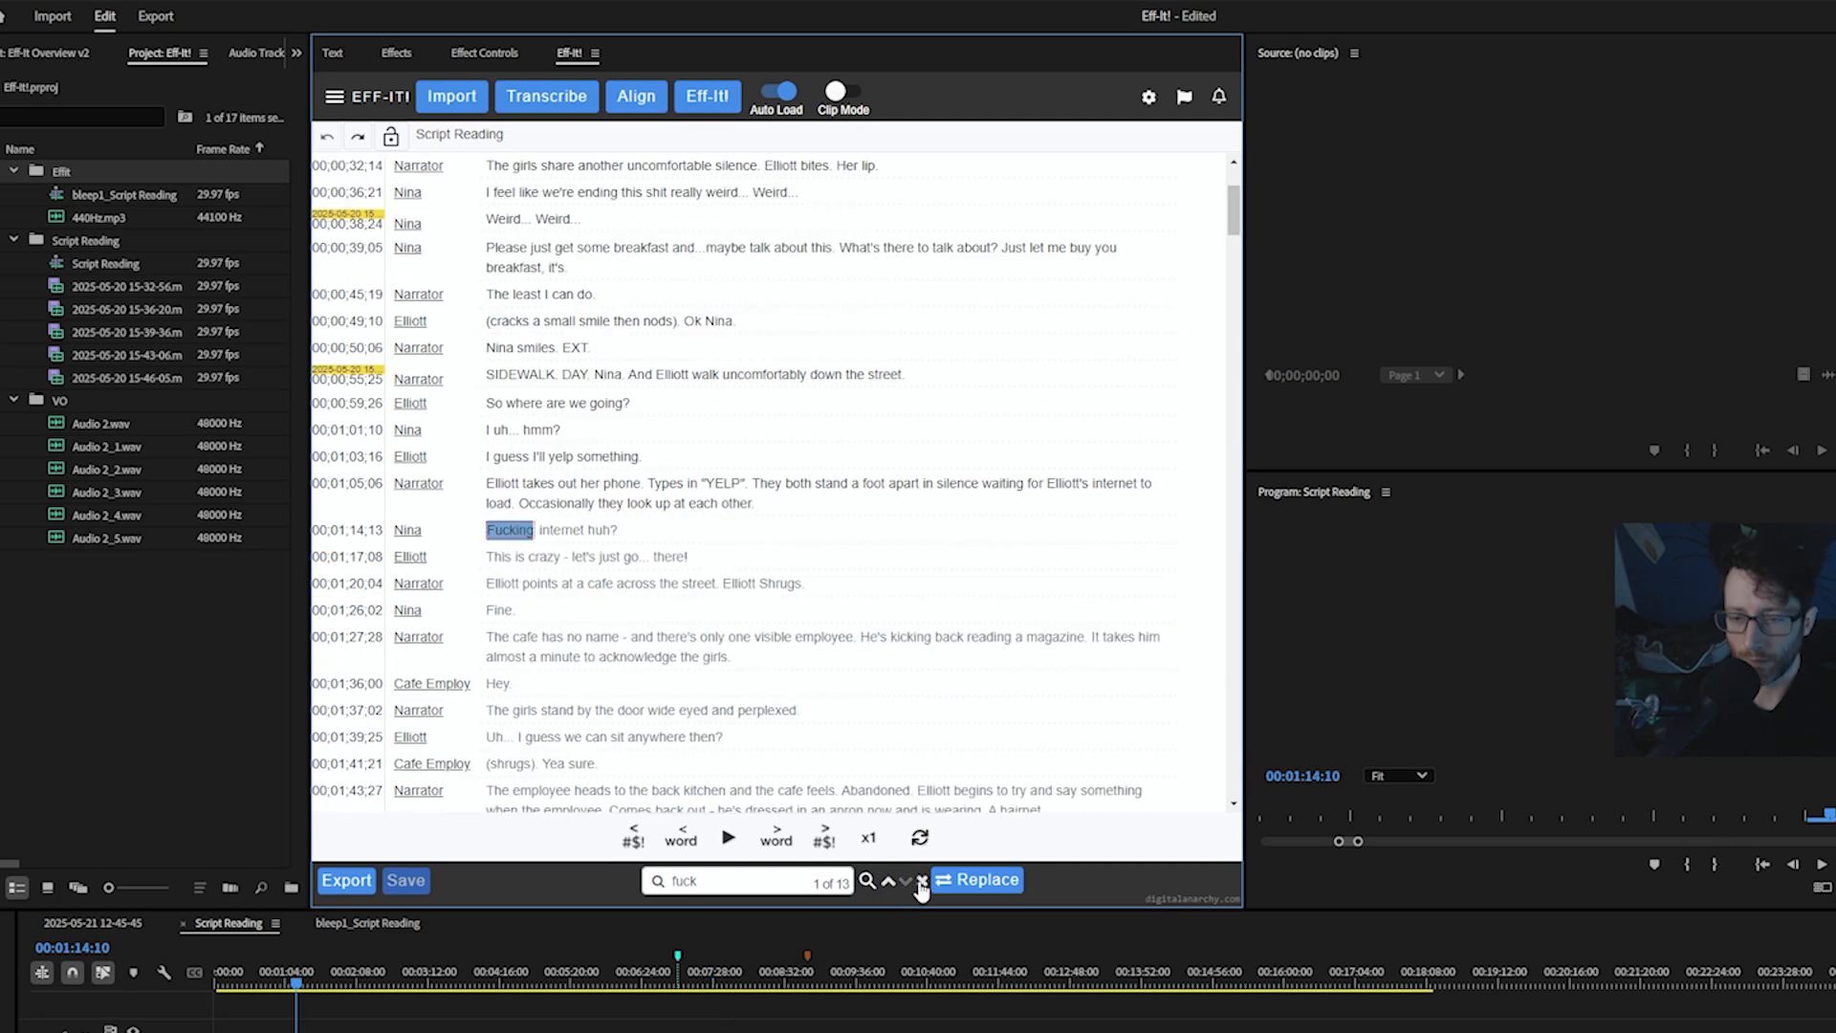
Open the replace field, enter duck as the replacement for fuck, and step through the matches
click(957, 879)
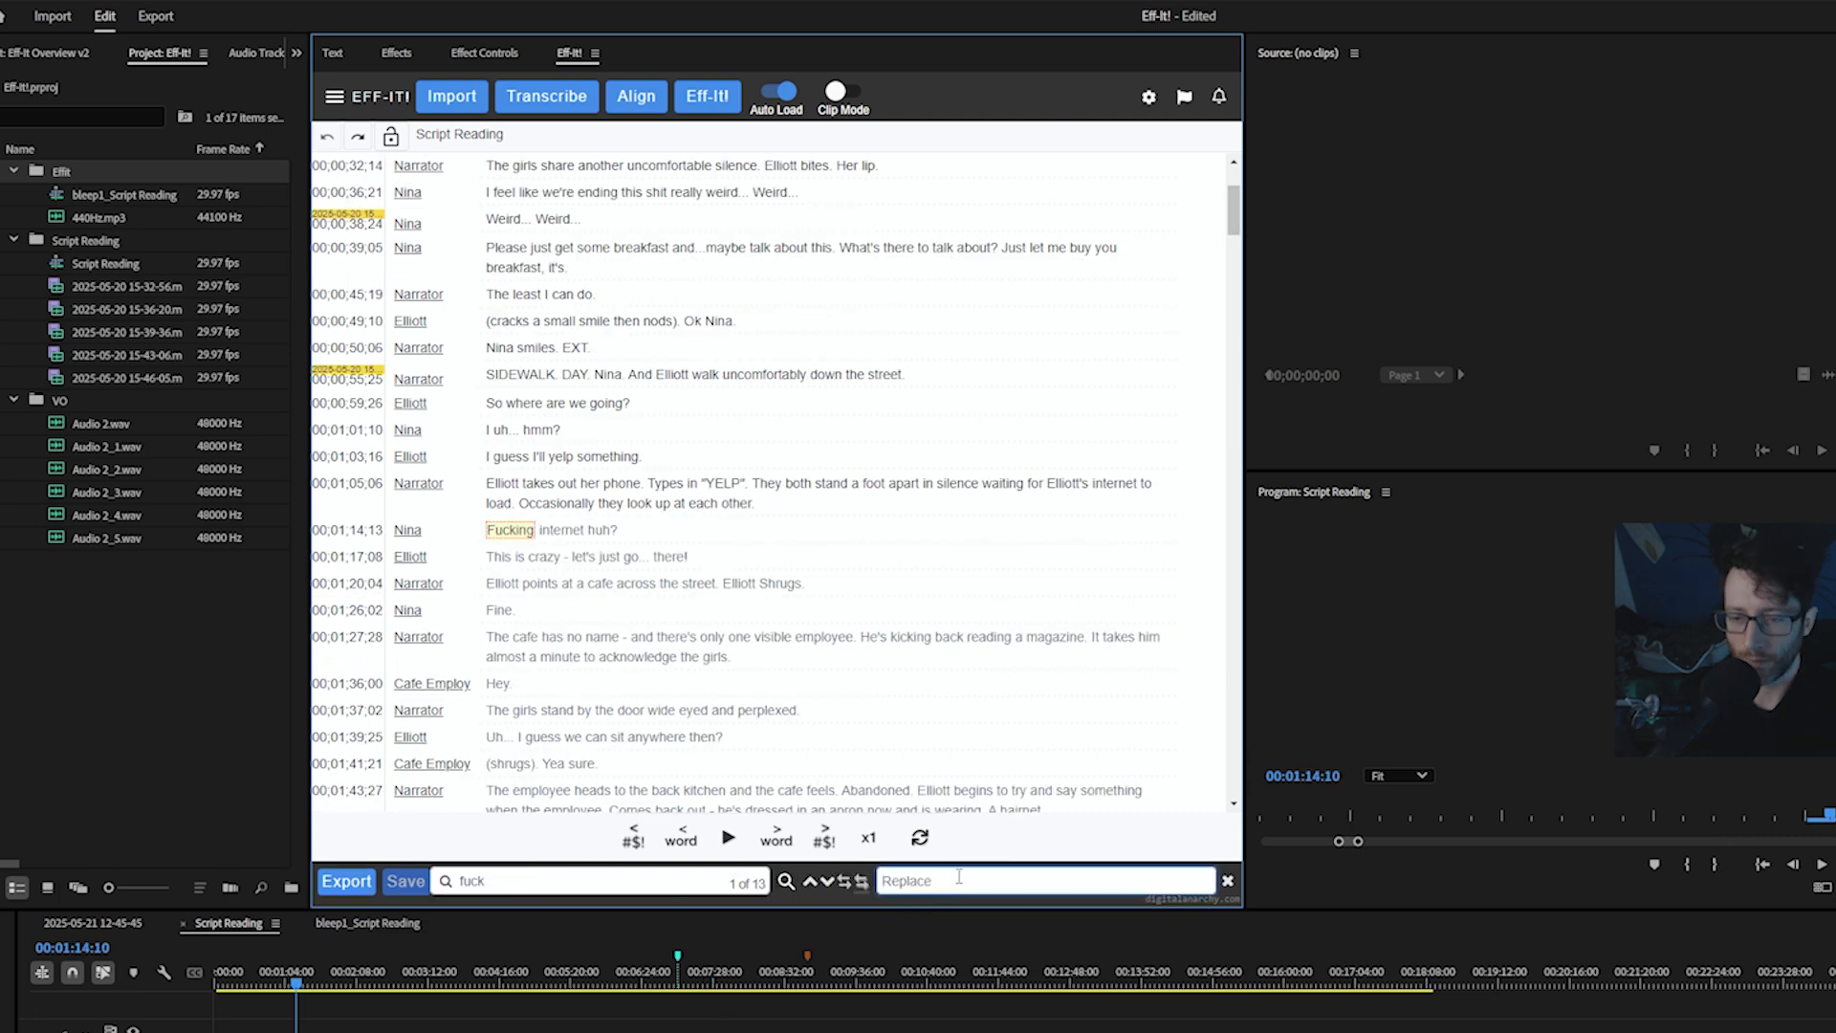
text(duck)
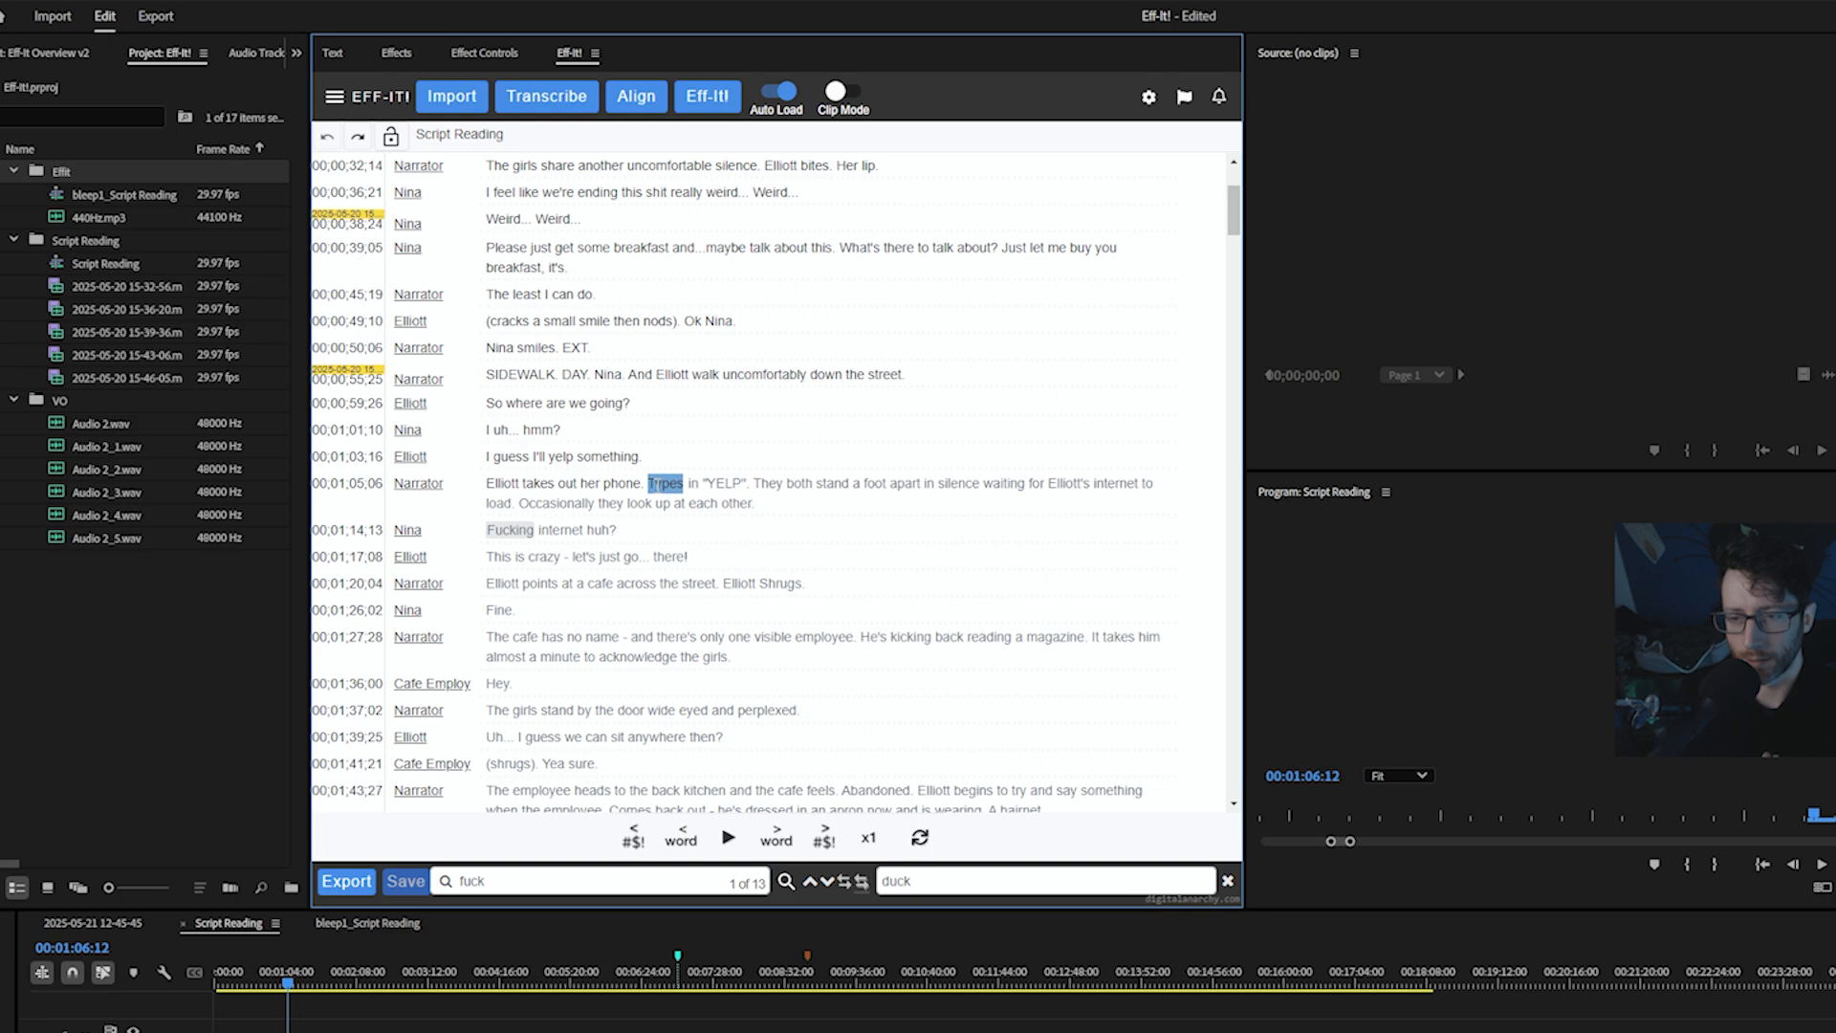
key(Right)
key(Right)
key(Right)
key(Right)
key(Right)
key(Right)
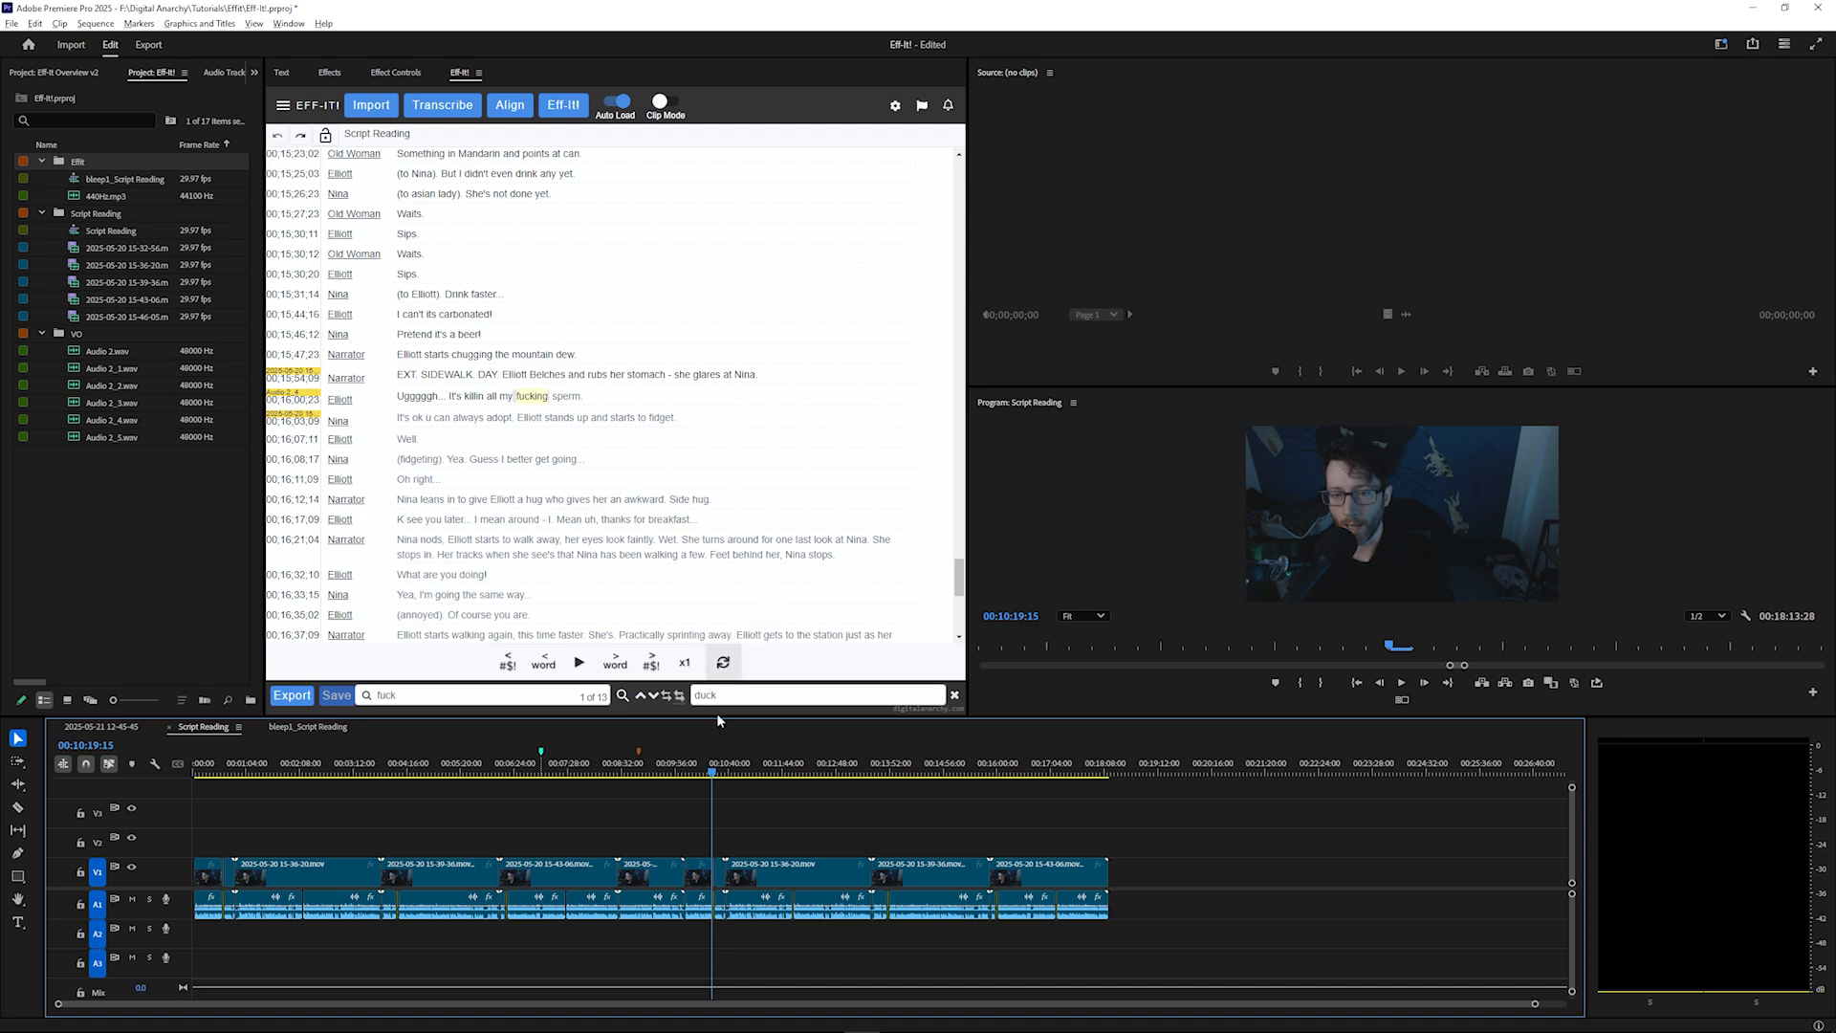
click(723, 660)
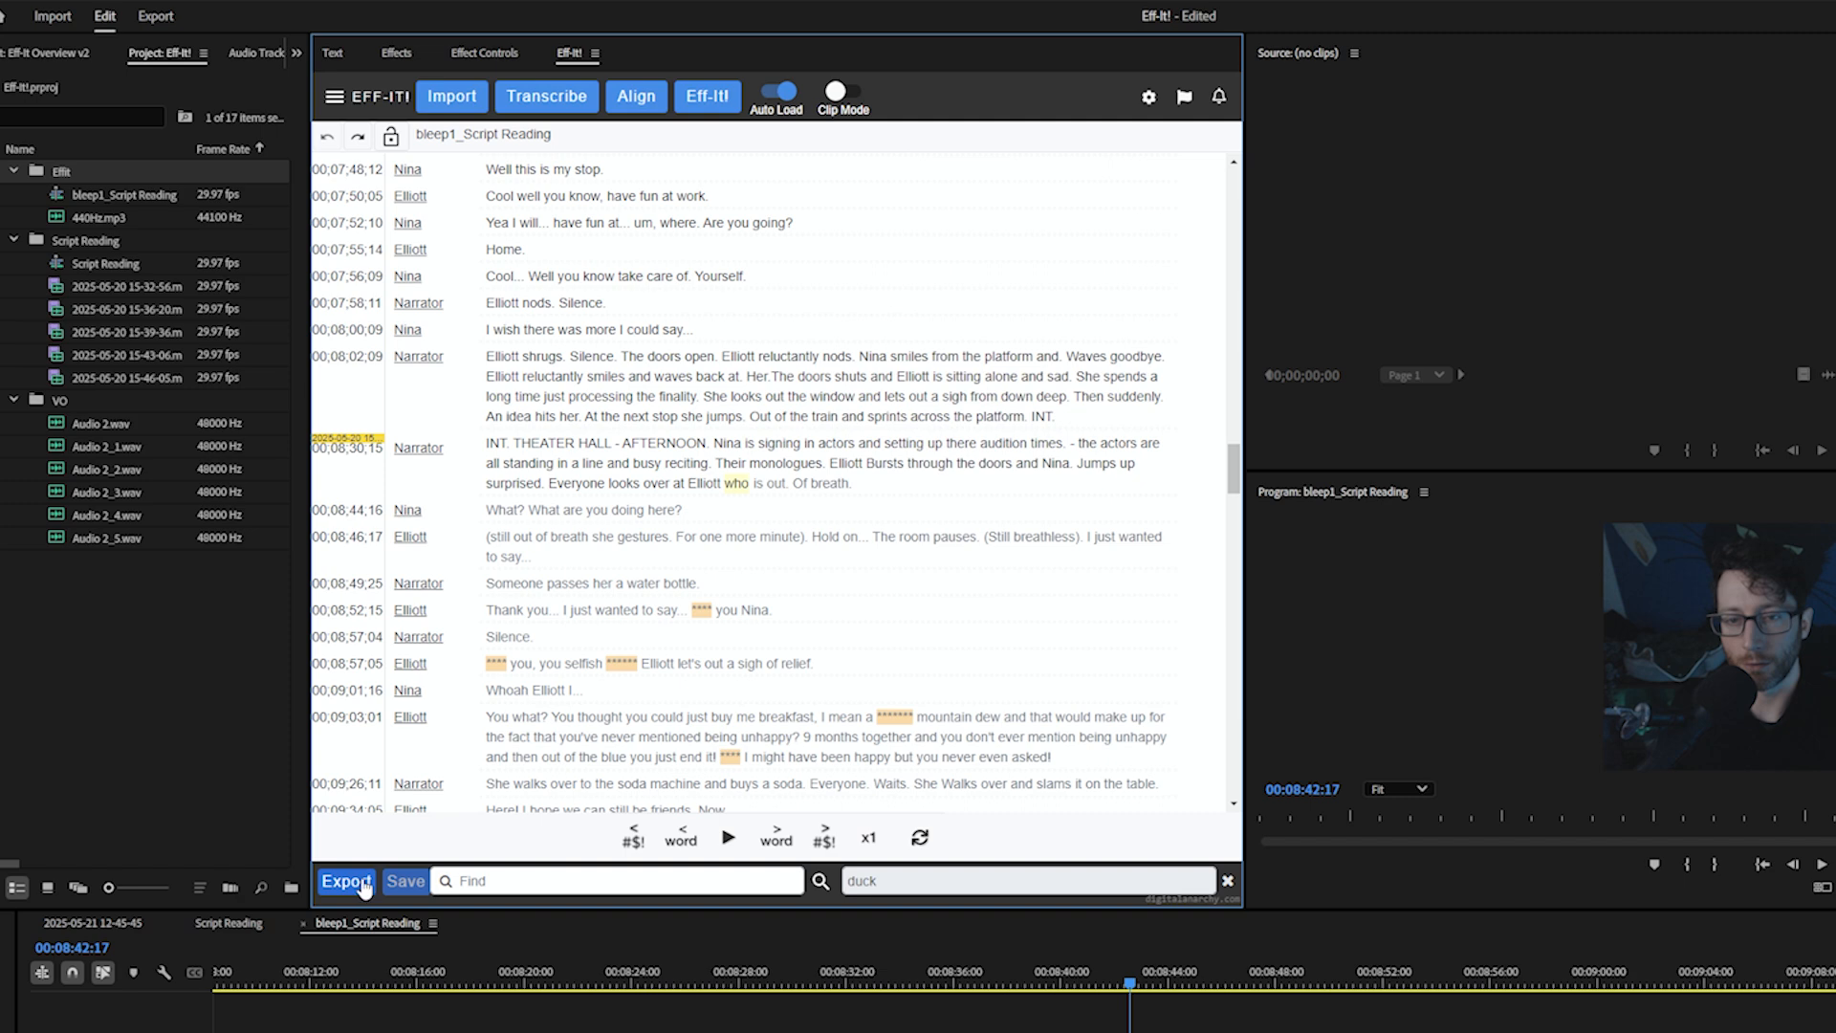
Open the Export dialog and review the caption format options
click(362, 886)
click(369, 364)
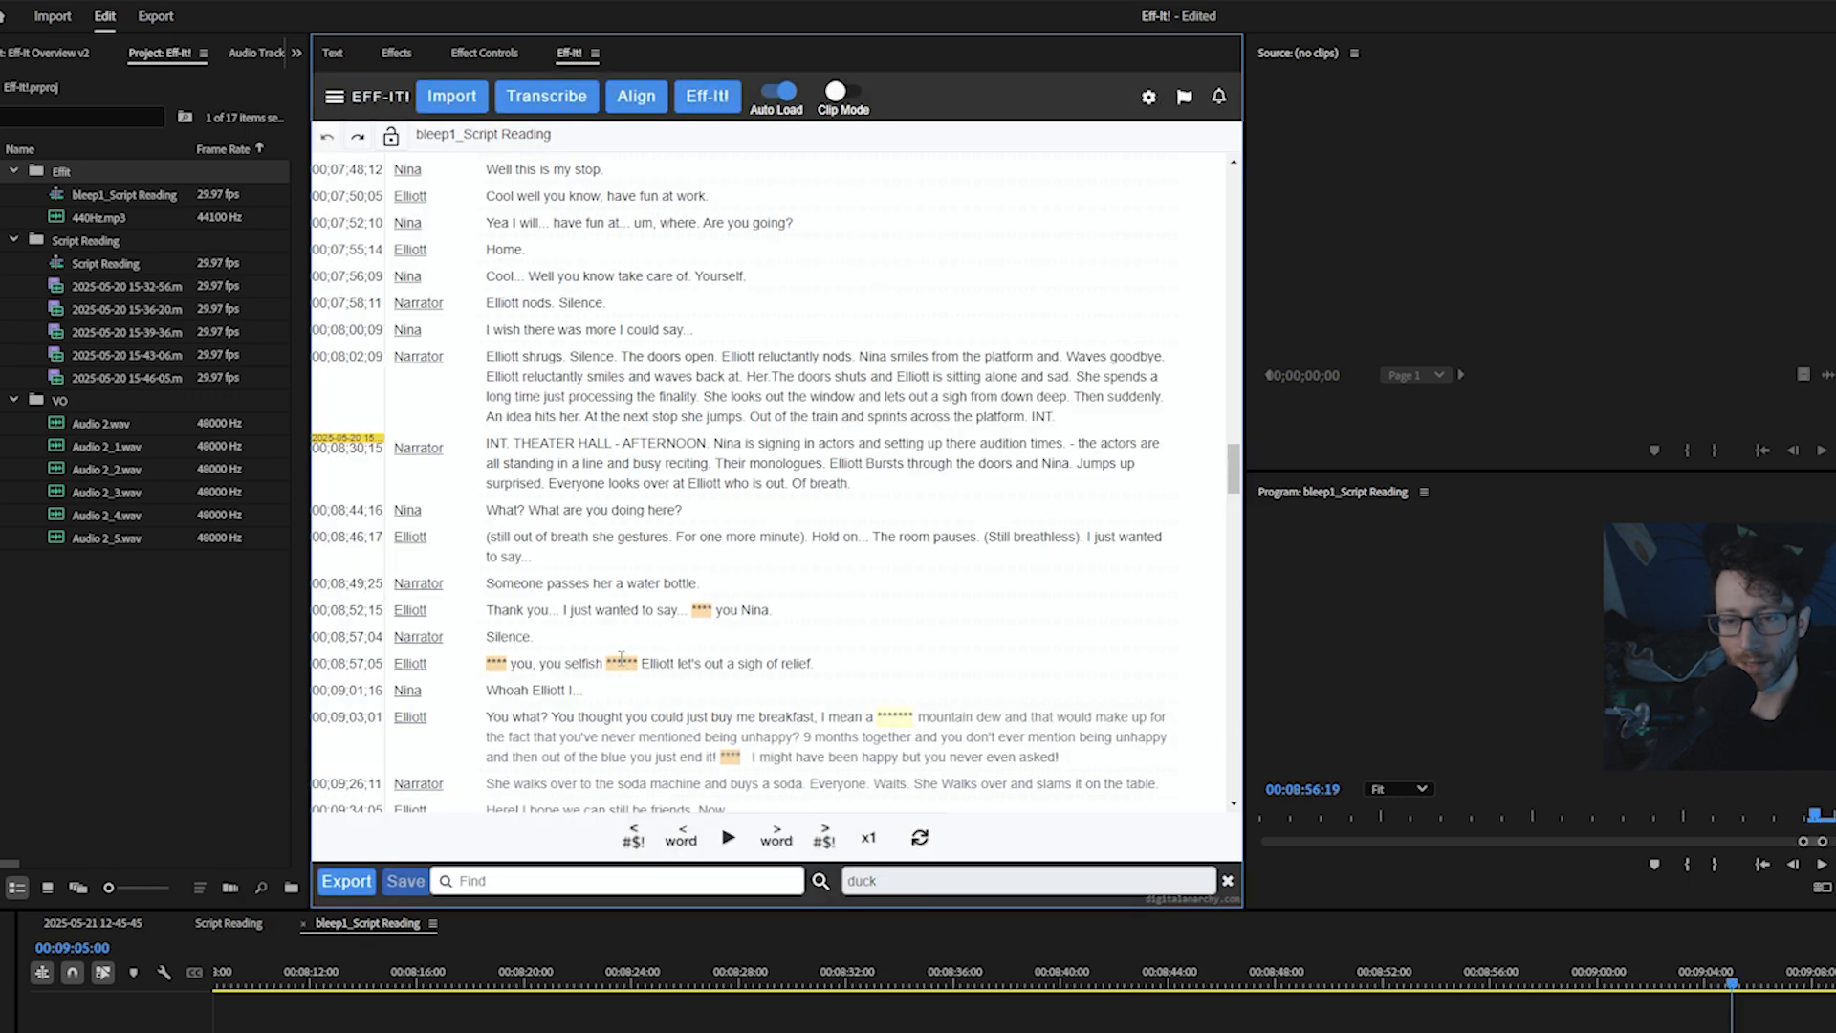
click(621, 662)
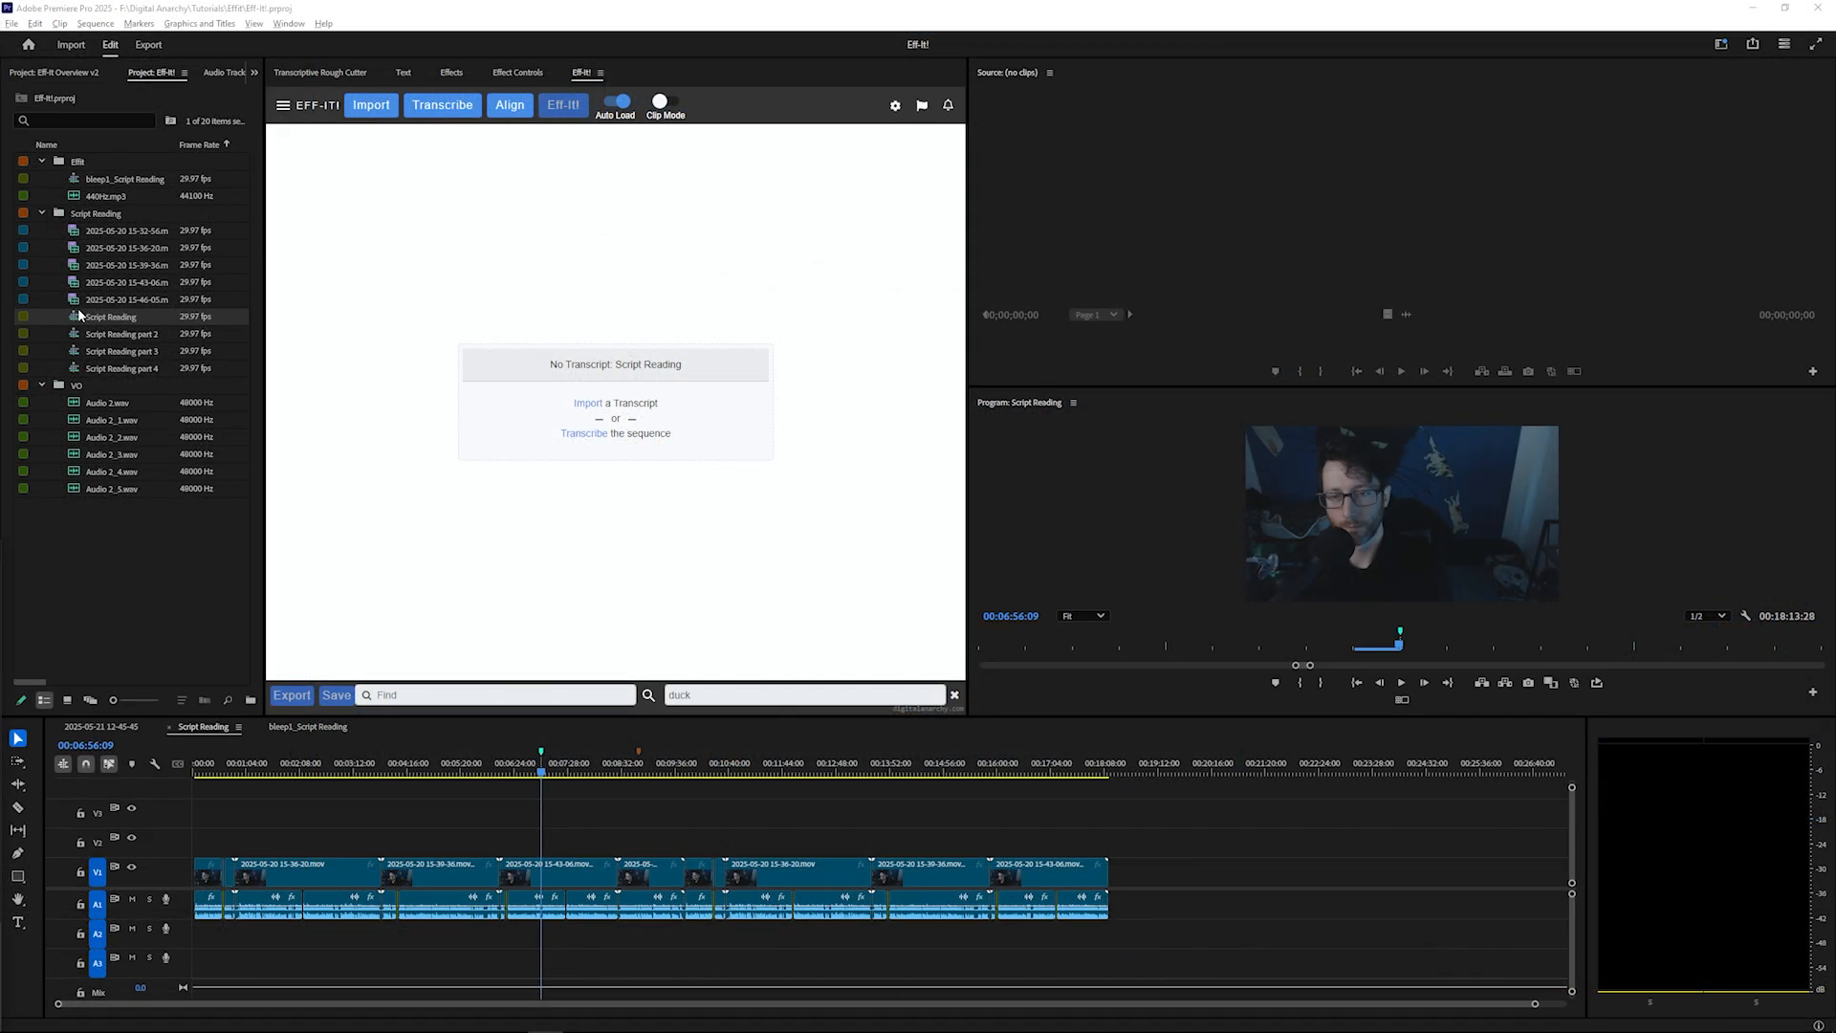
Browse the Script Reading sequences in the project bin and select the Script Reading sequence
click(79, 315)
click(82, 336)
click(86, 352)
click(94, 370)
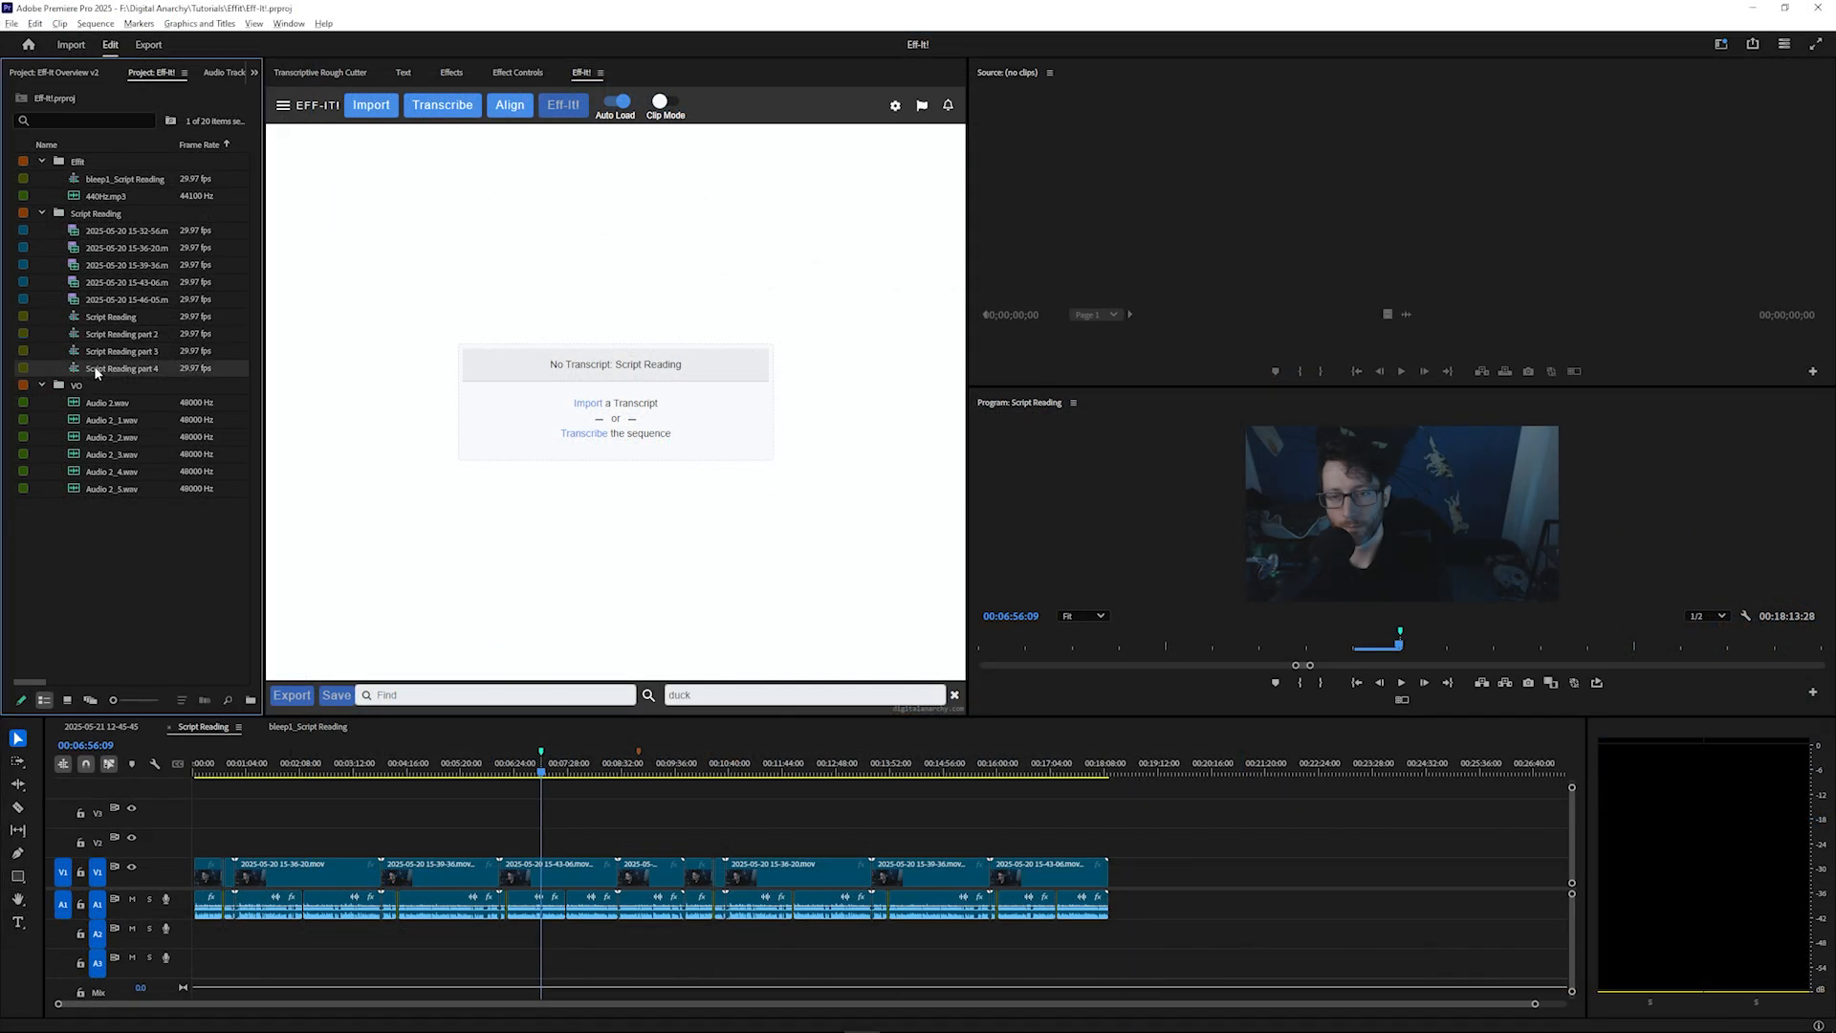
click(102, 318)
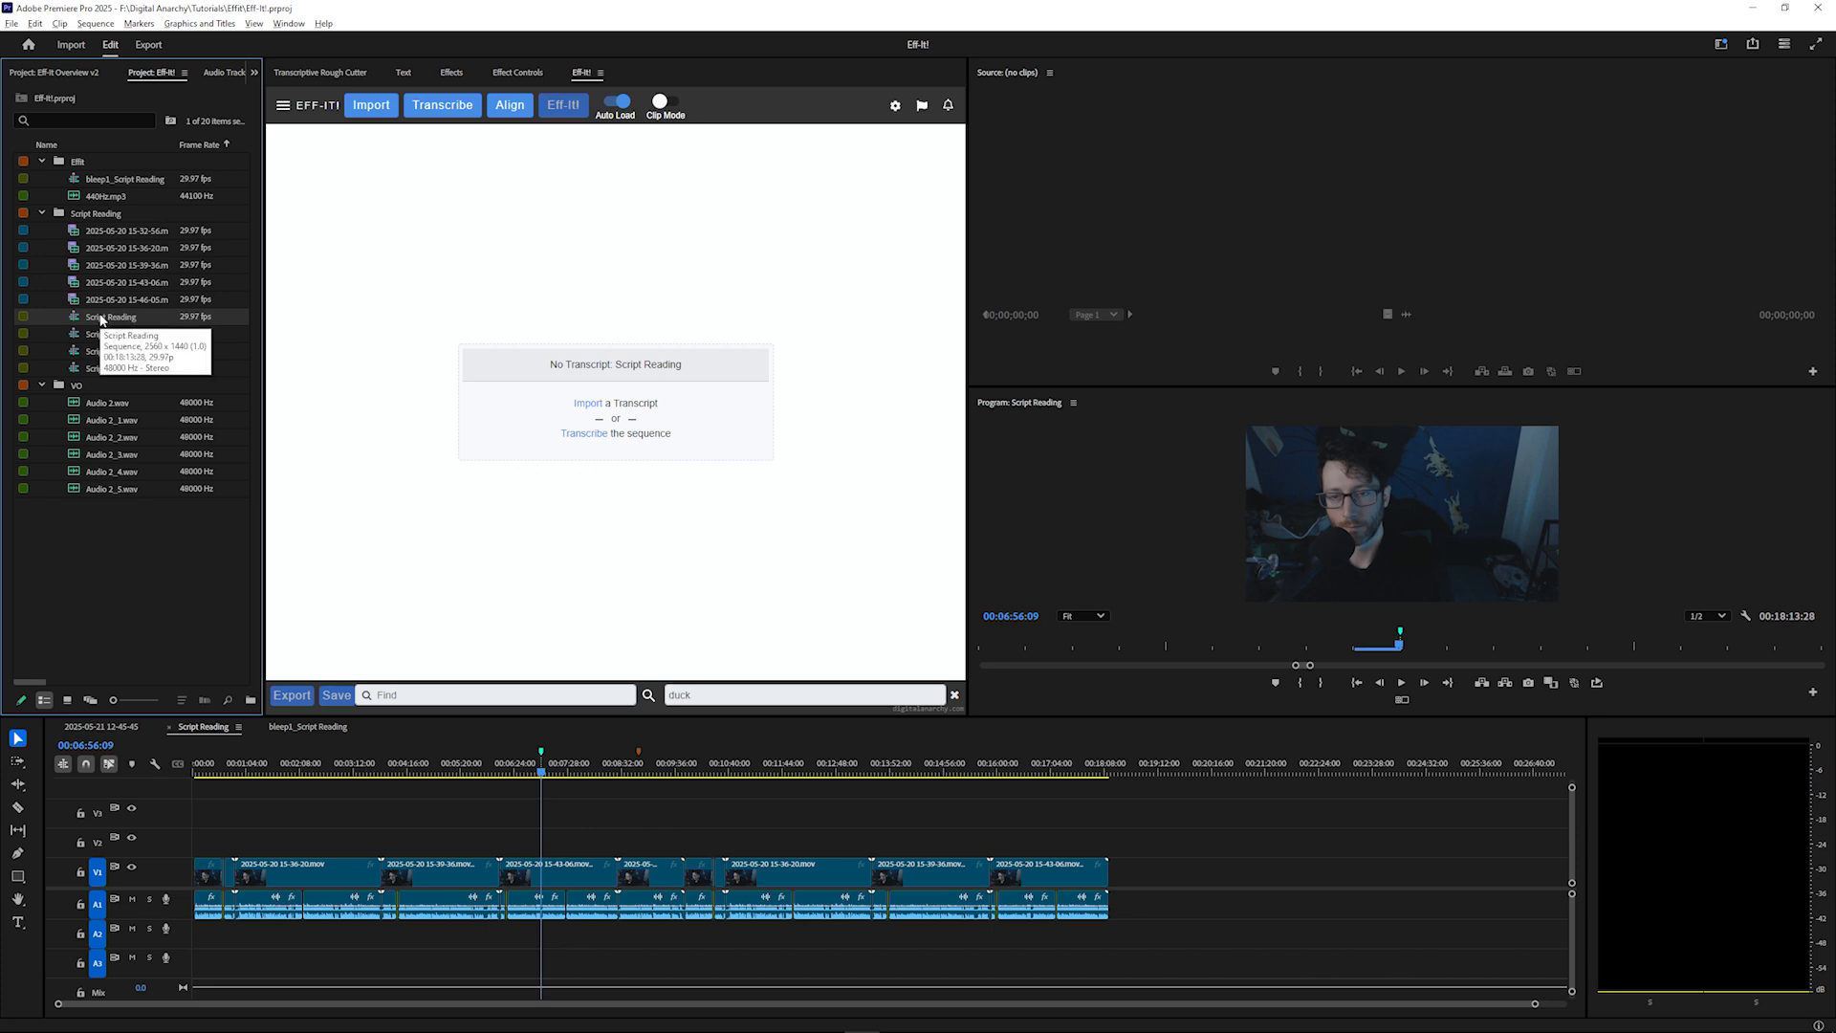
Import the Script Reading.txt file as a plain text transcript aligned to the sequence
click(371, 106)
click(528, 371)
click(535, 408)
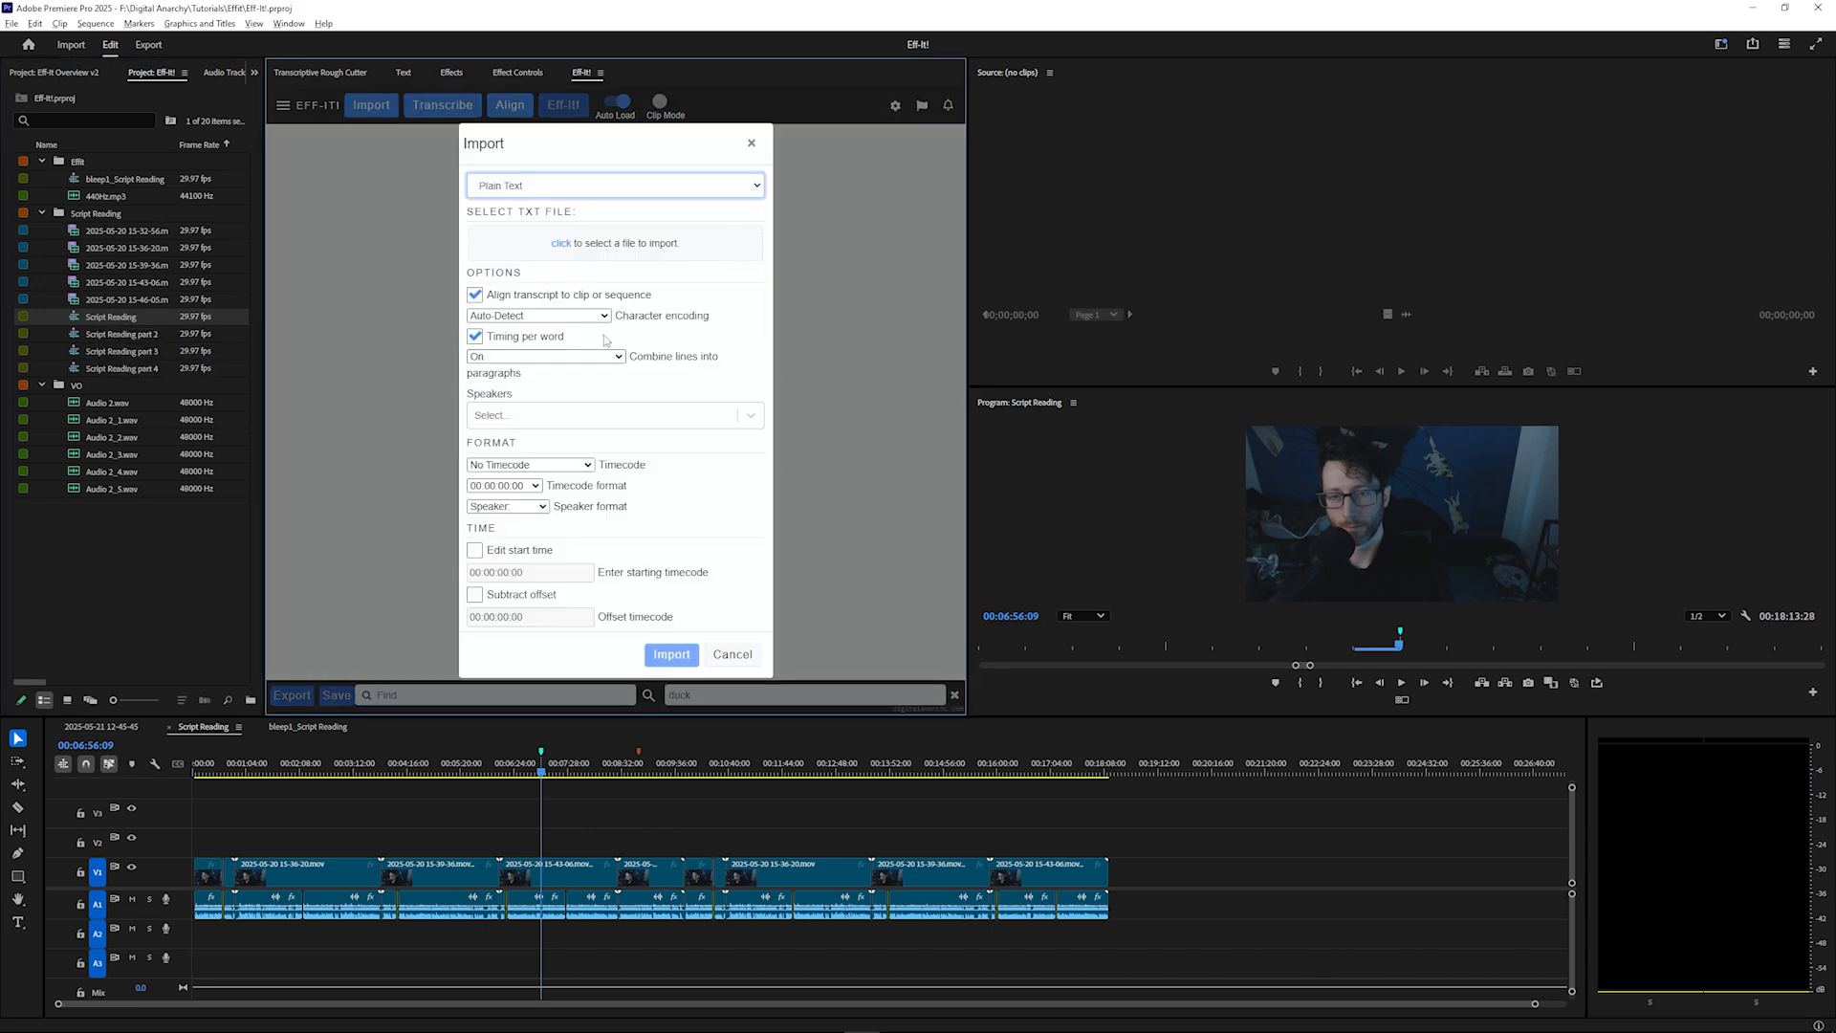
click(603, 247)
click(634, 202)
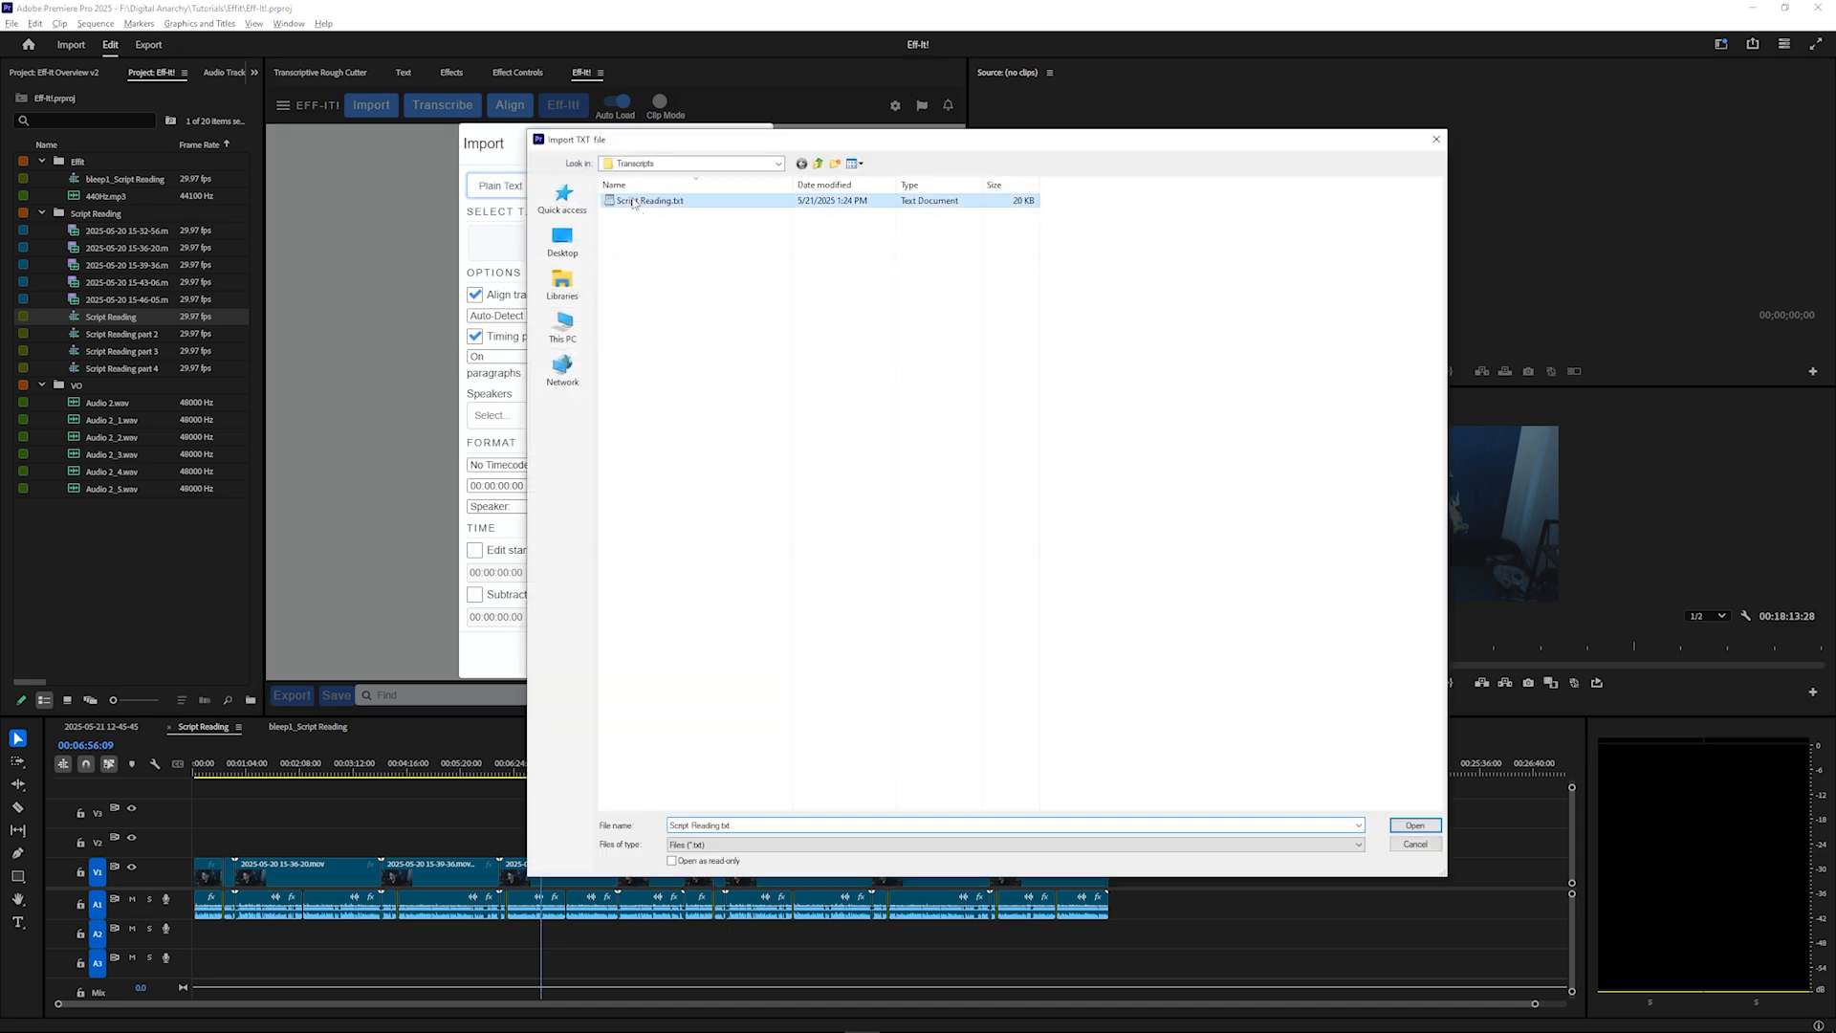
click(1415, 825)
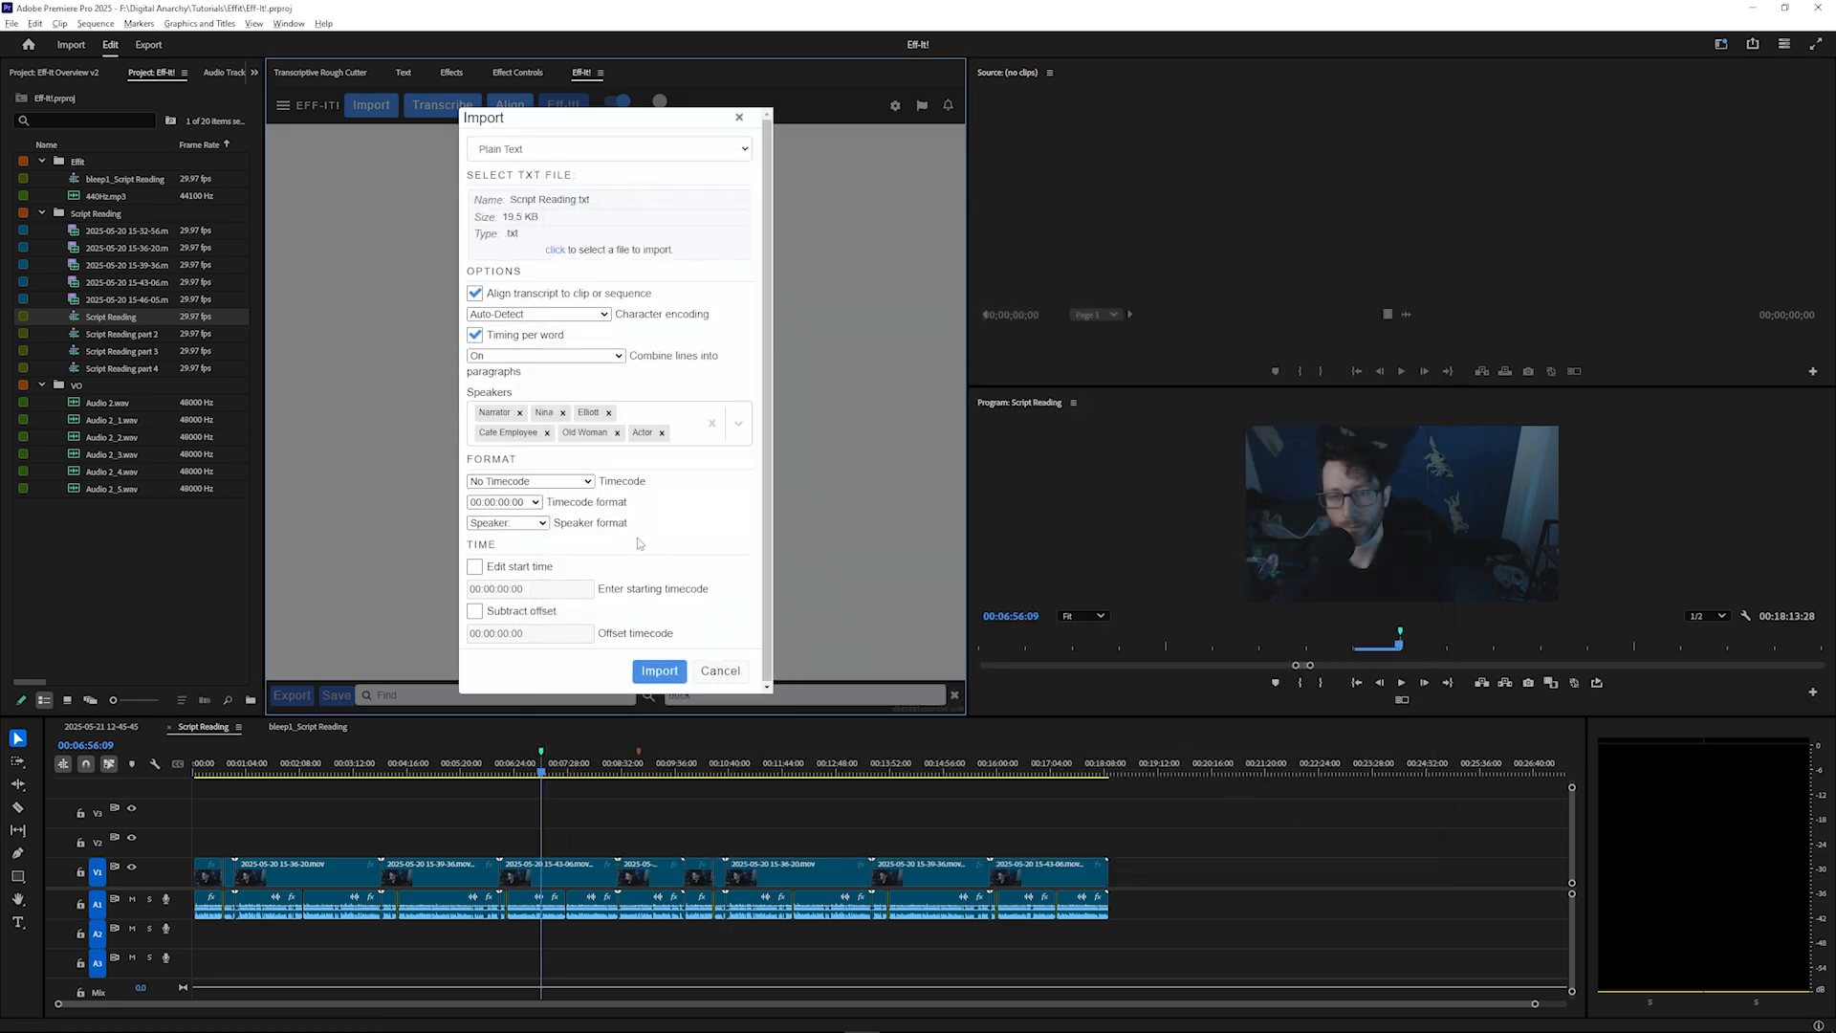
click(488, 299)
click(658, 672)
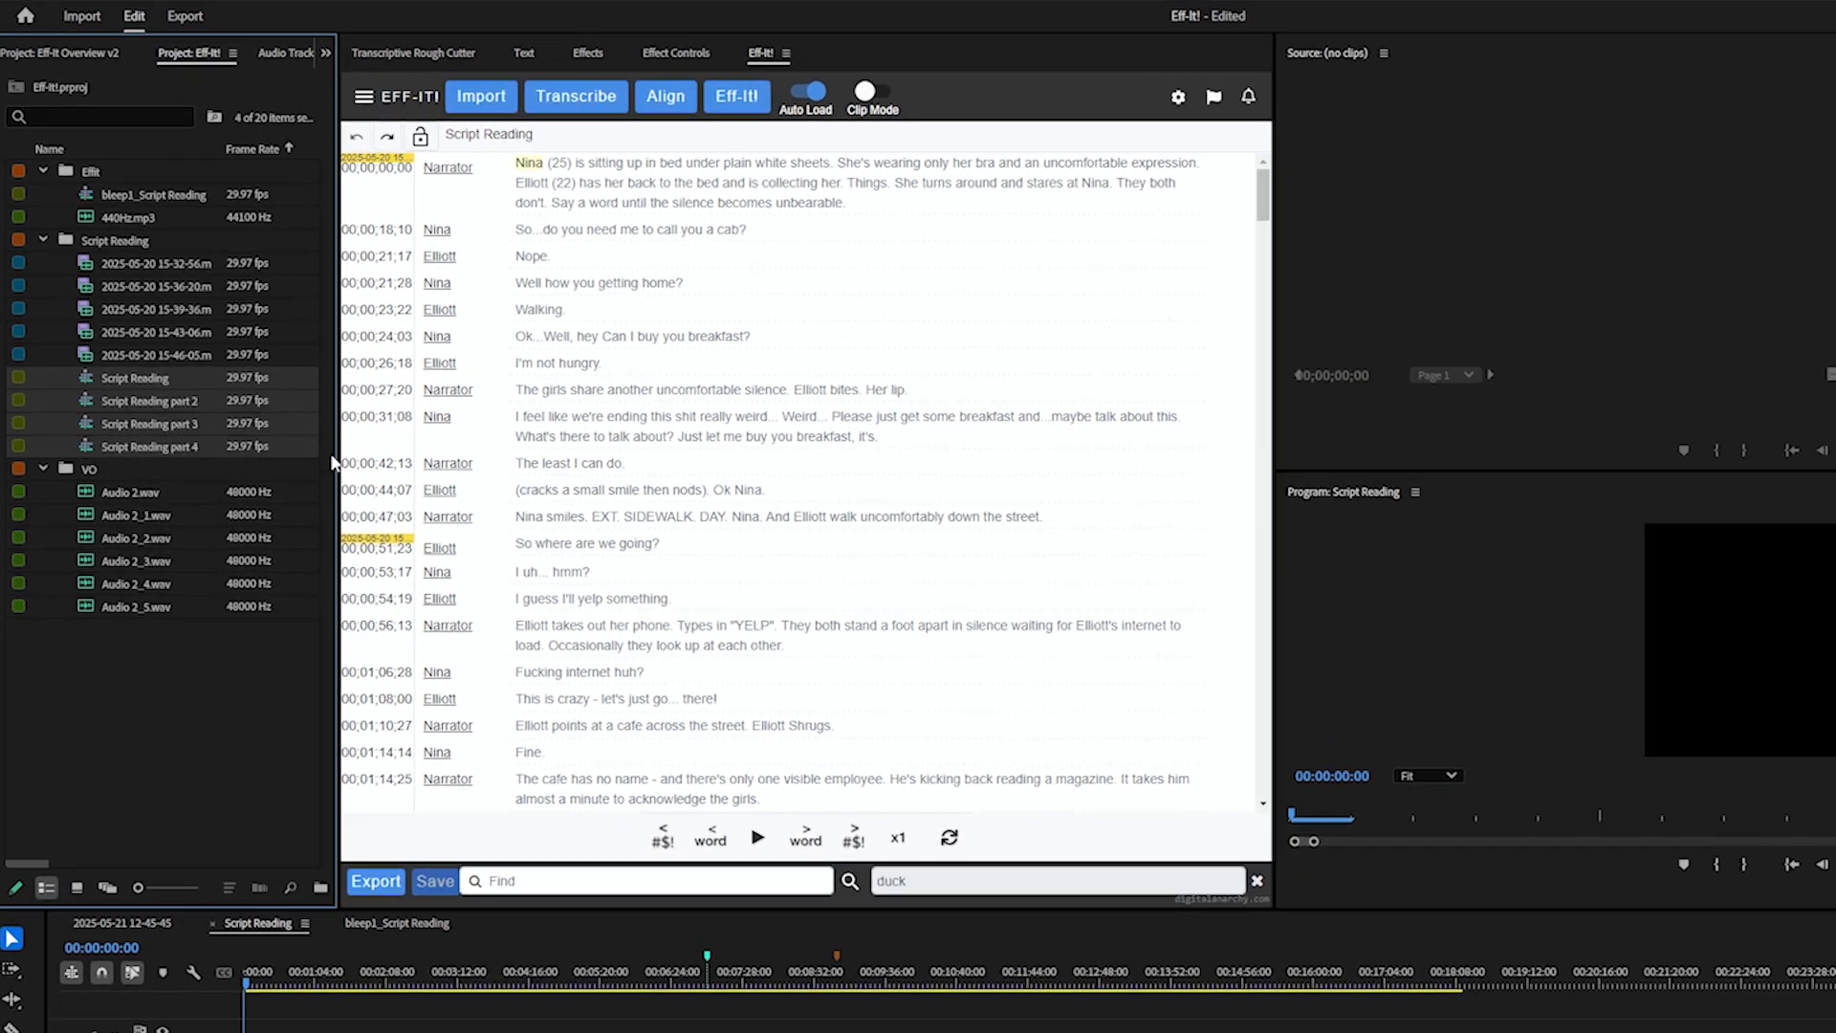
Run Batch Align Transcripts on Script Reading and the three other selected sequences
click(368, 98)
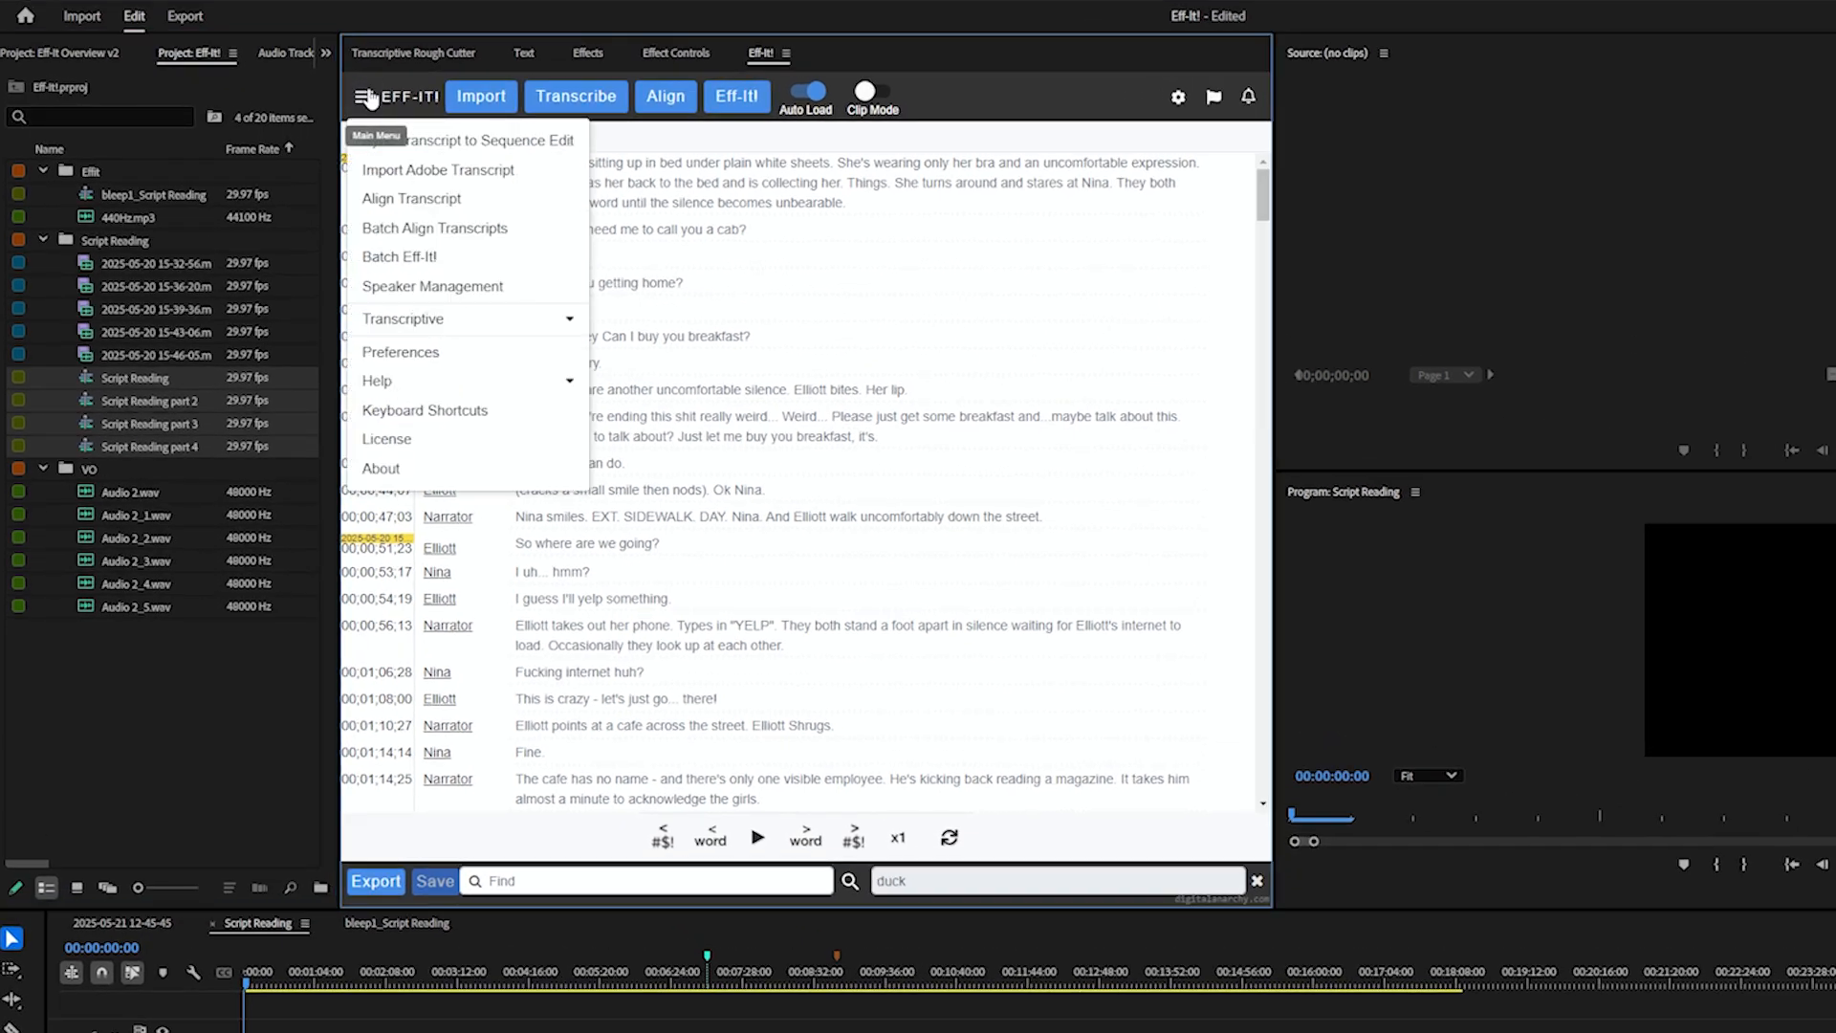
click(475, 230)
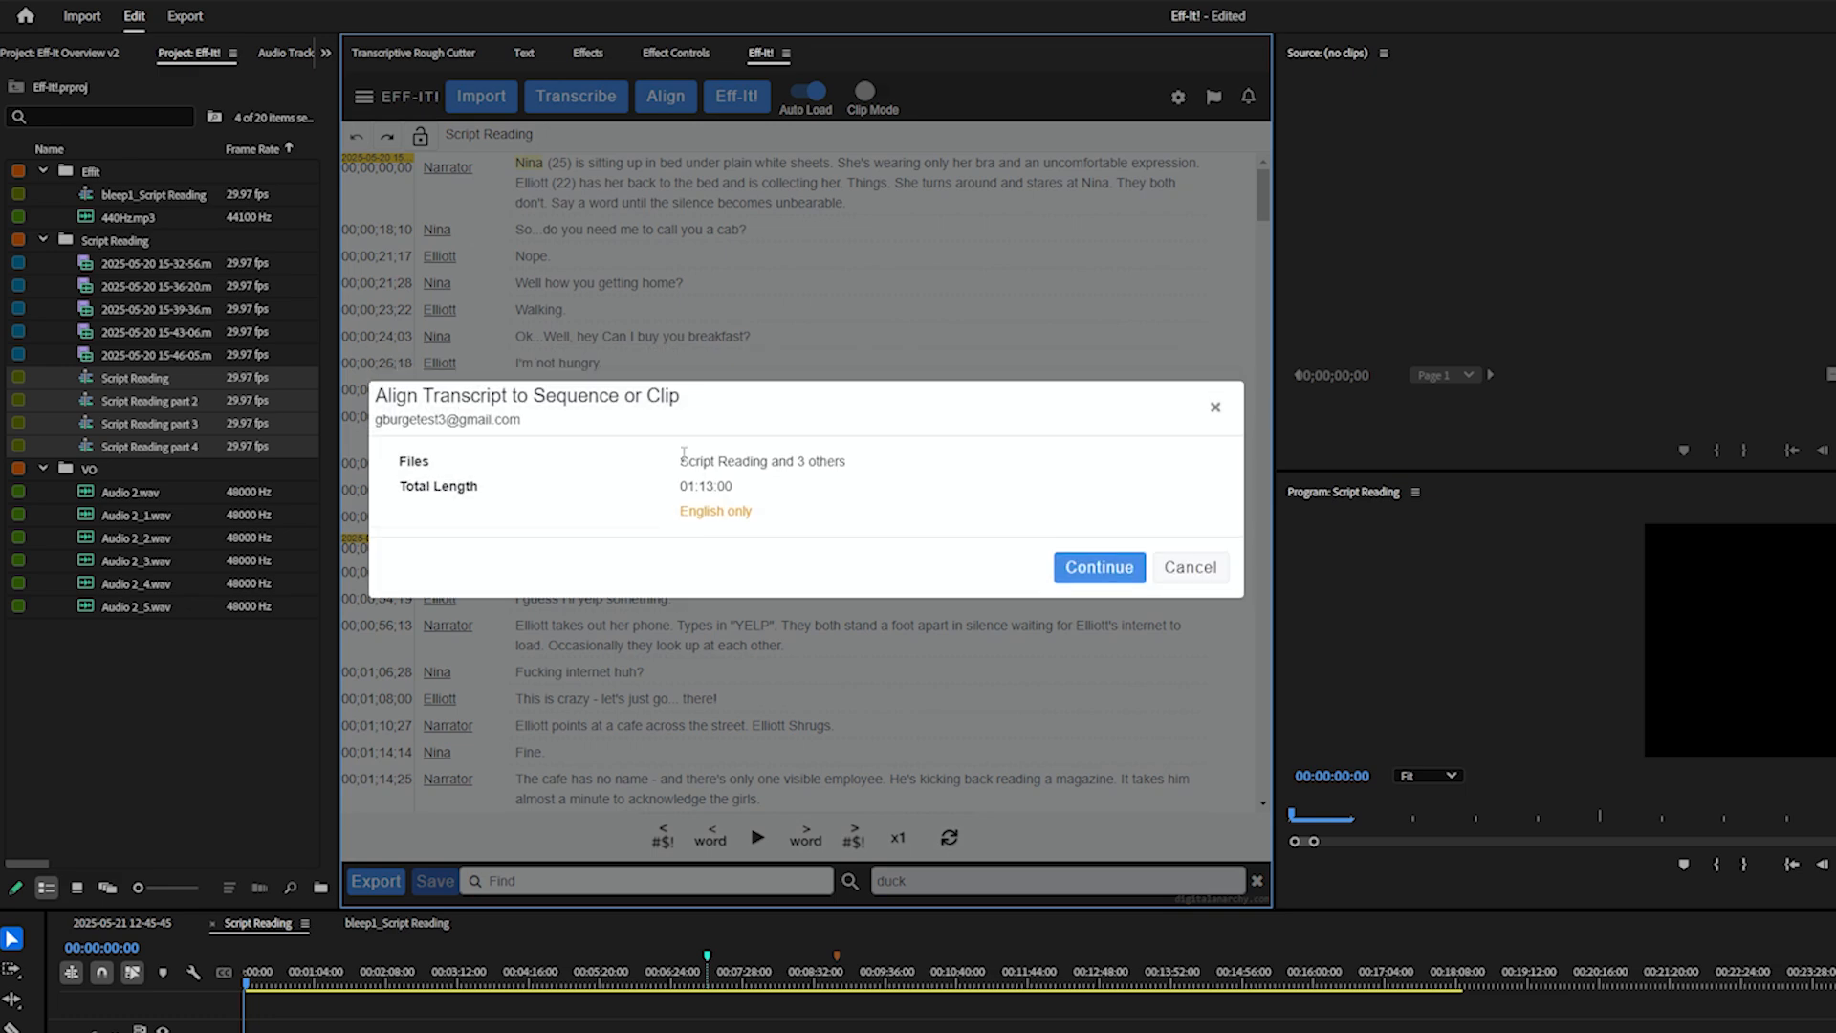
drag(690, 456, 871, 475)
click(899, 468)
click(1075, 570)
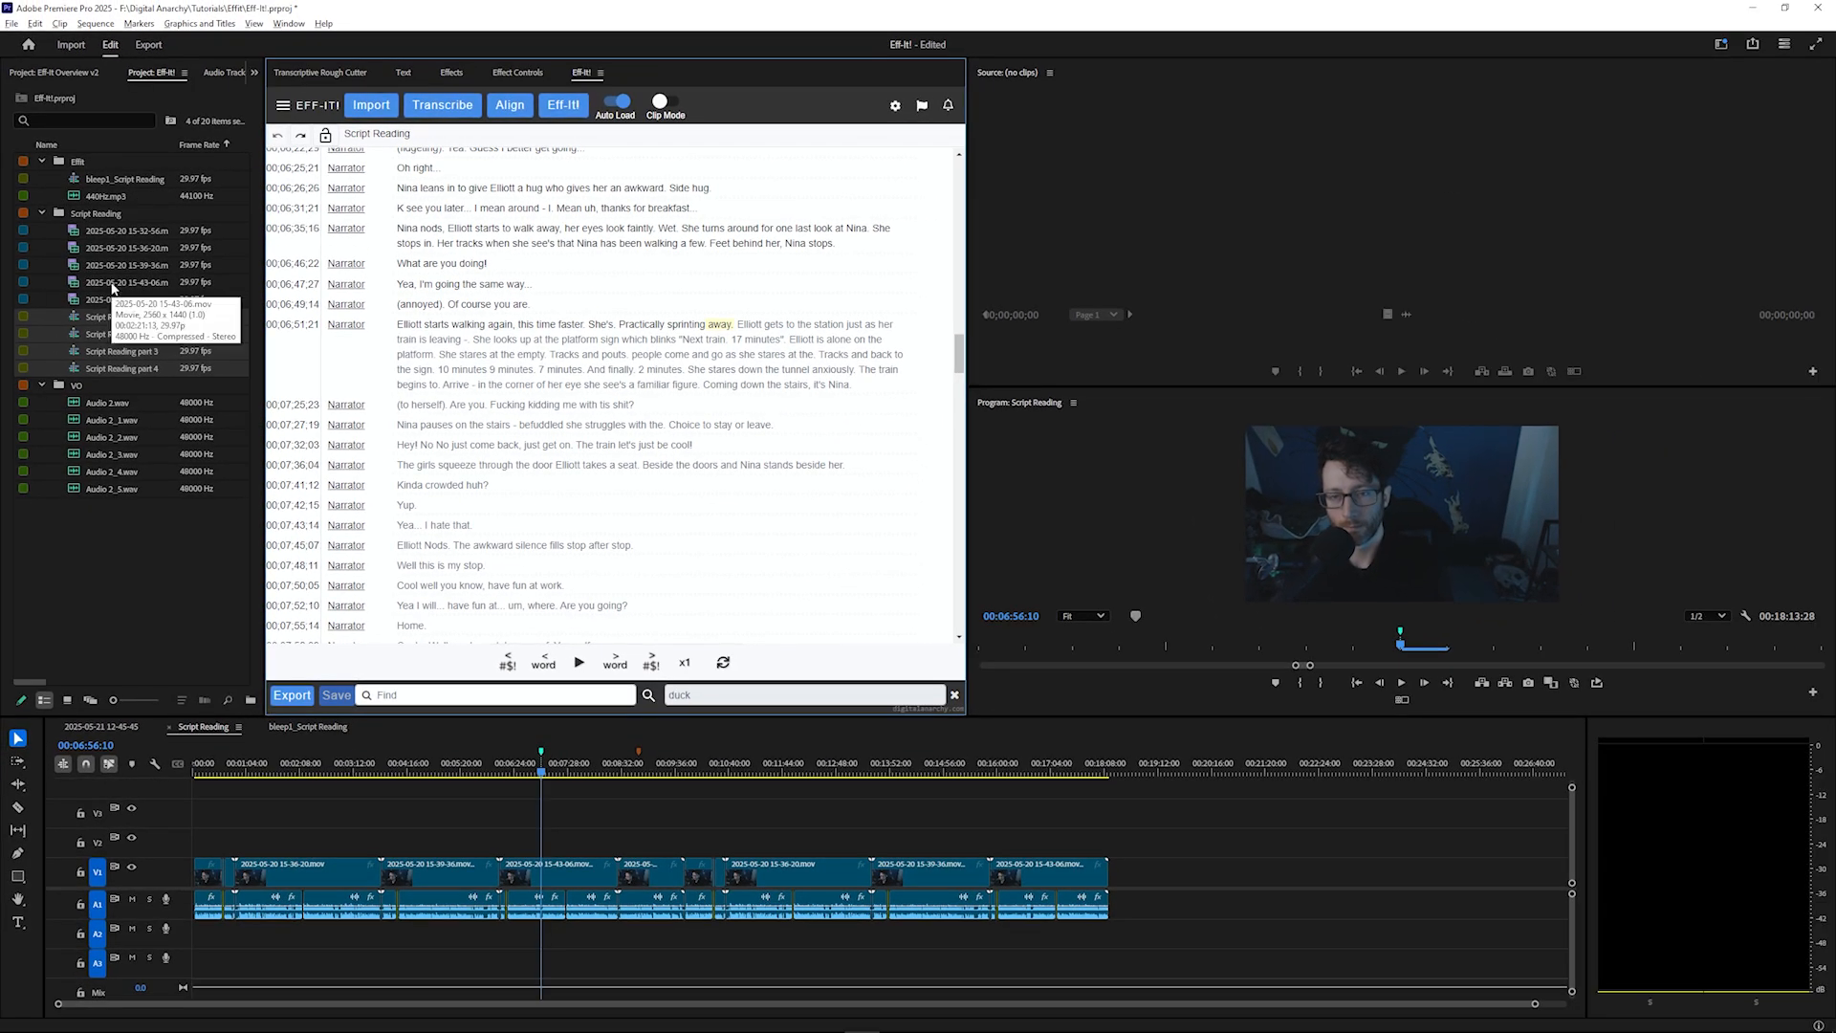
Open the Eff-It! settings and review the flagged words, sound source and caption options
click(895, 105)
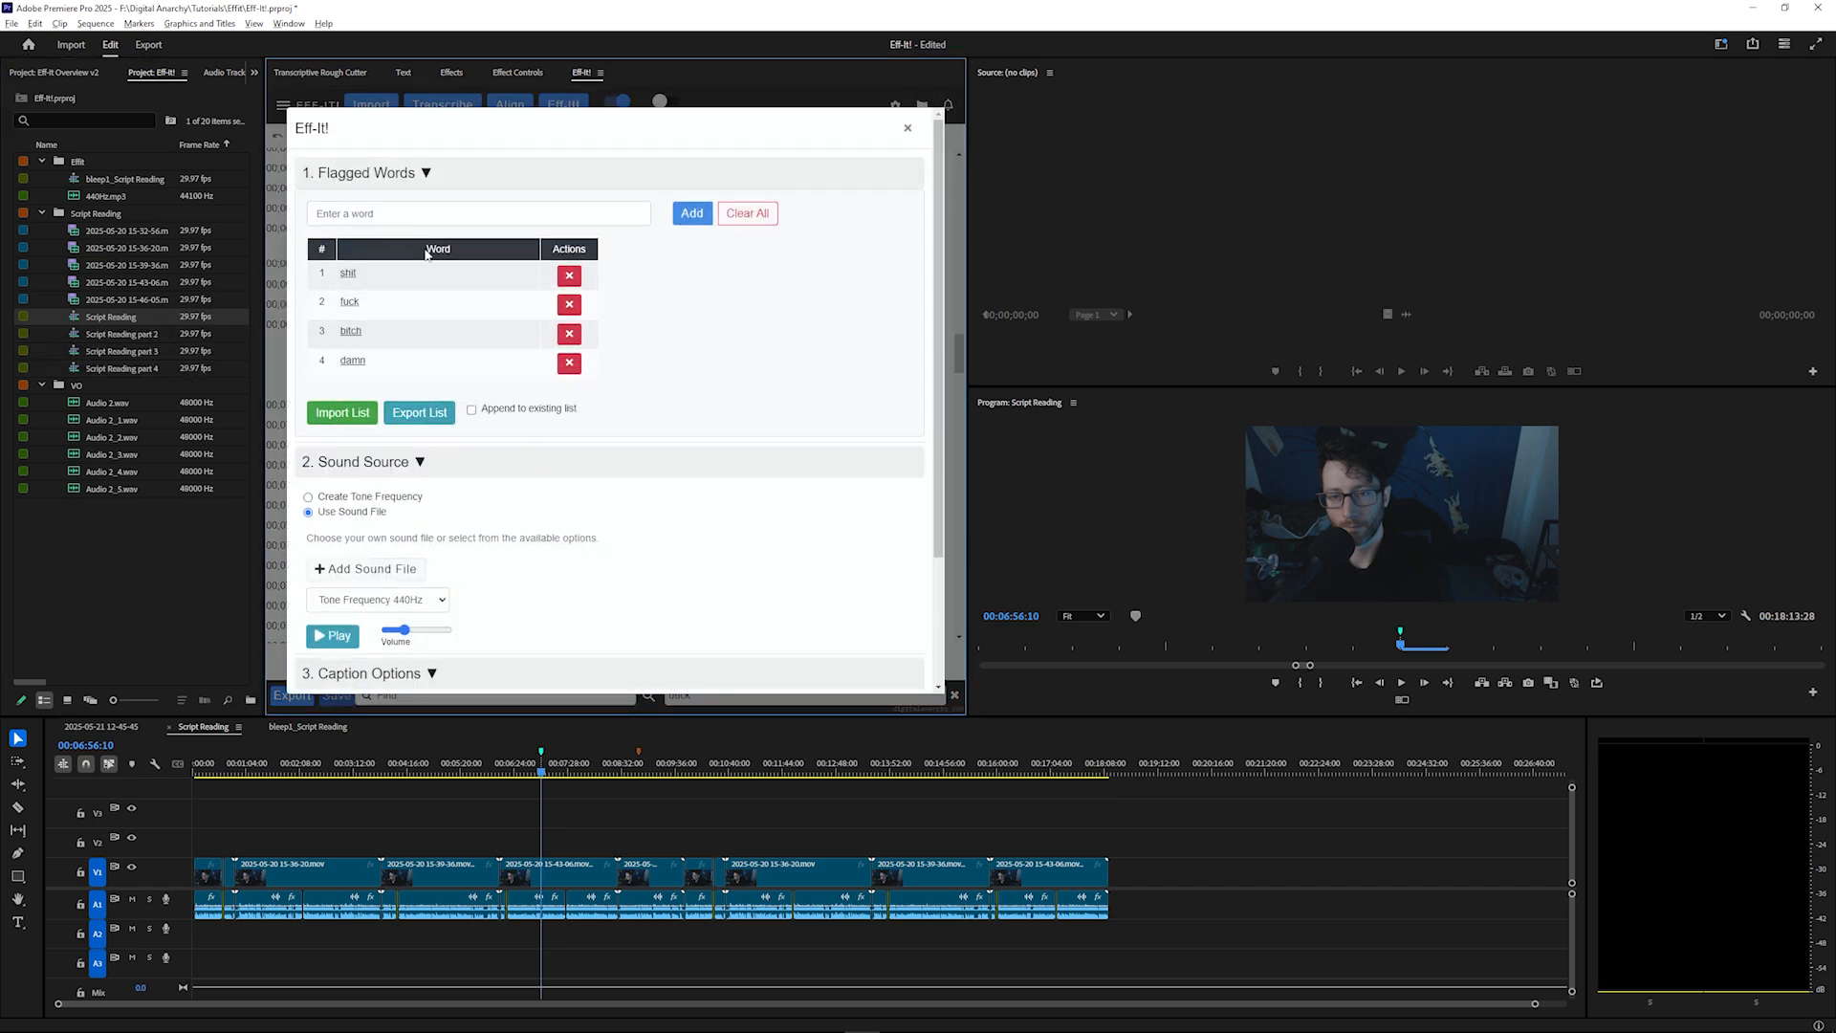
scroll(411, 440, down, 2)
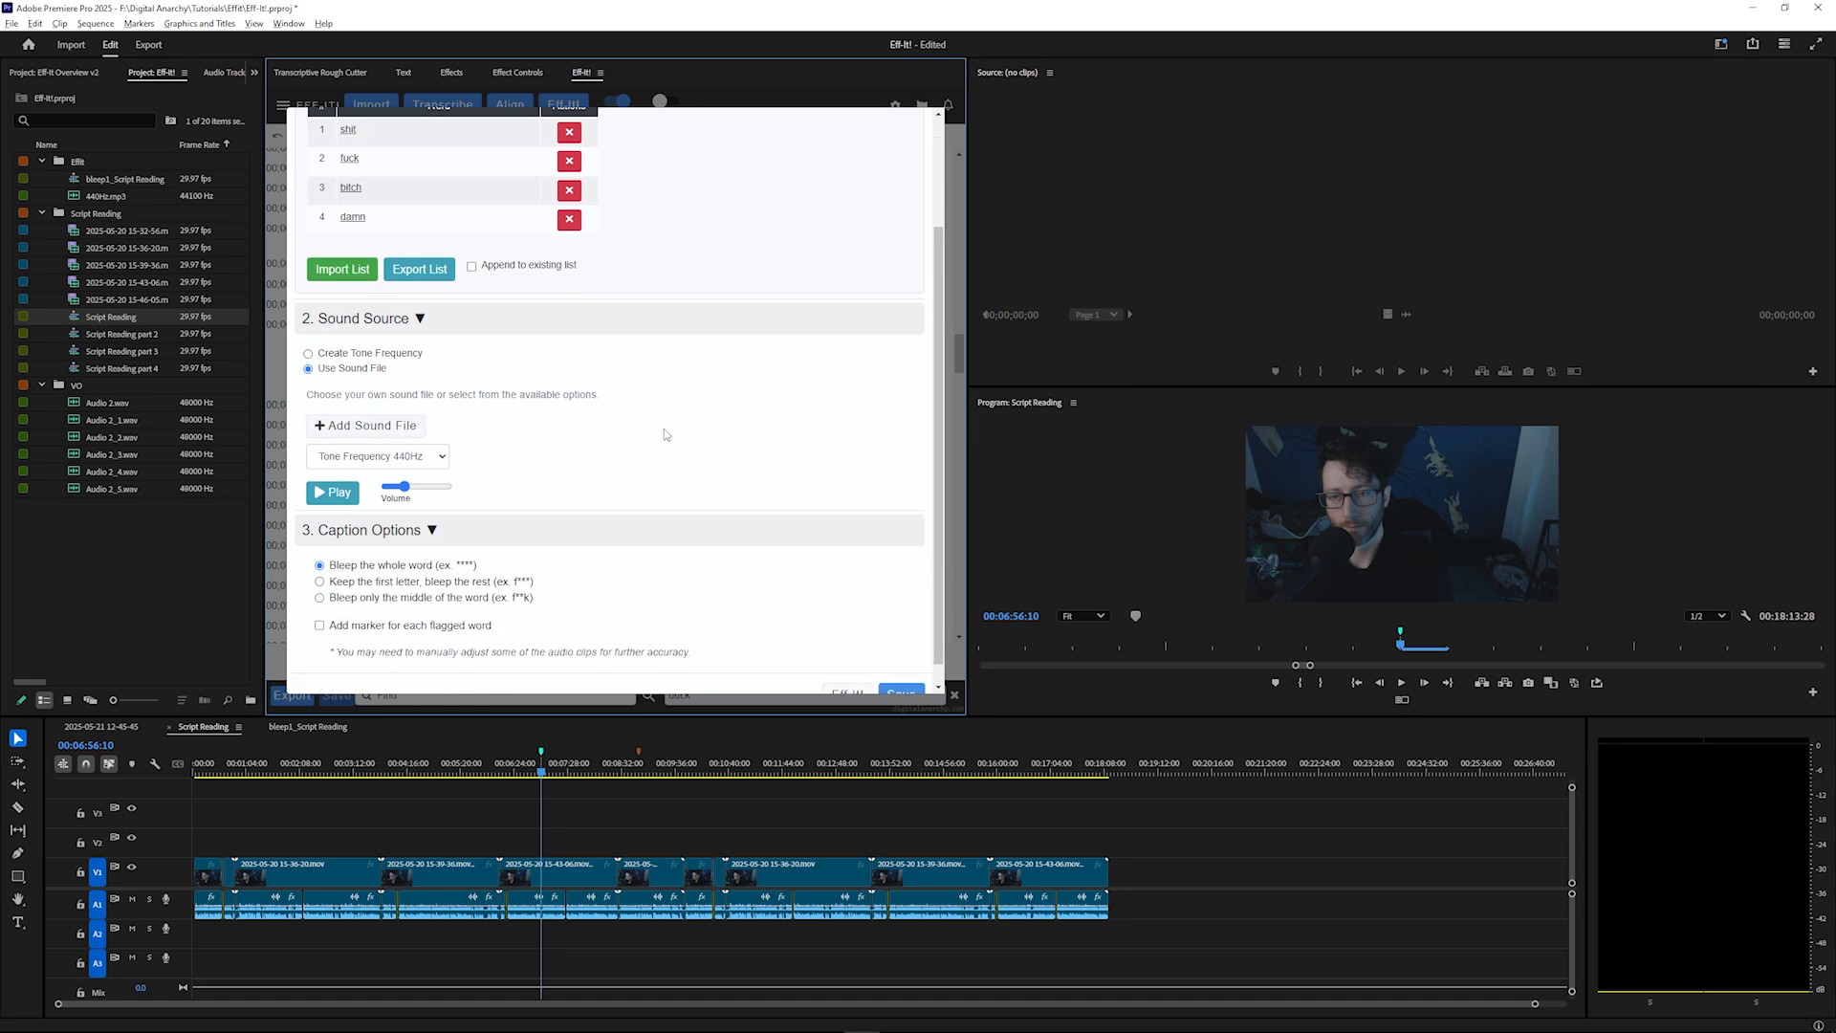
scroll(664, 428, down, 1)
click(900, 674)
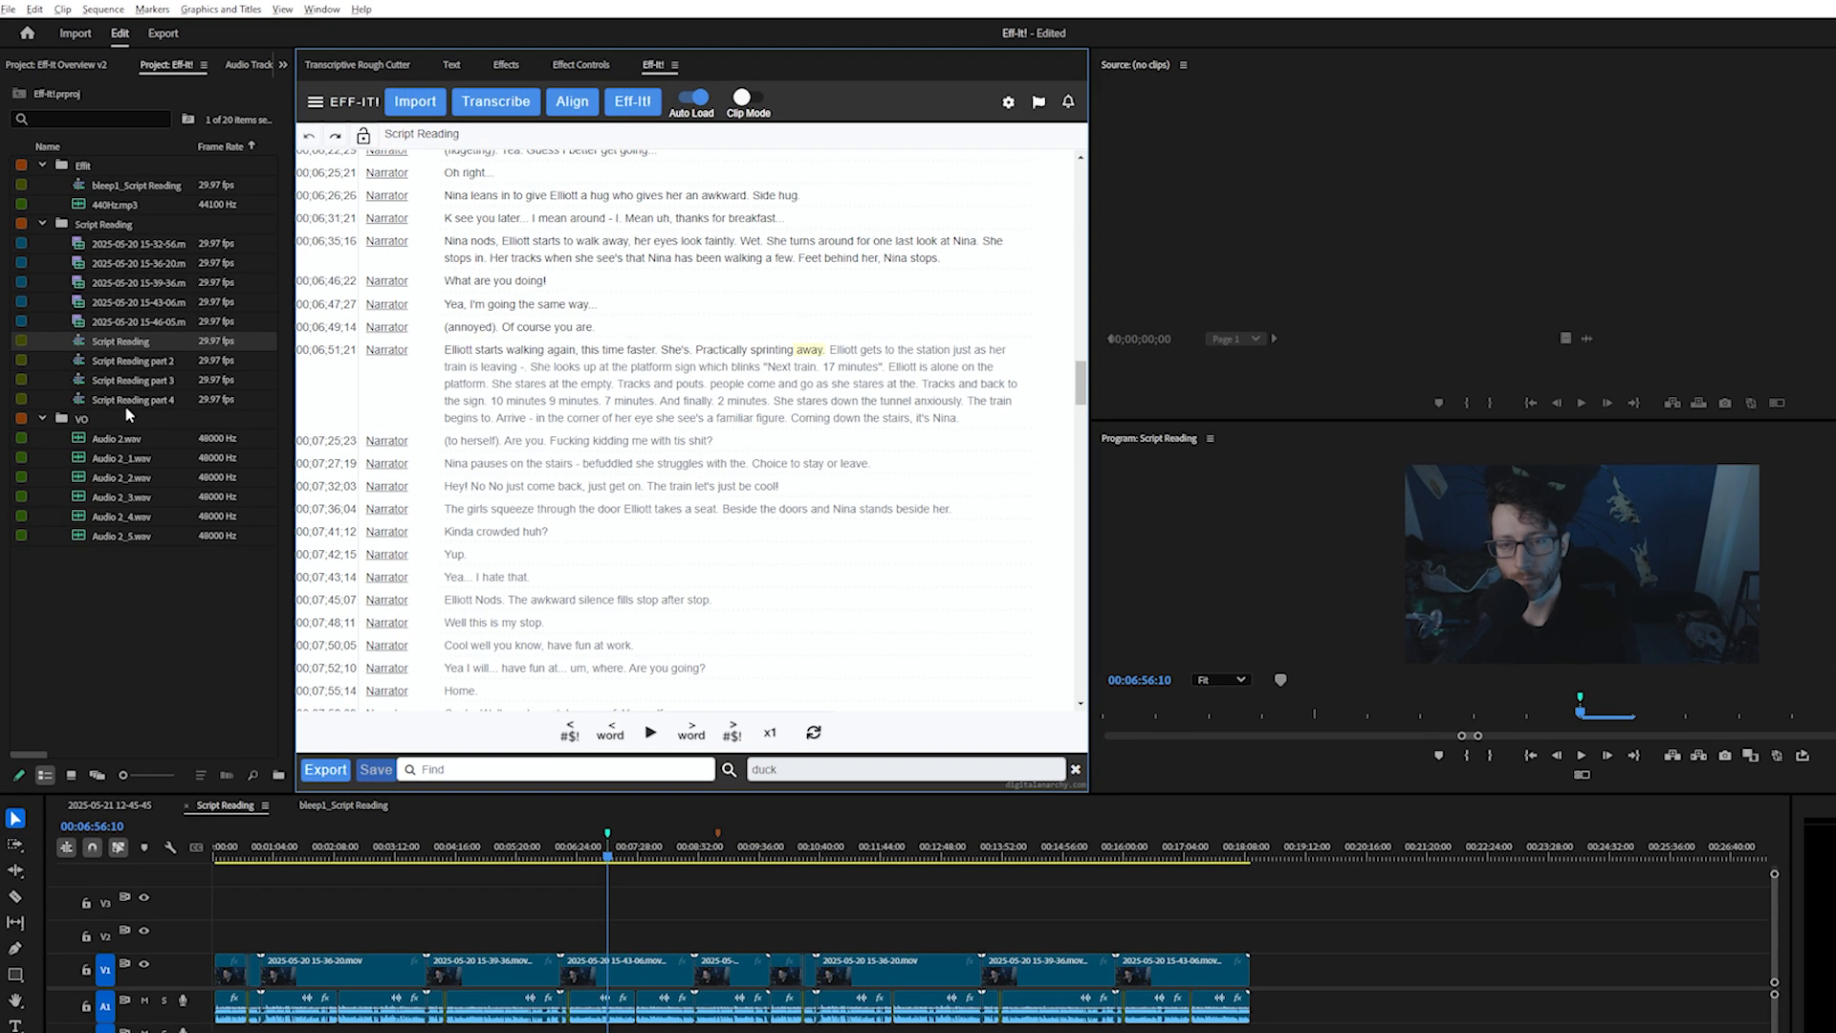
Select Script Reading parts 2, 3 and 4 along with Script Reading and run Batch Eff-It! on them
ctrl+click(90, 405)
ctrl+click(97, 421)
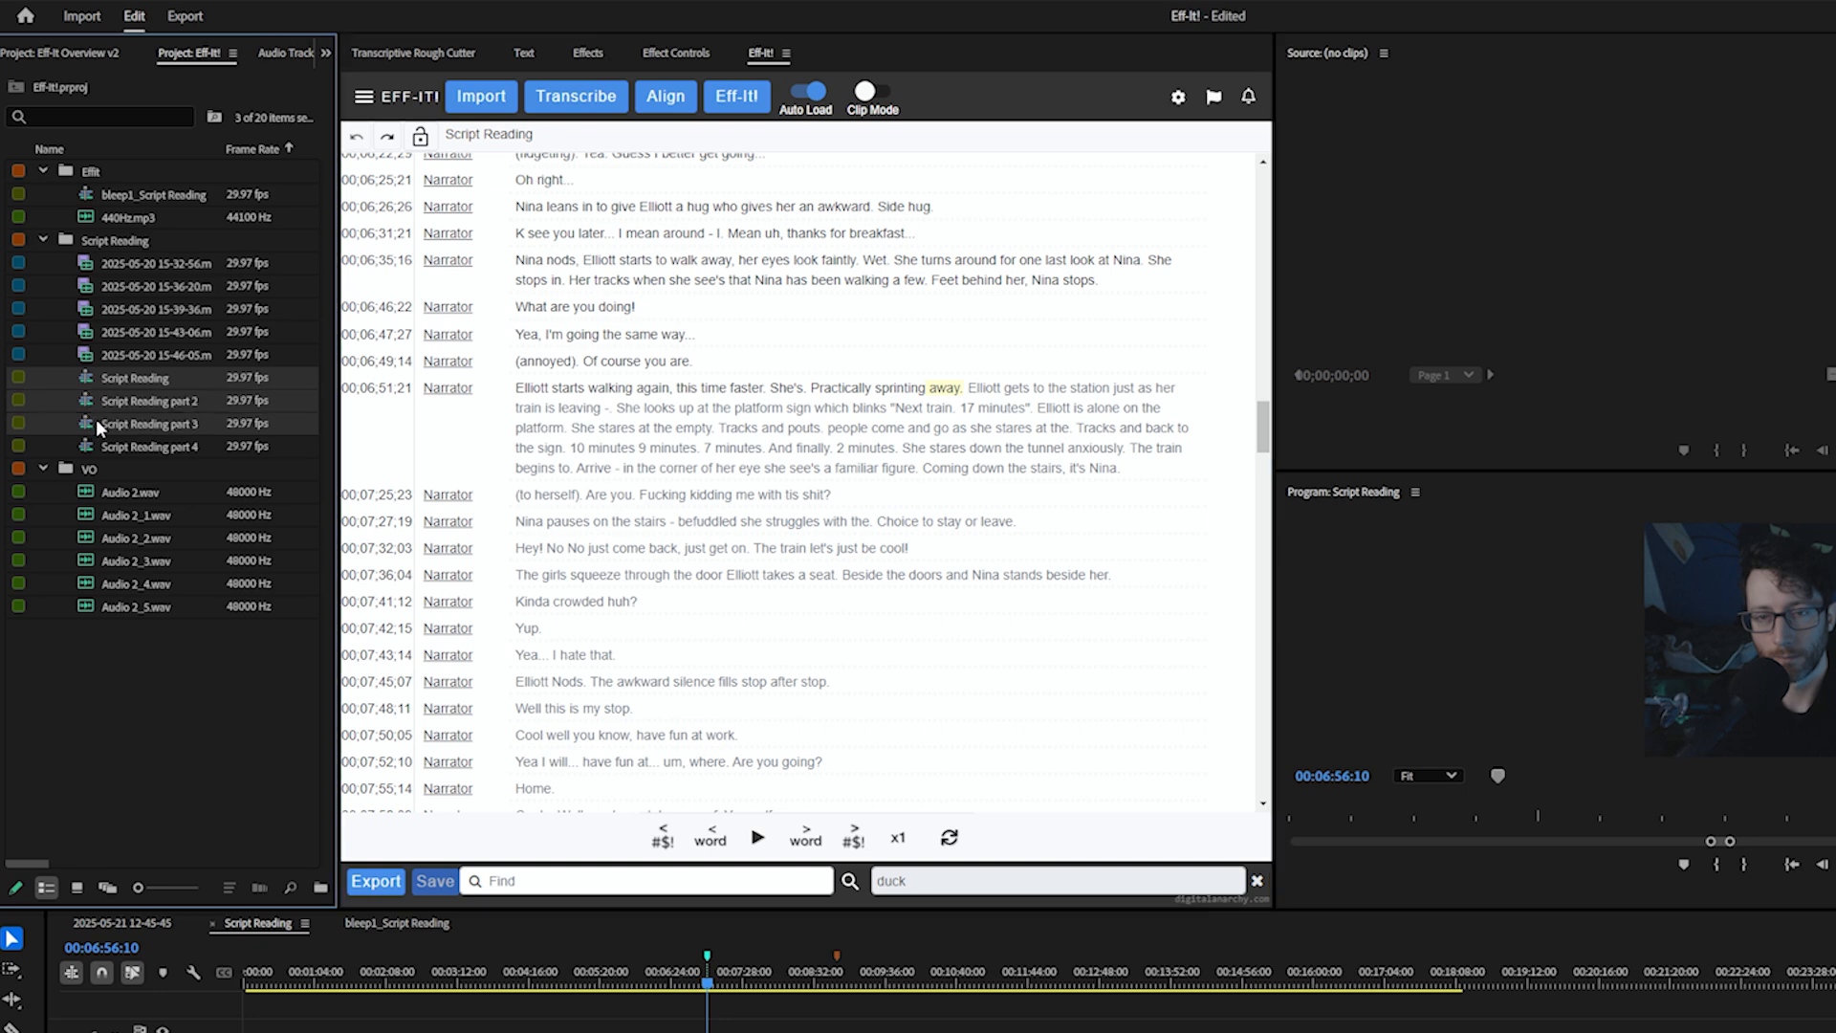
ctrl+click(105, 444)
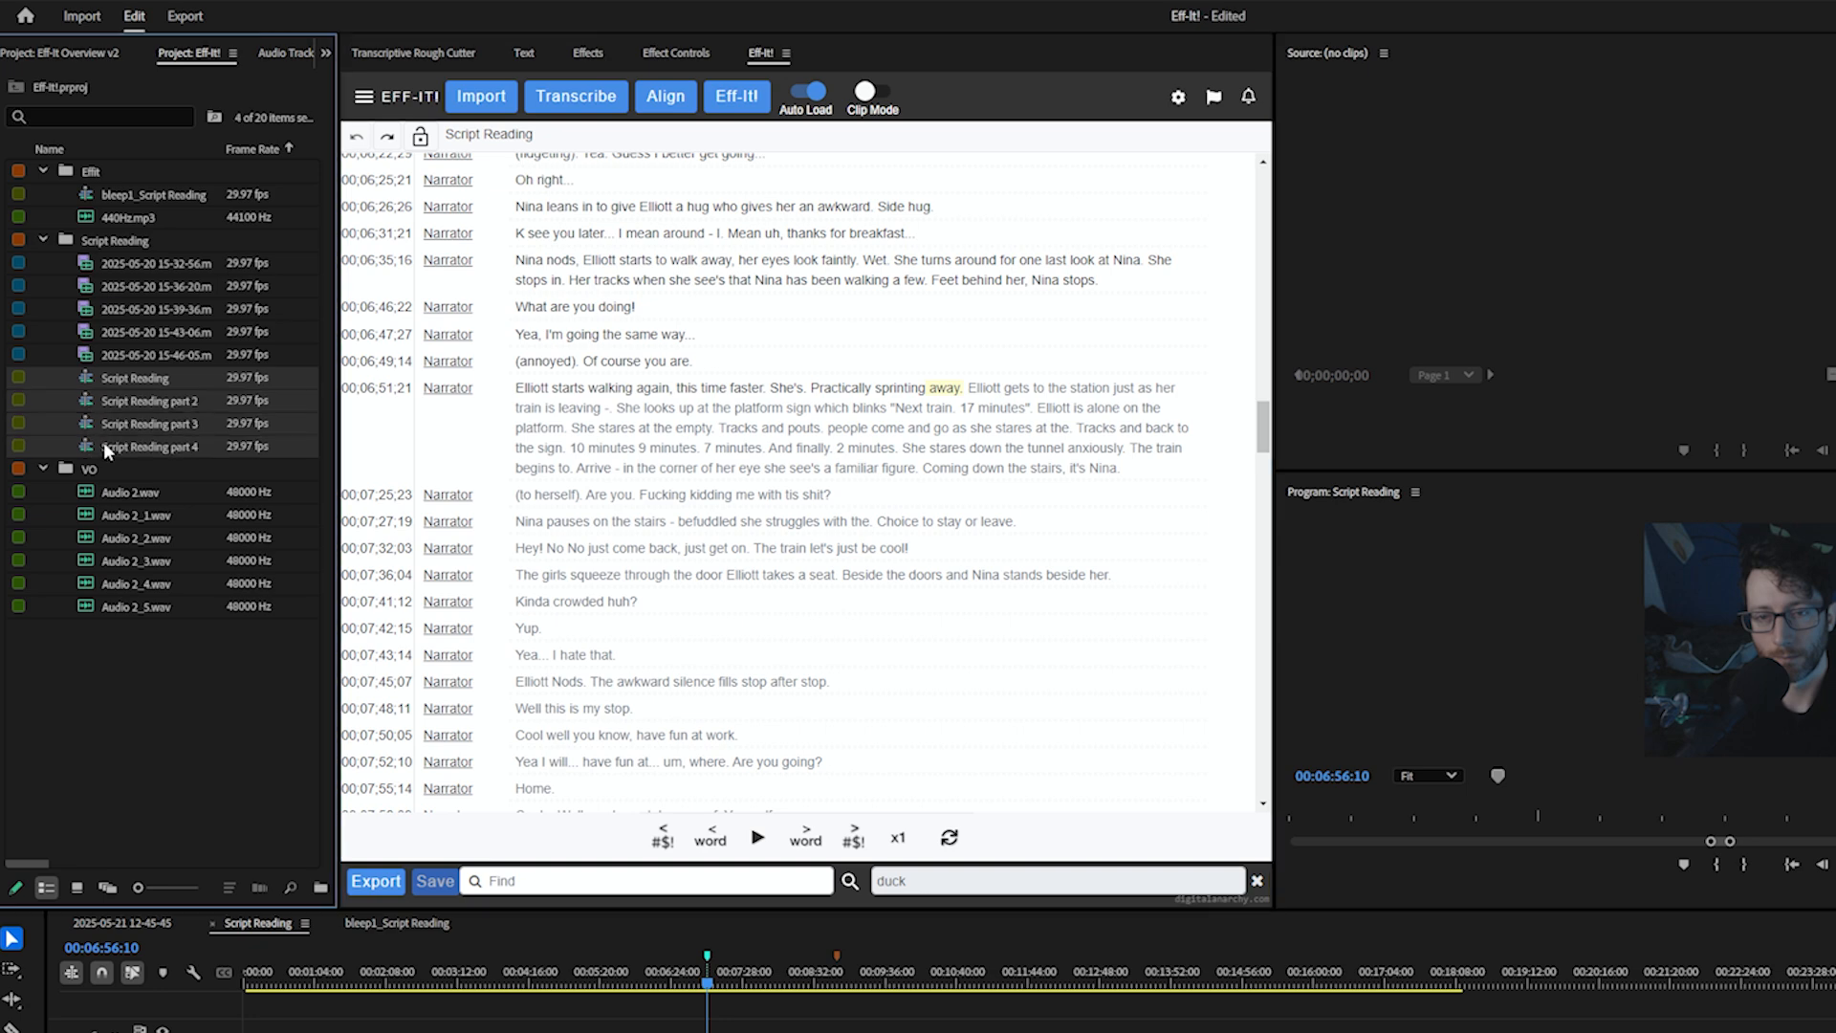
click(362, 98)
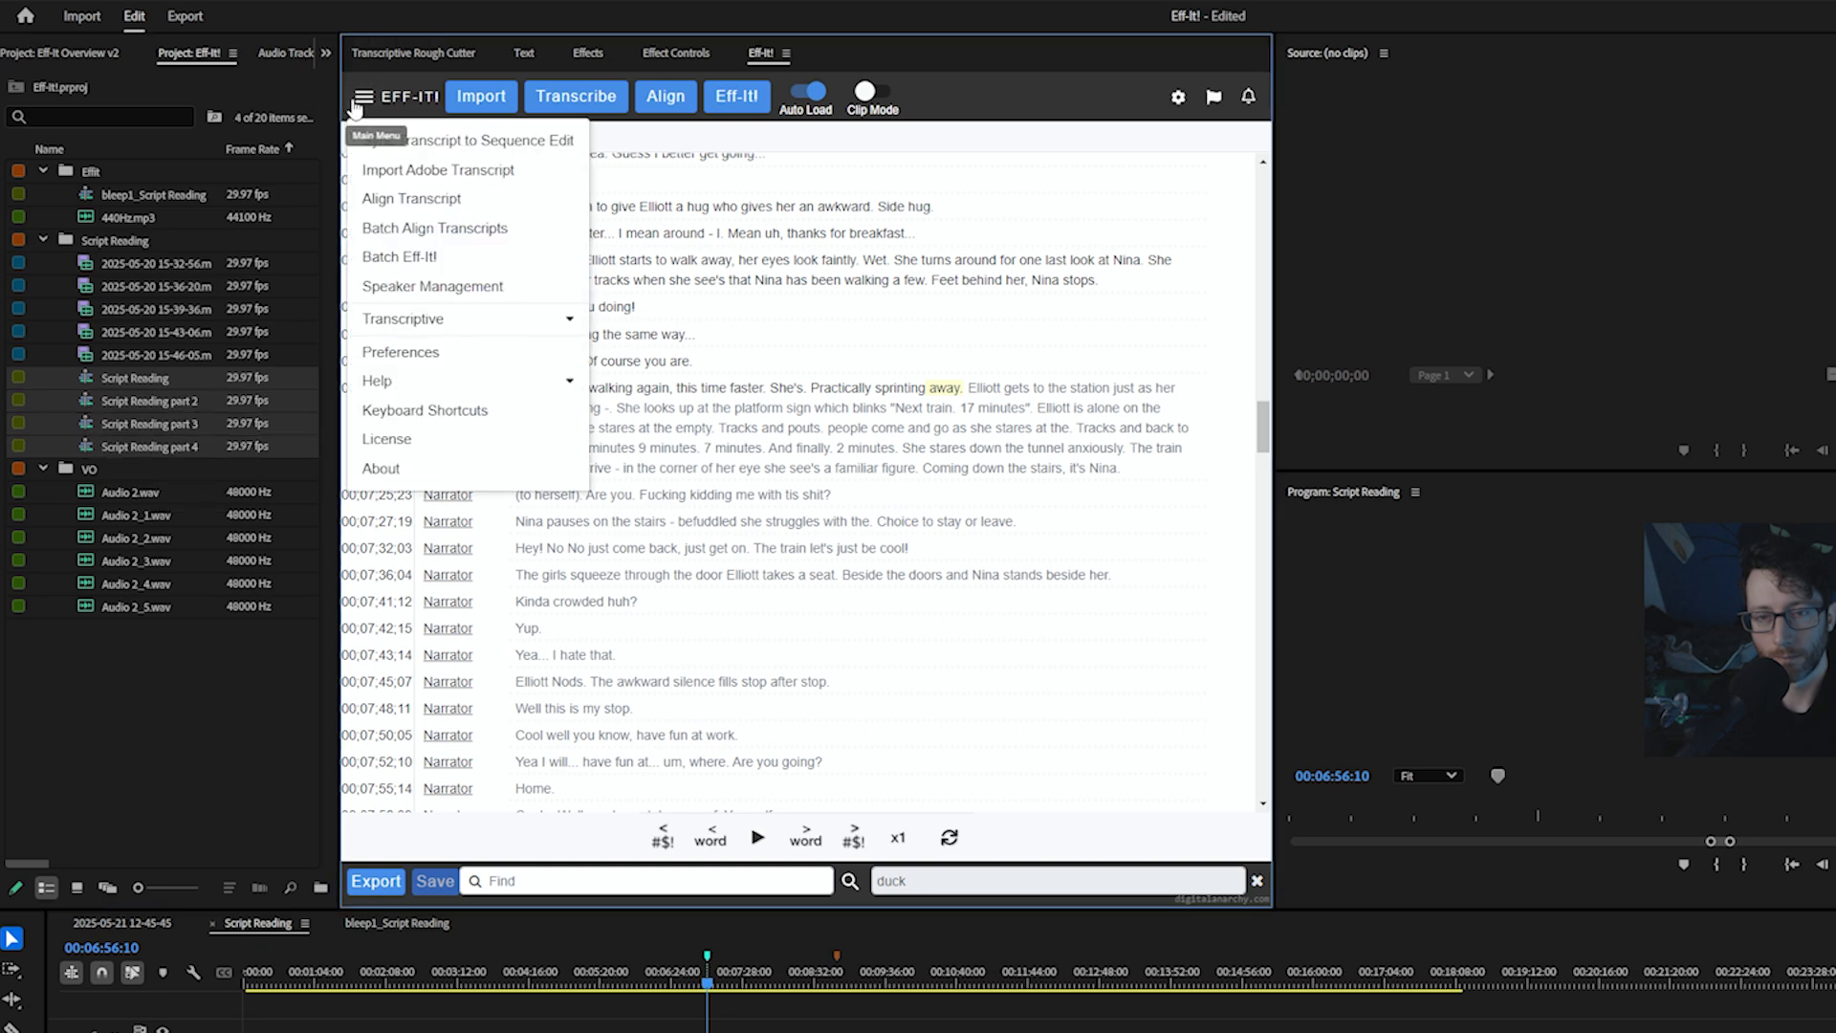
click(428, 260)
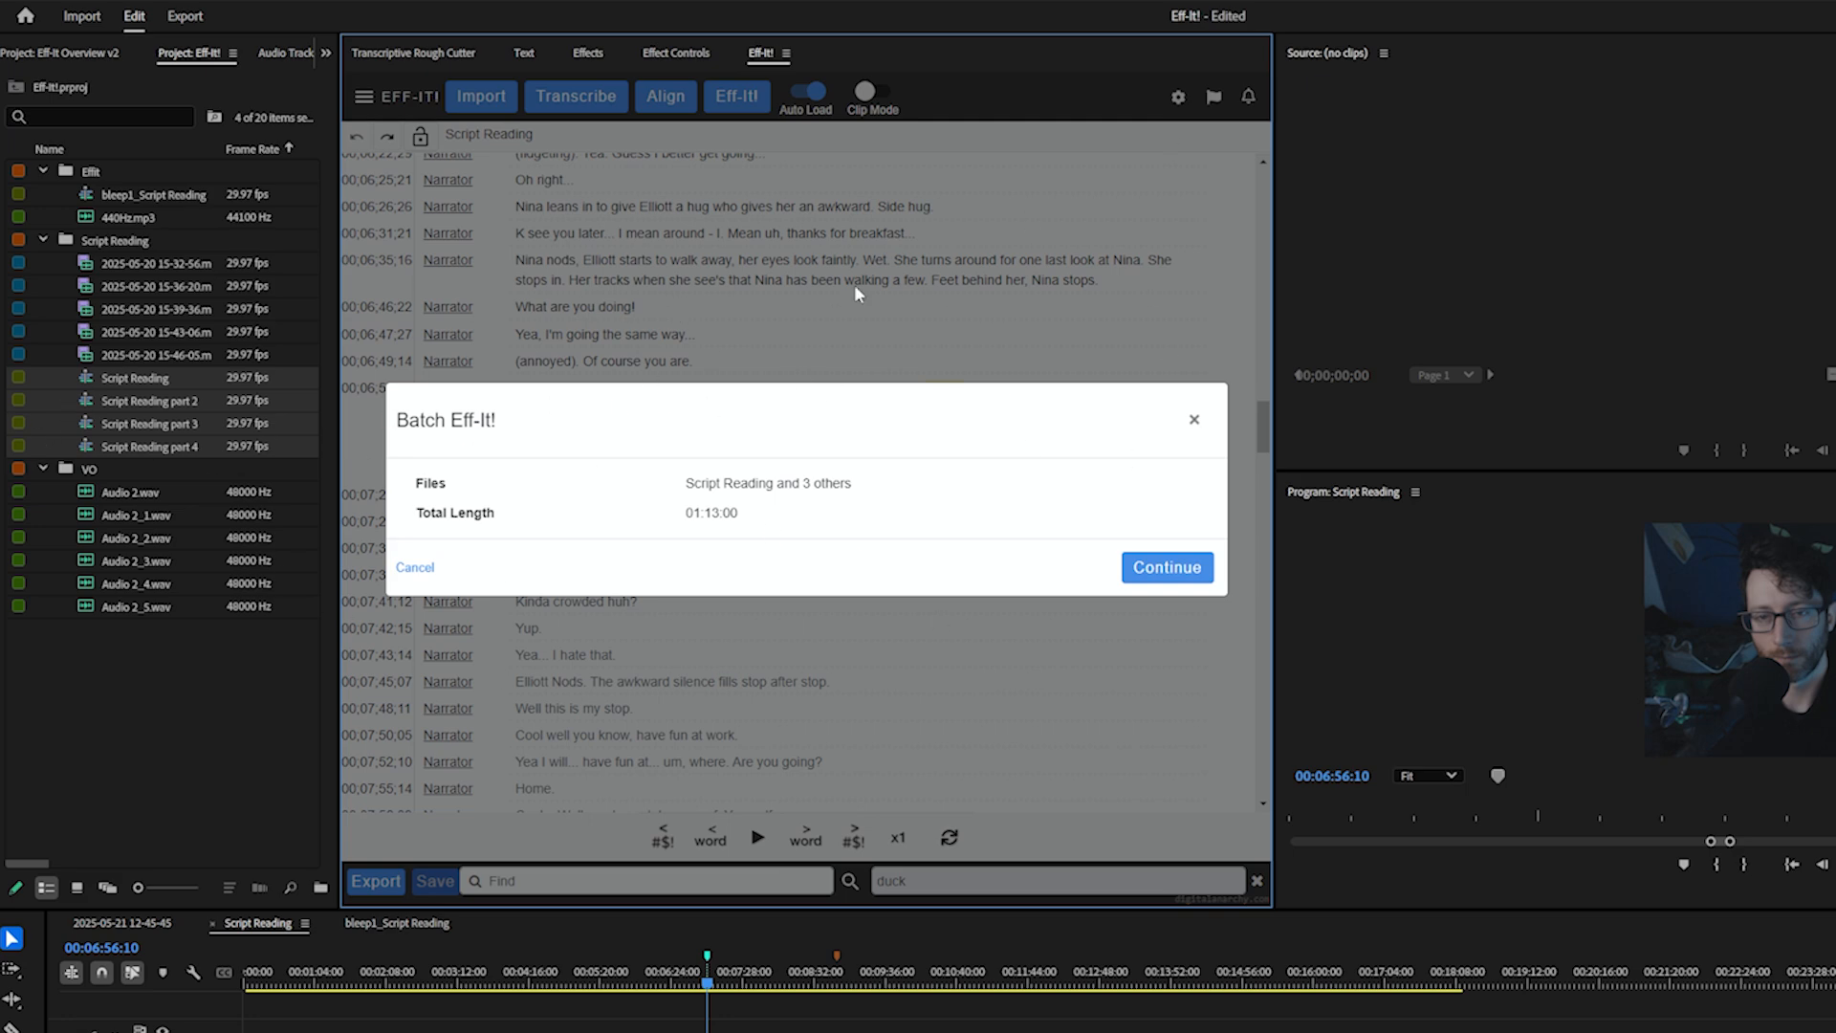
click(1186, 571)
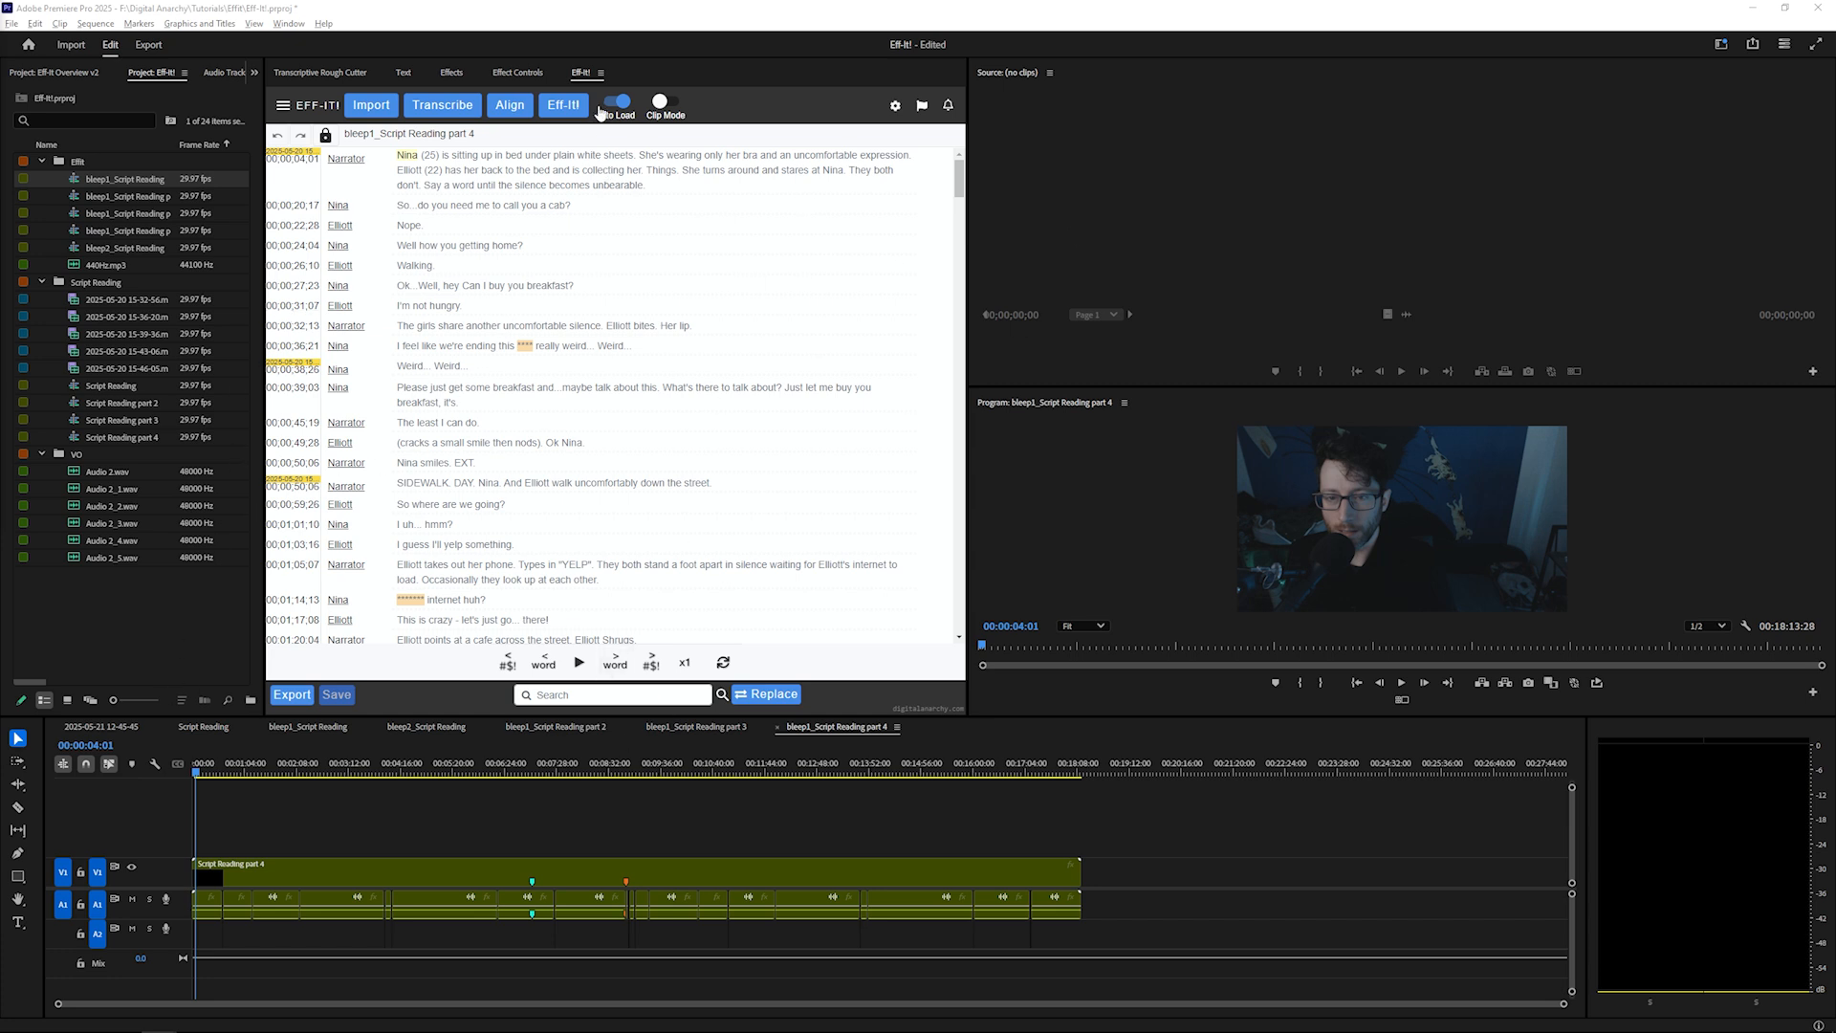
Reopen the Eff-It! panel through the Window menu's Extensions list
click(600, 73)
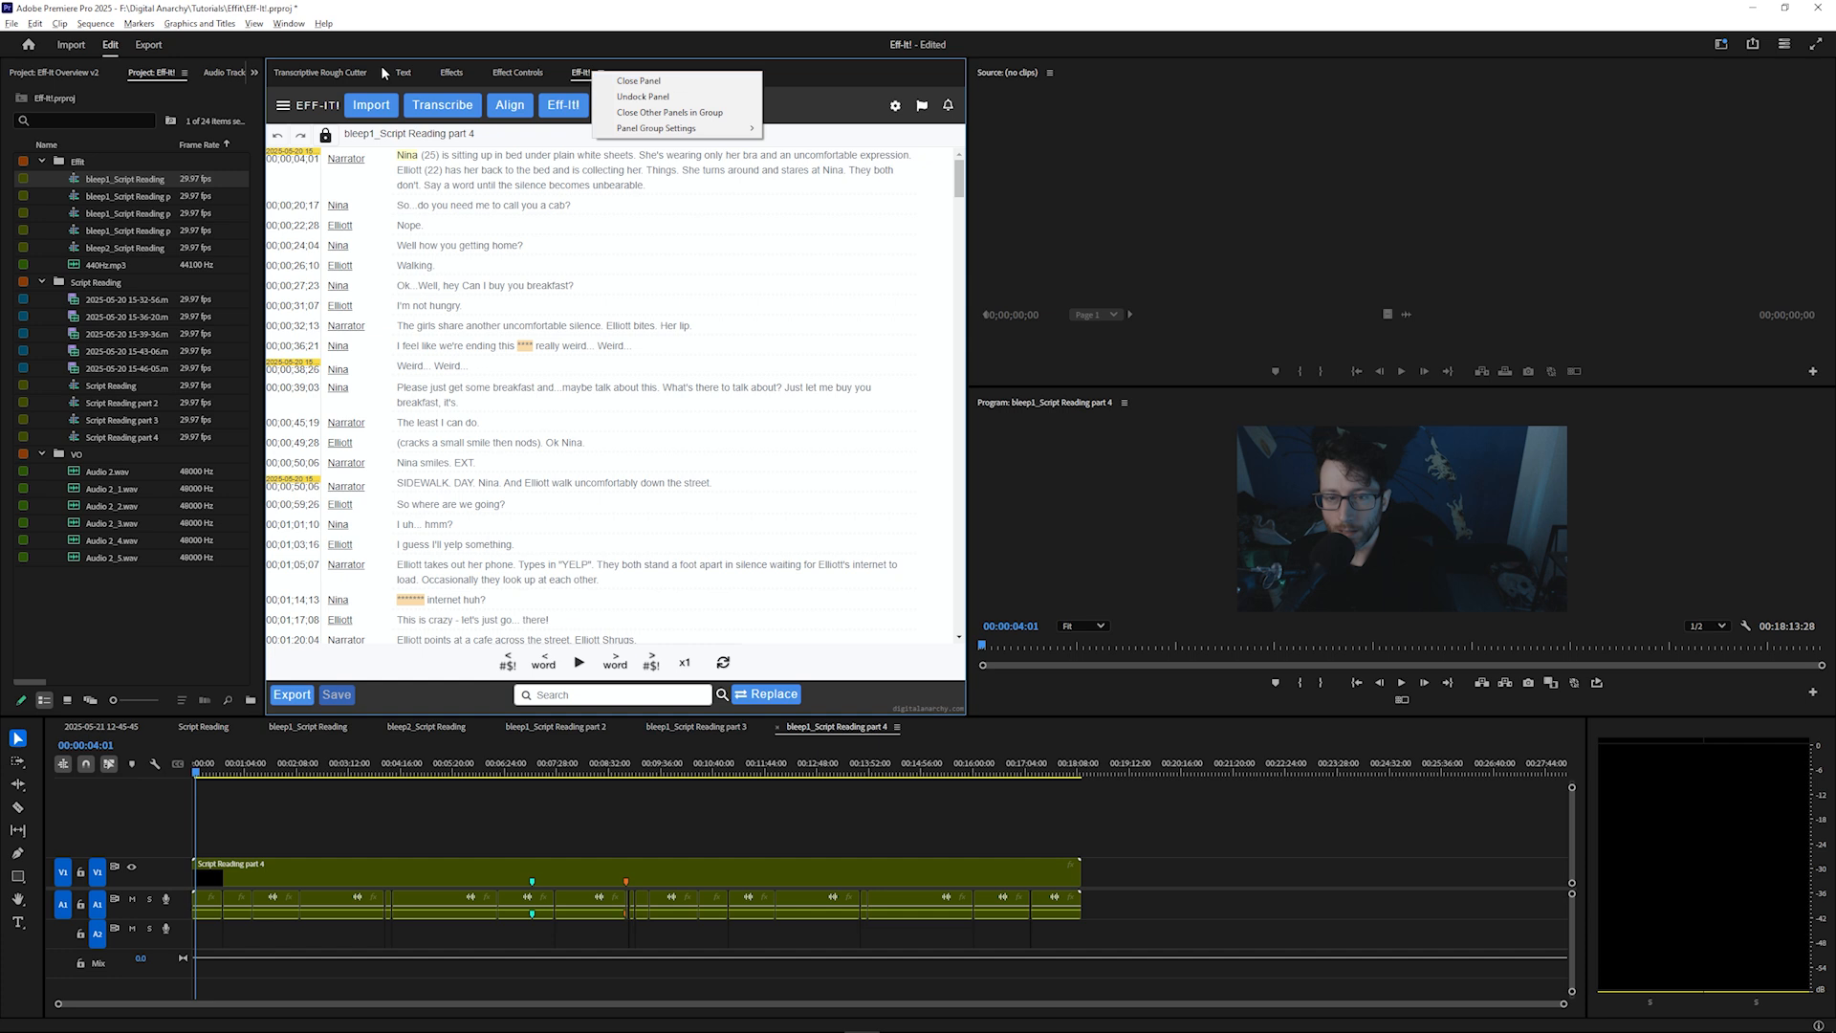
click(289, 23)
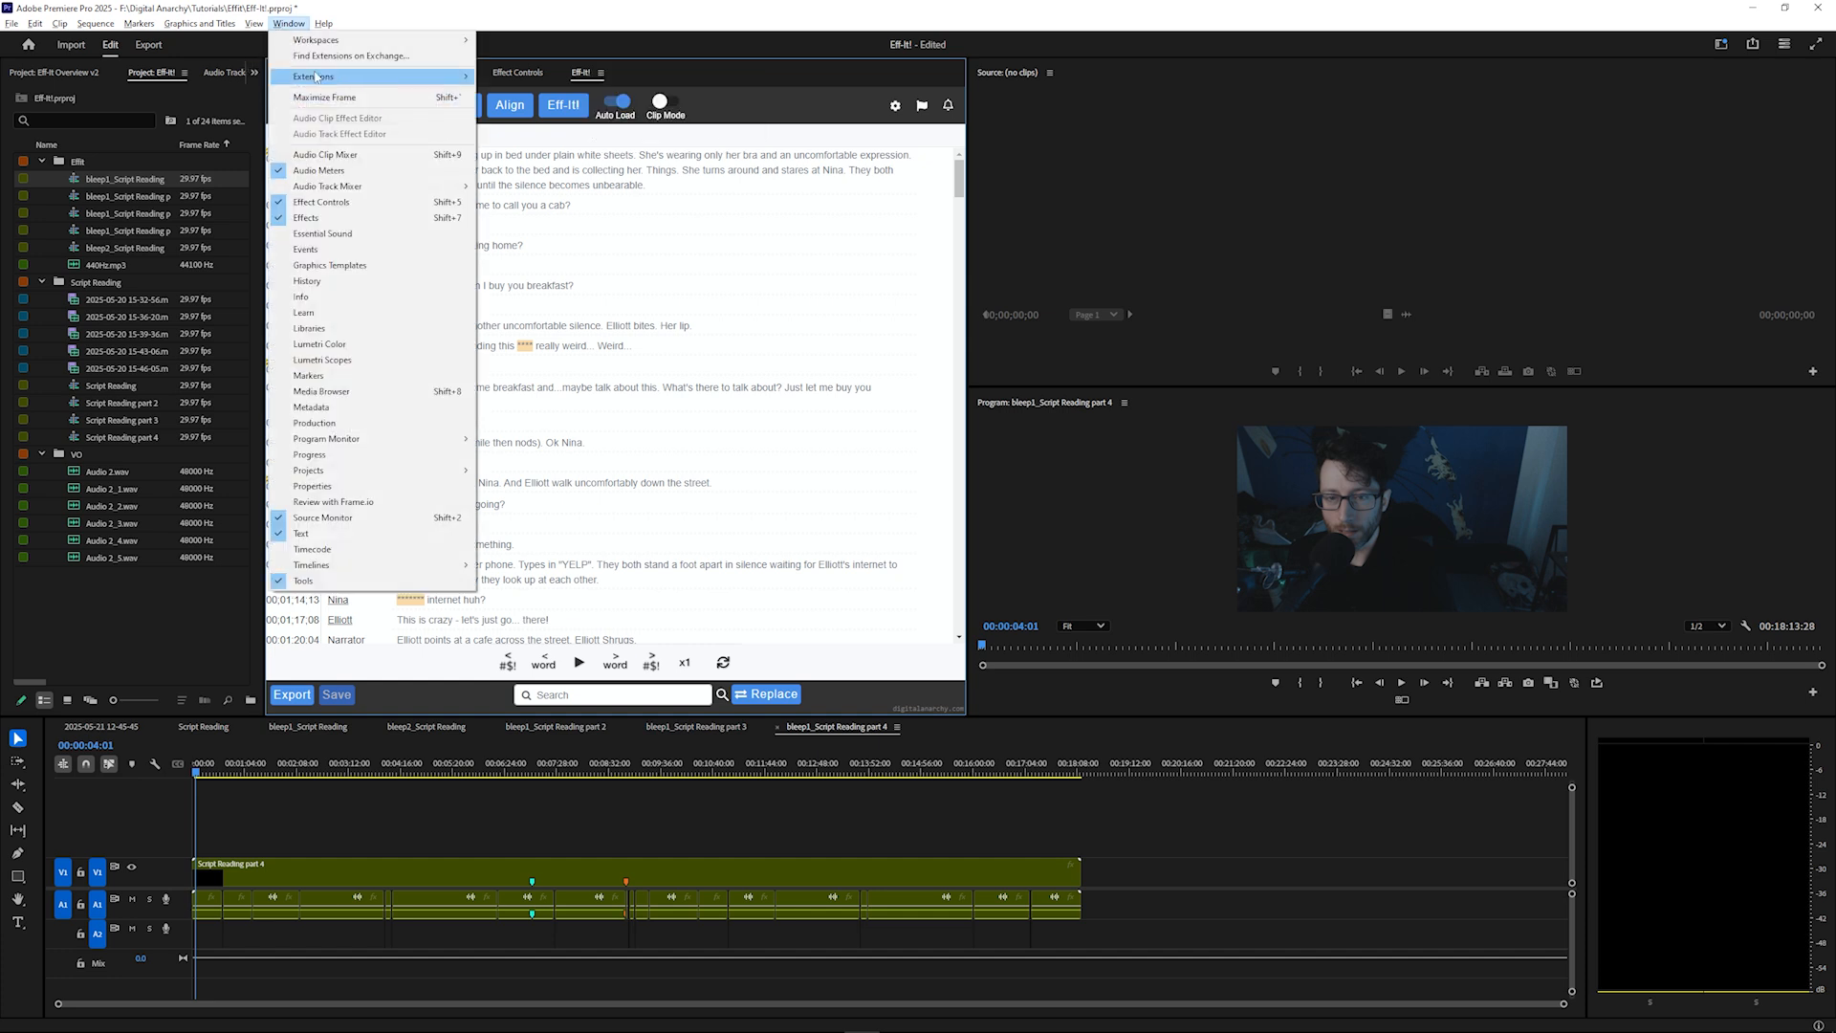
mouse_move(402, 77)
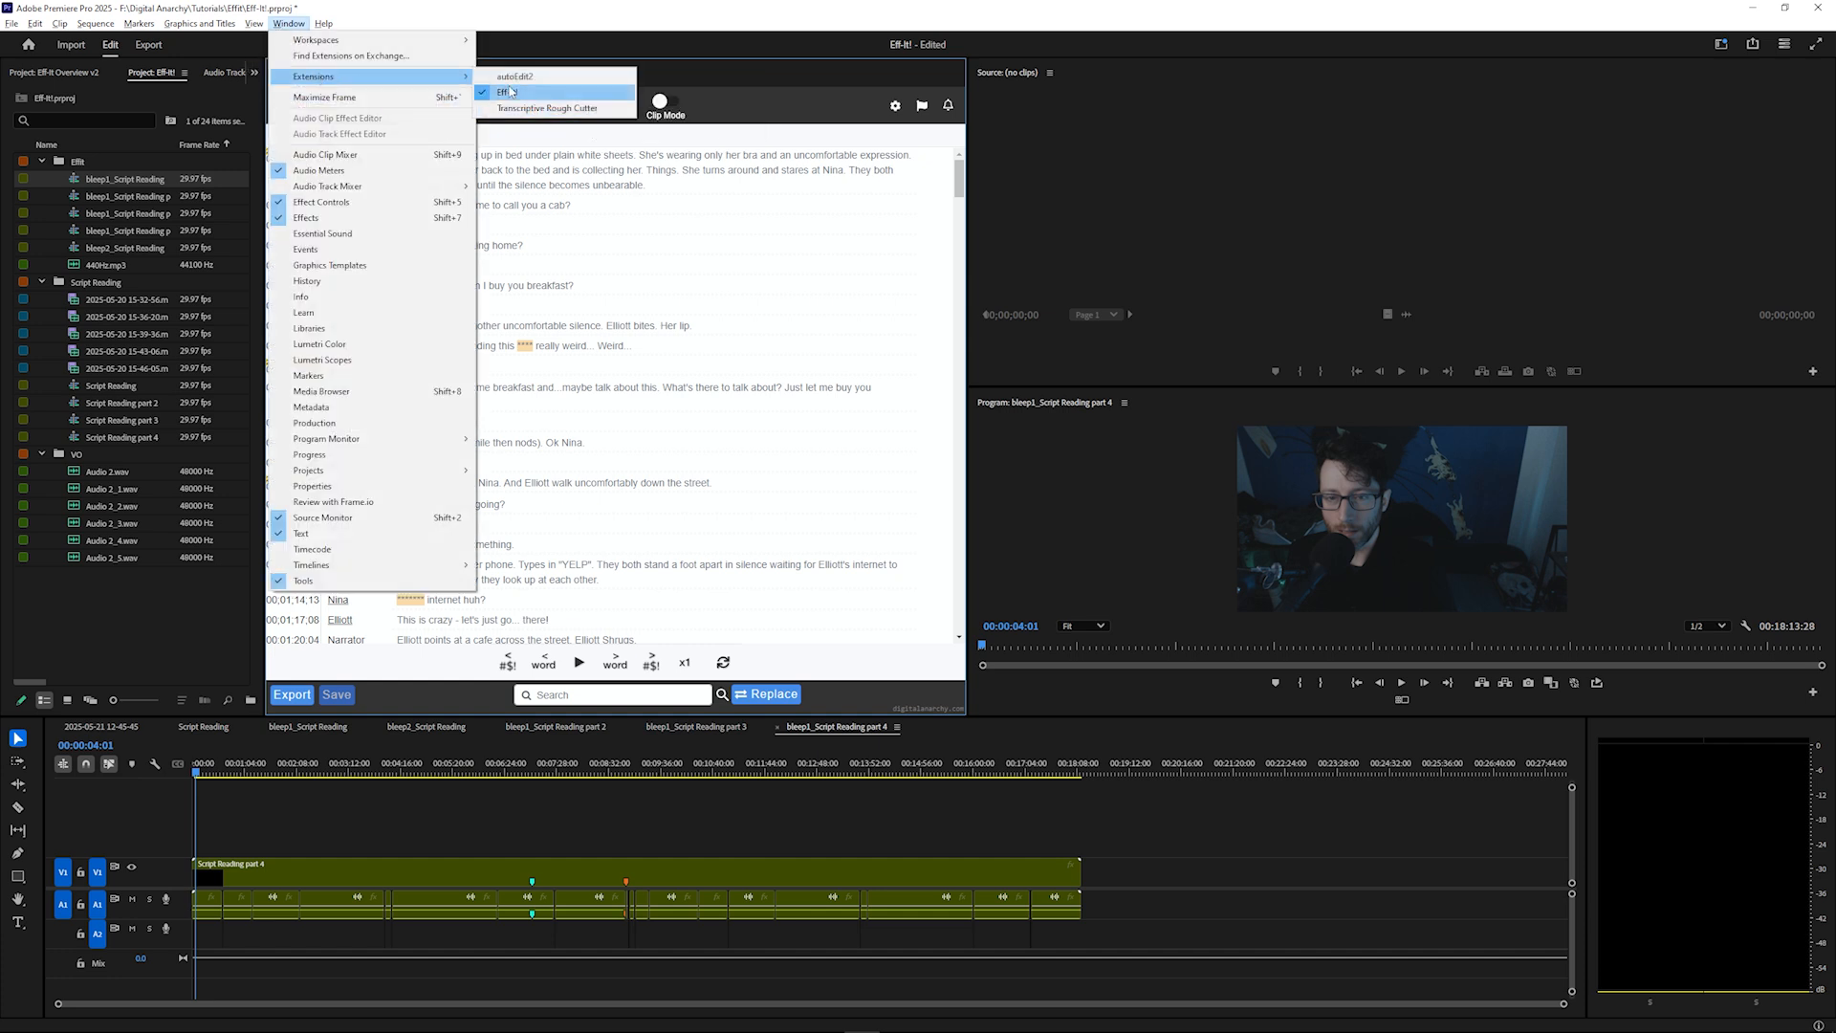